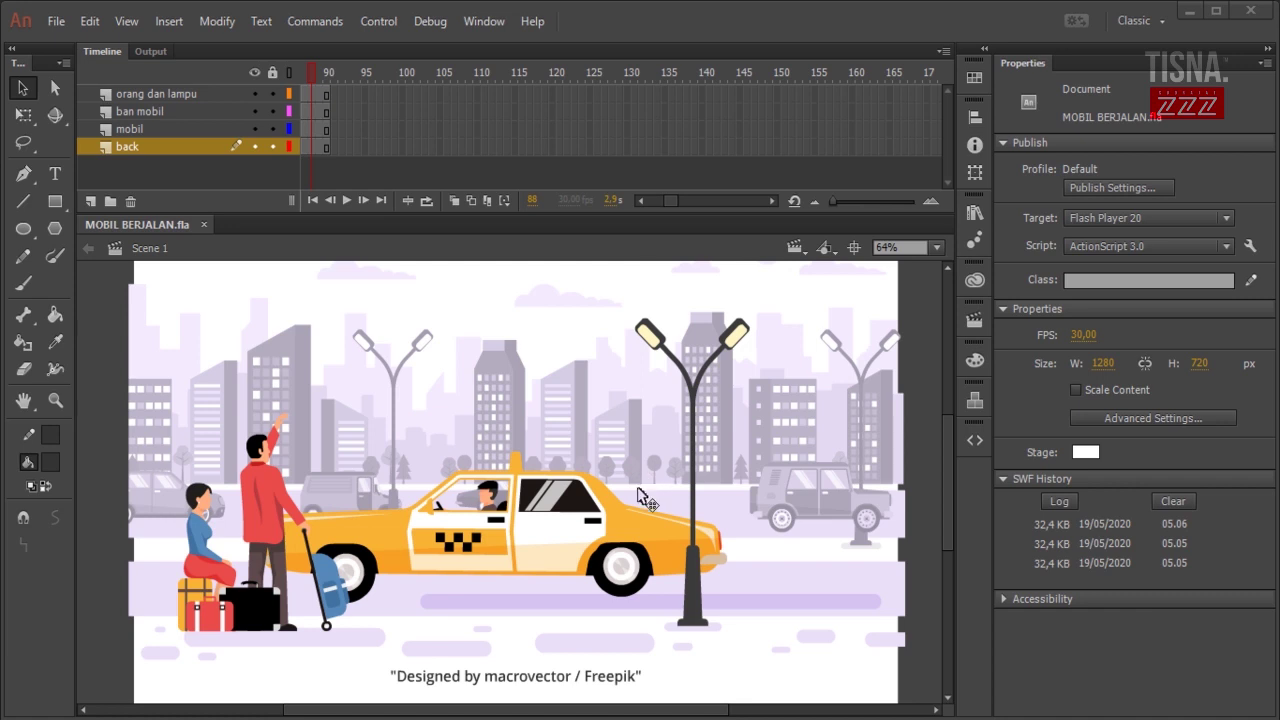
Play the finished taxi animation through on the timeline to review its movement and layers
drag(670, 200, 650, 201)
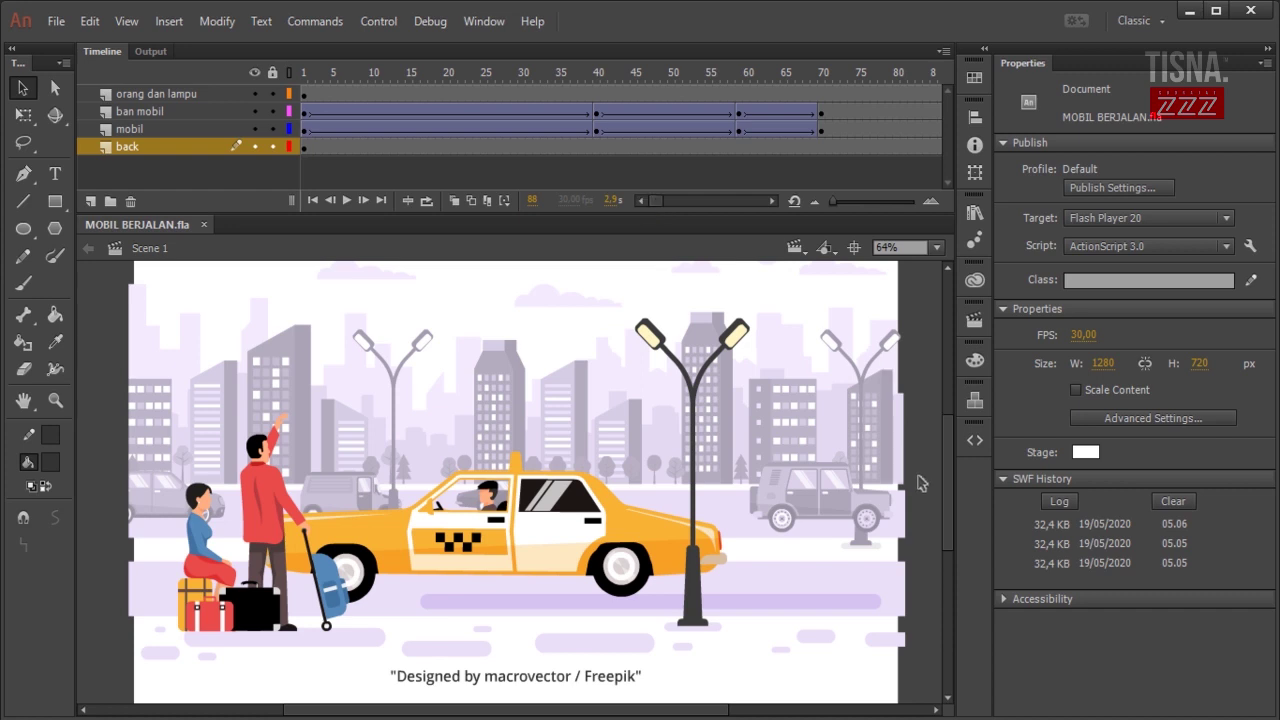
drag(943, 497, 947, 495)
scroll(944, 502, down, 1)
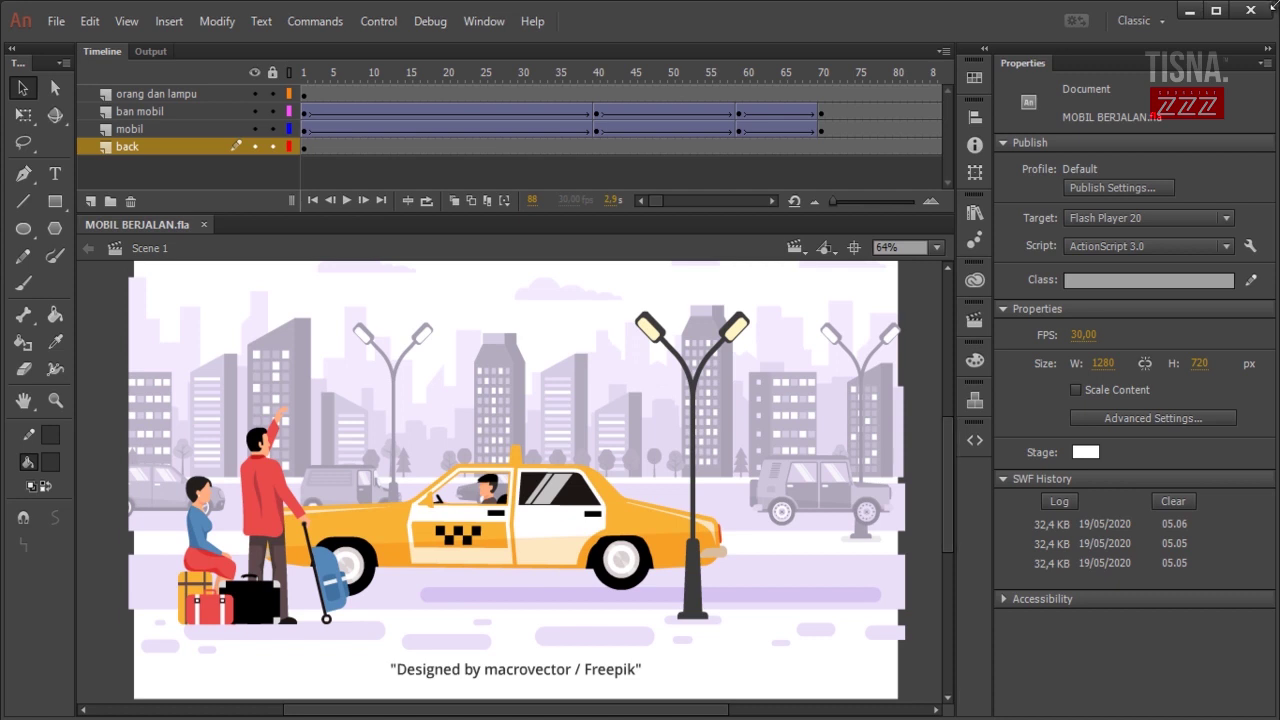
key(period)
key(period)
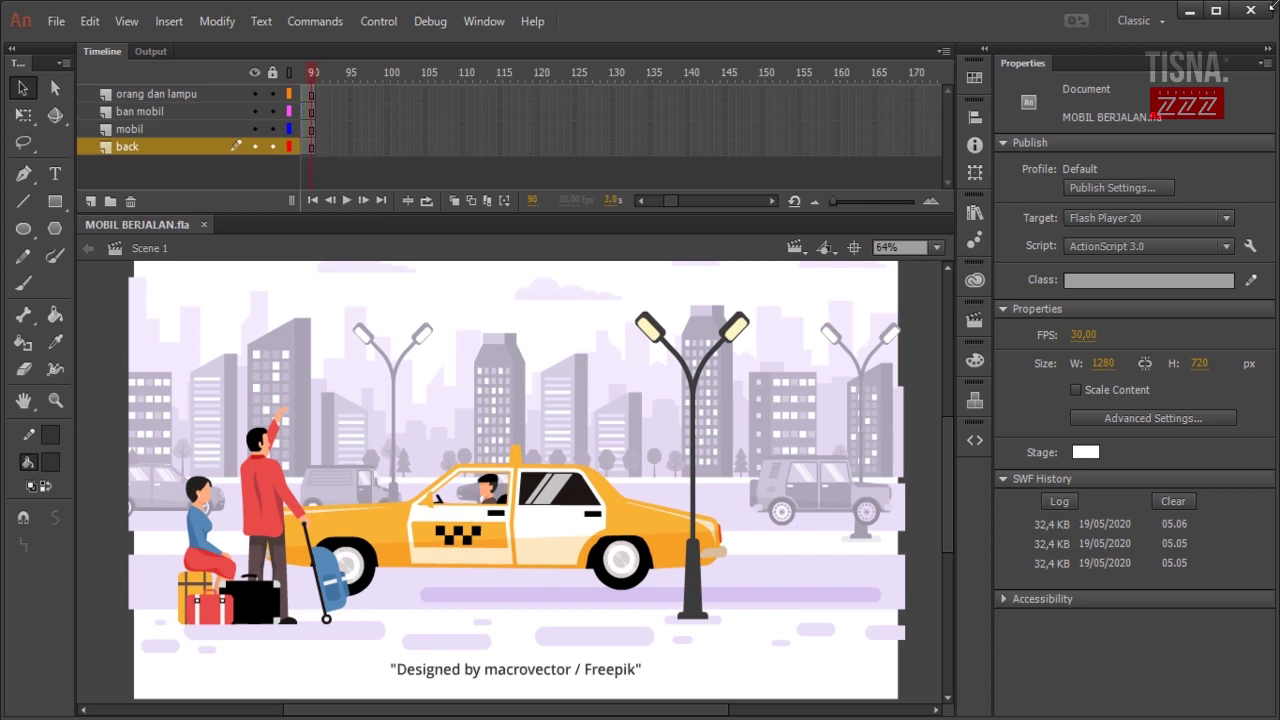
key(Return)
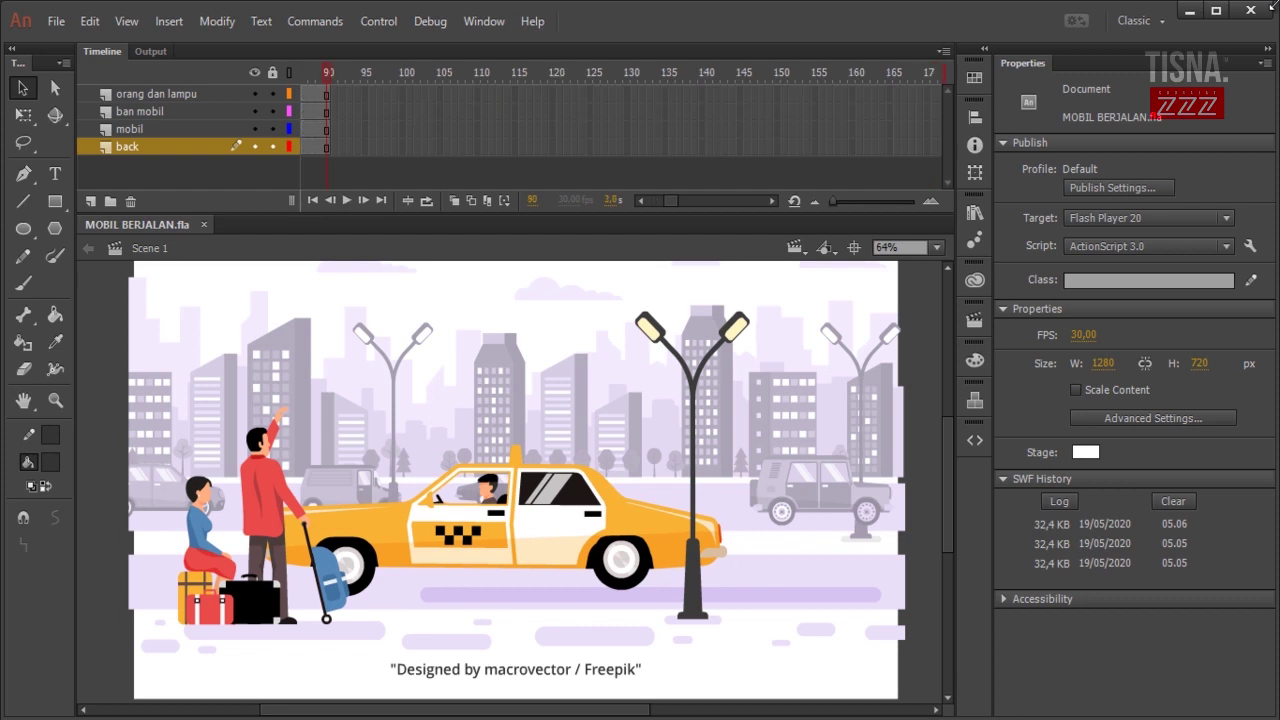
key(Return)
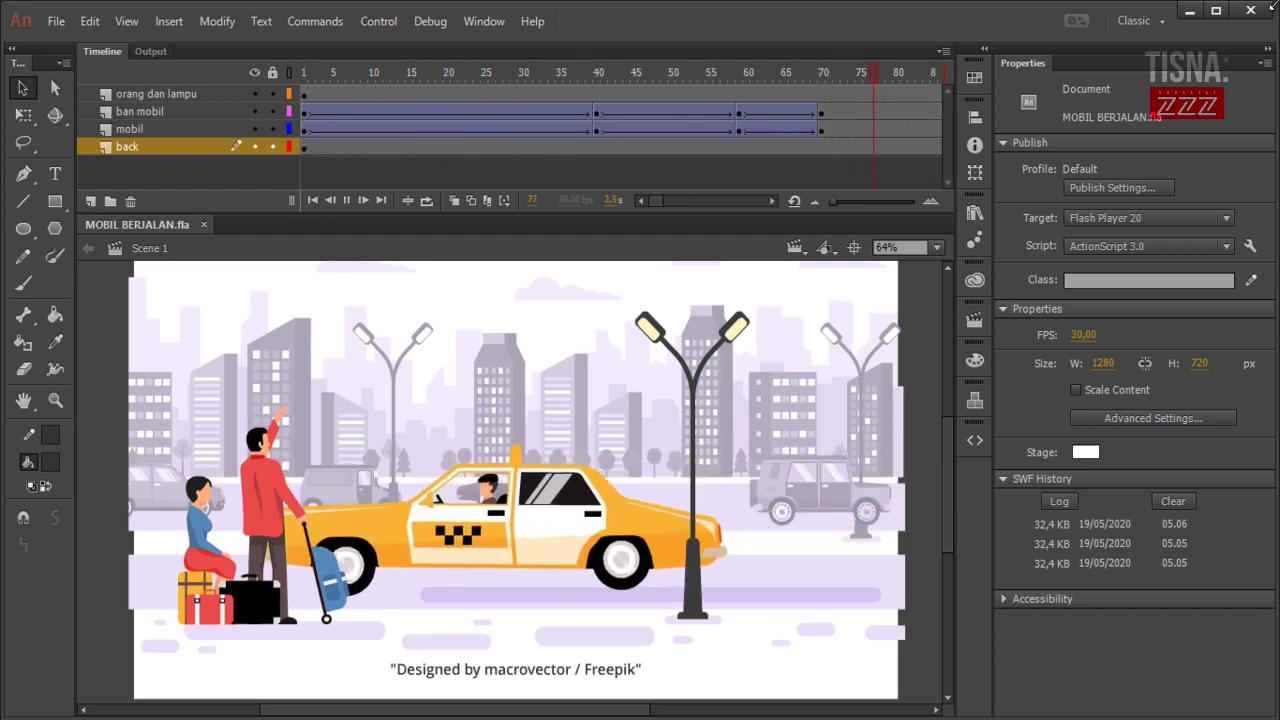
key(Return)
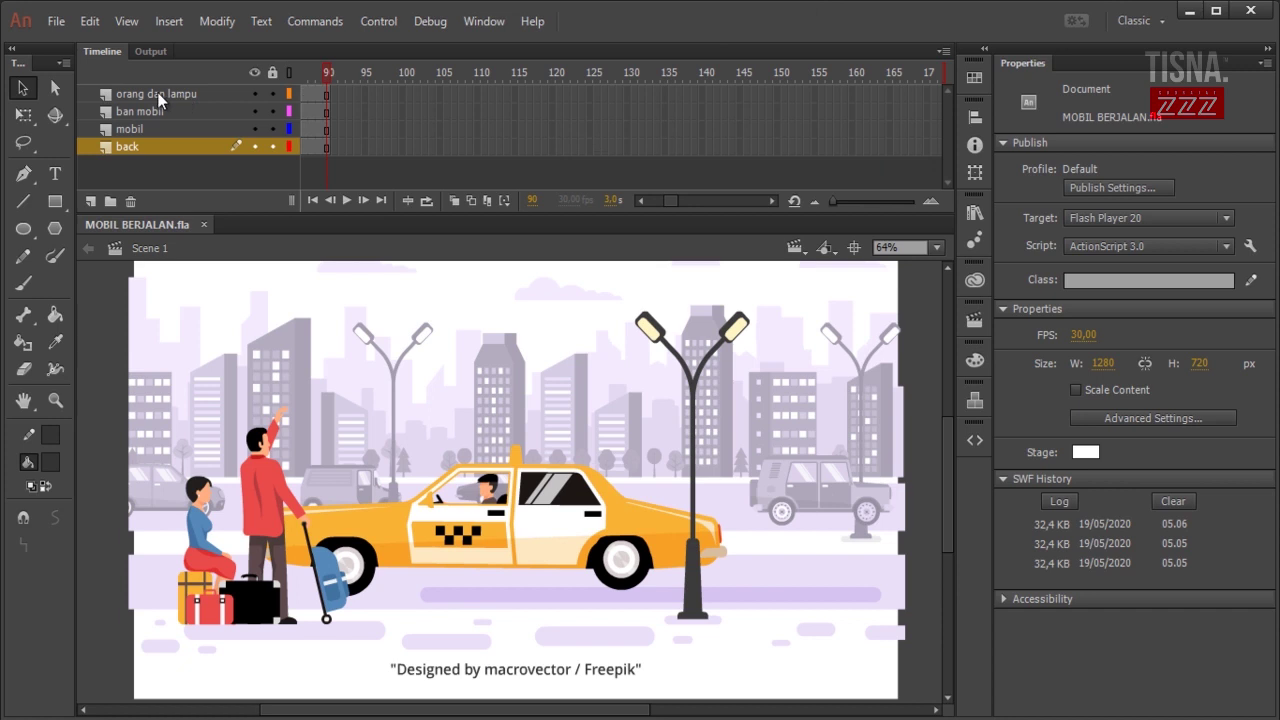
Start a new document and choose ActionScript 3.0 as its type
click(56, 21)
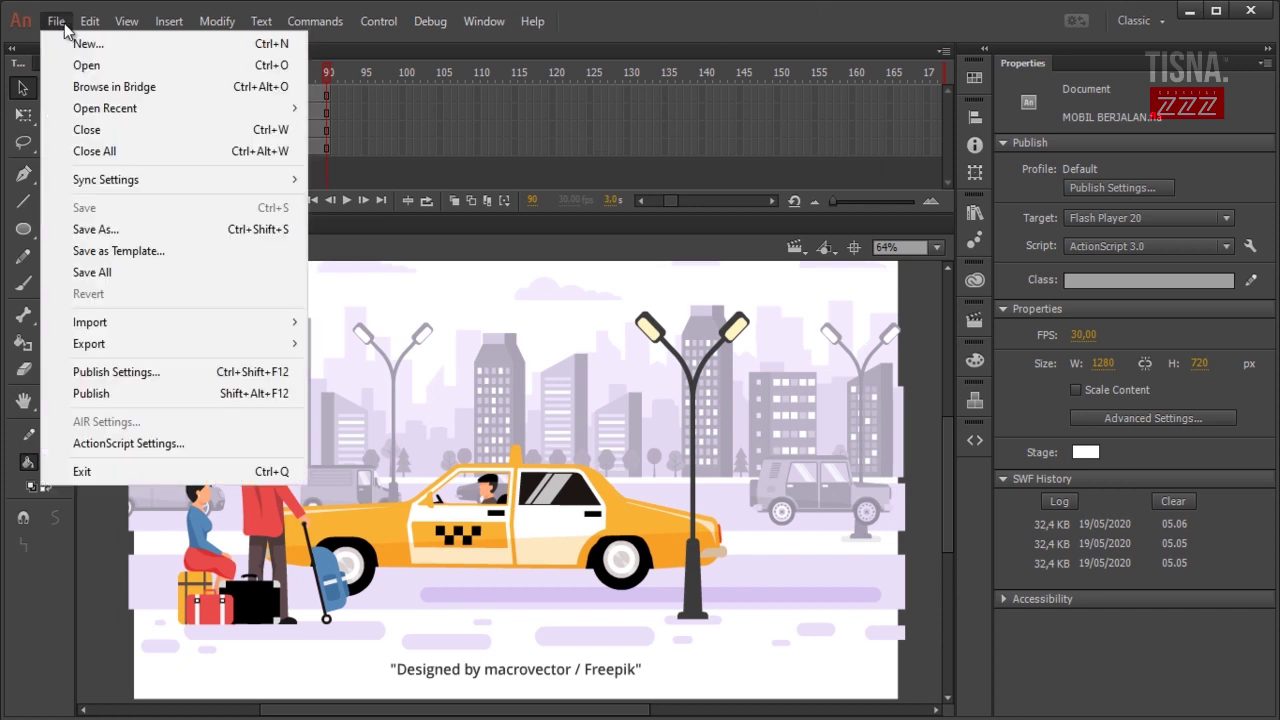
click(115, 43)
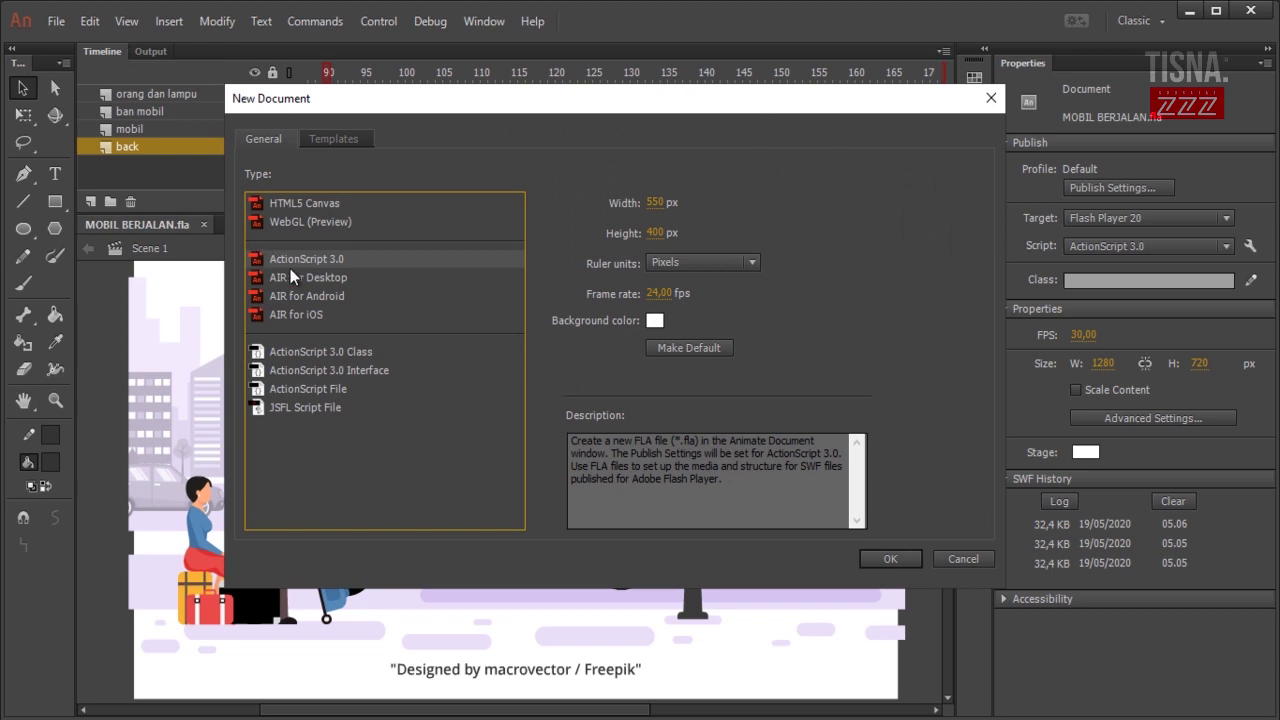
click(306, 277)
click(321, 258)
Set the new document's size to 1280 by 720 px and its frame rate to 30 fps, and create it
click(656, 203)
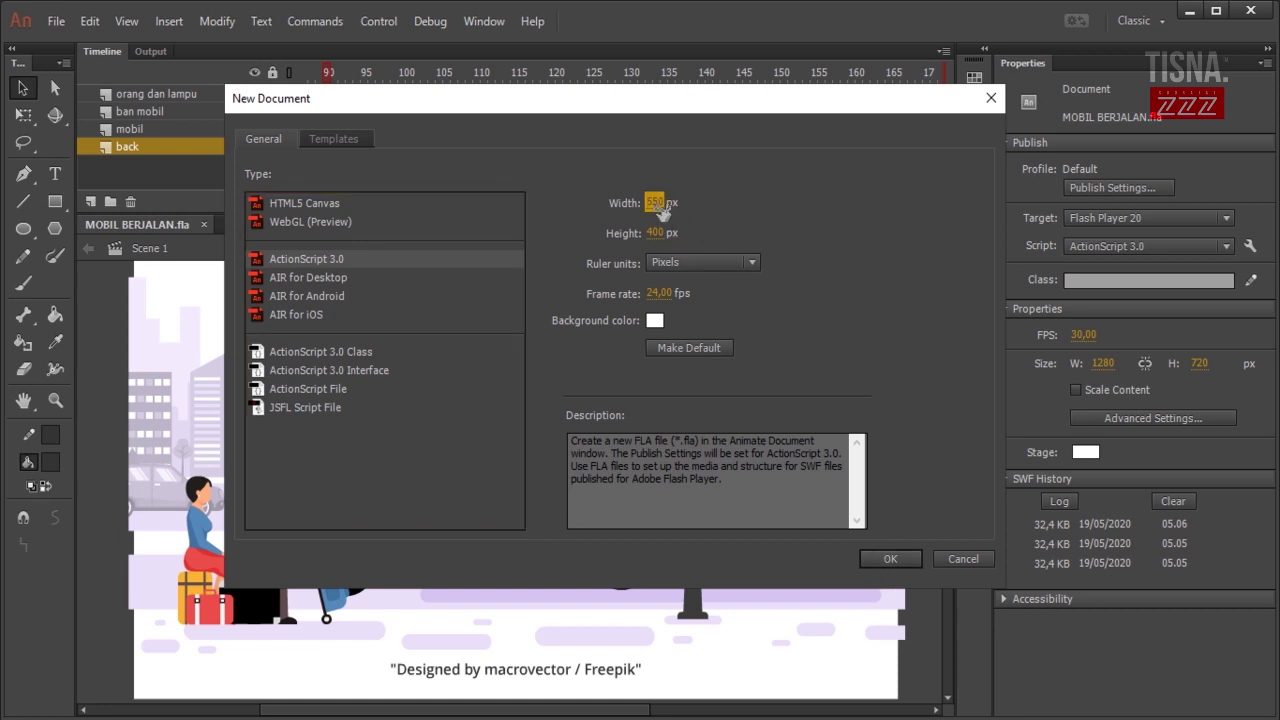
text(1280)
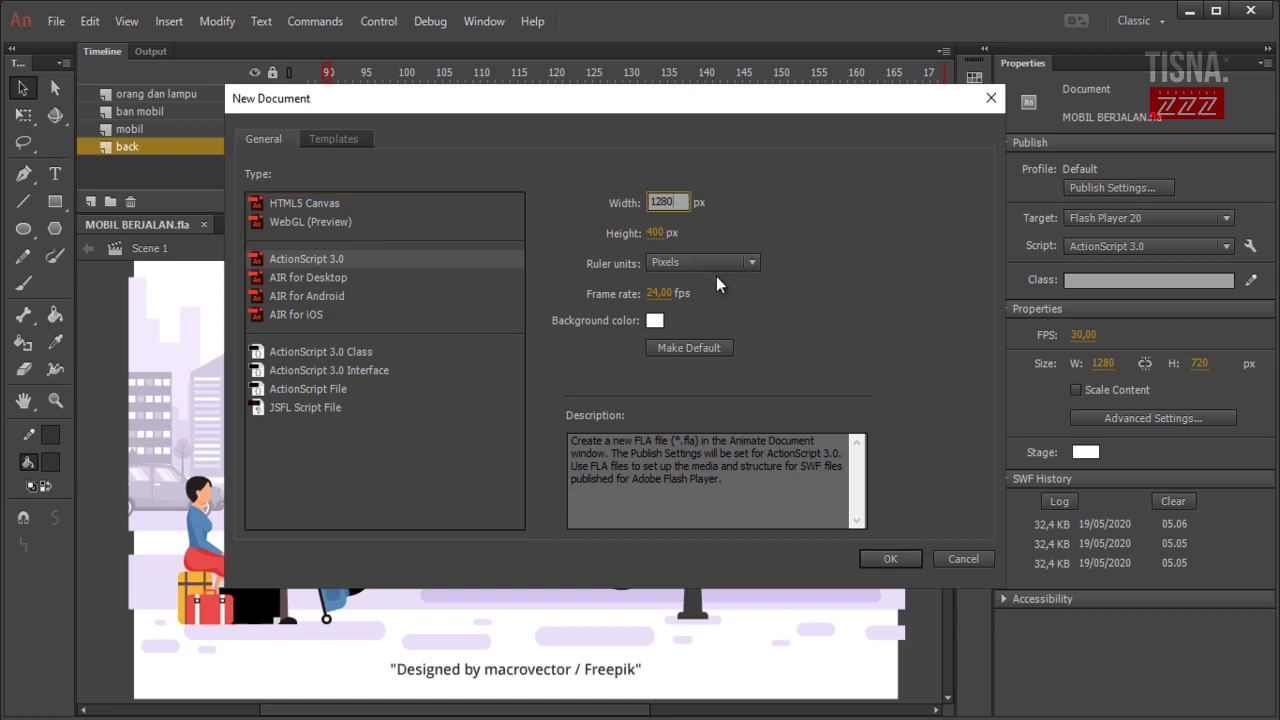
click(662, 232)
text(720)
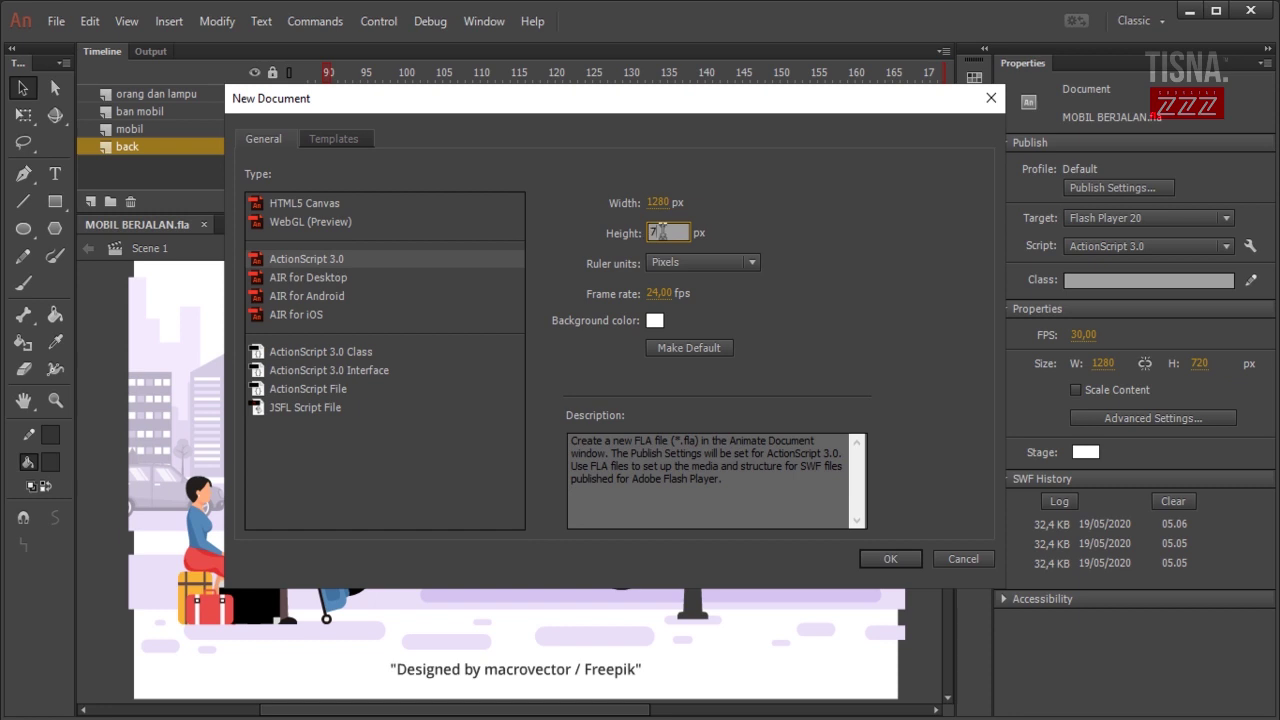
click(661, 296)
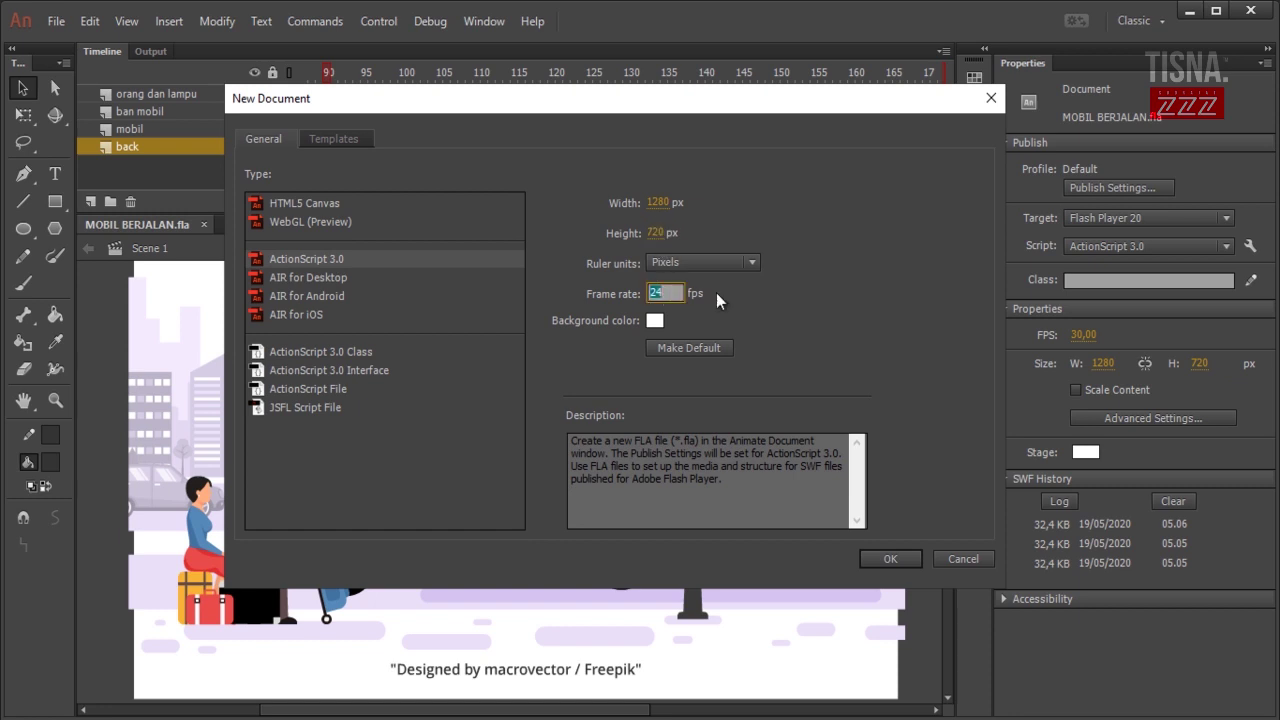
drag(734, 96, 744, 162)
text(30)
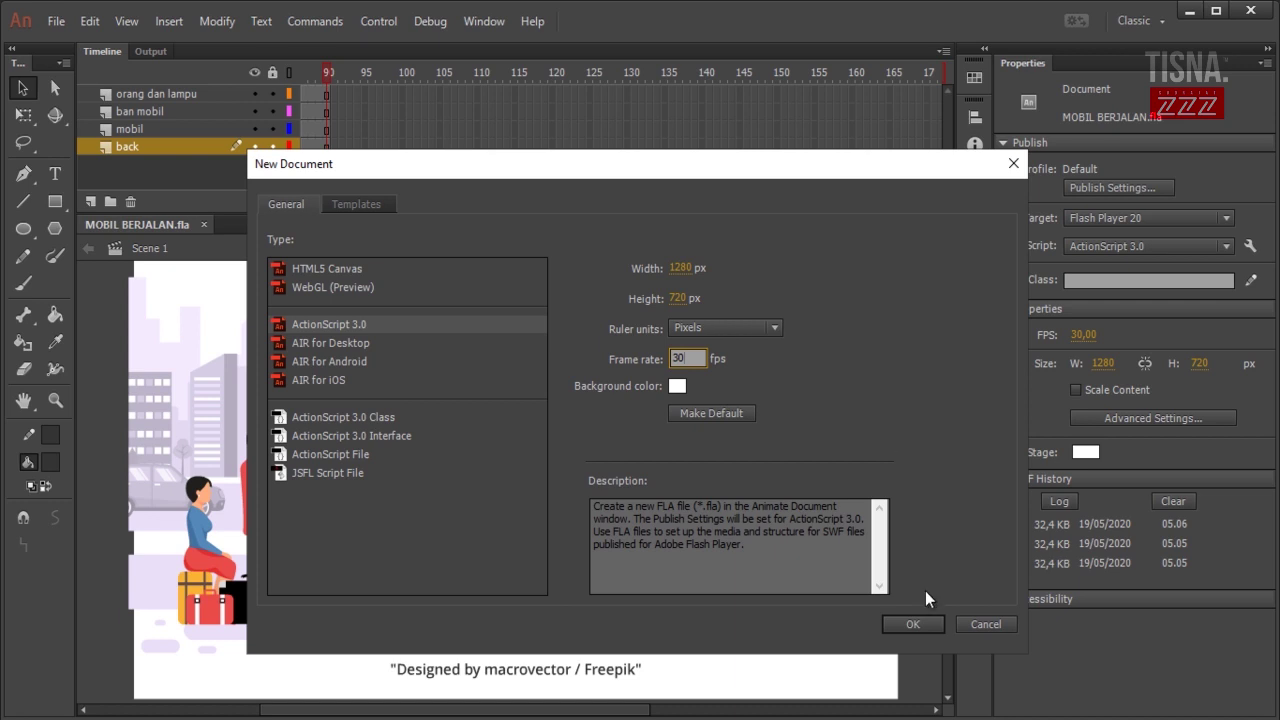
click(912, 624)
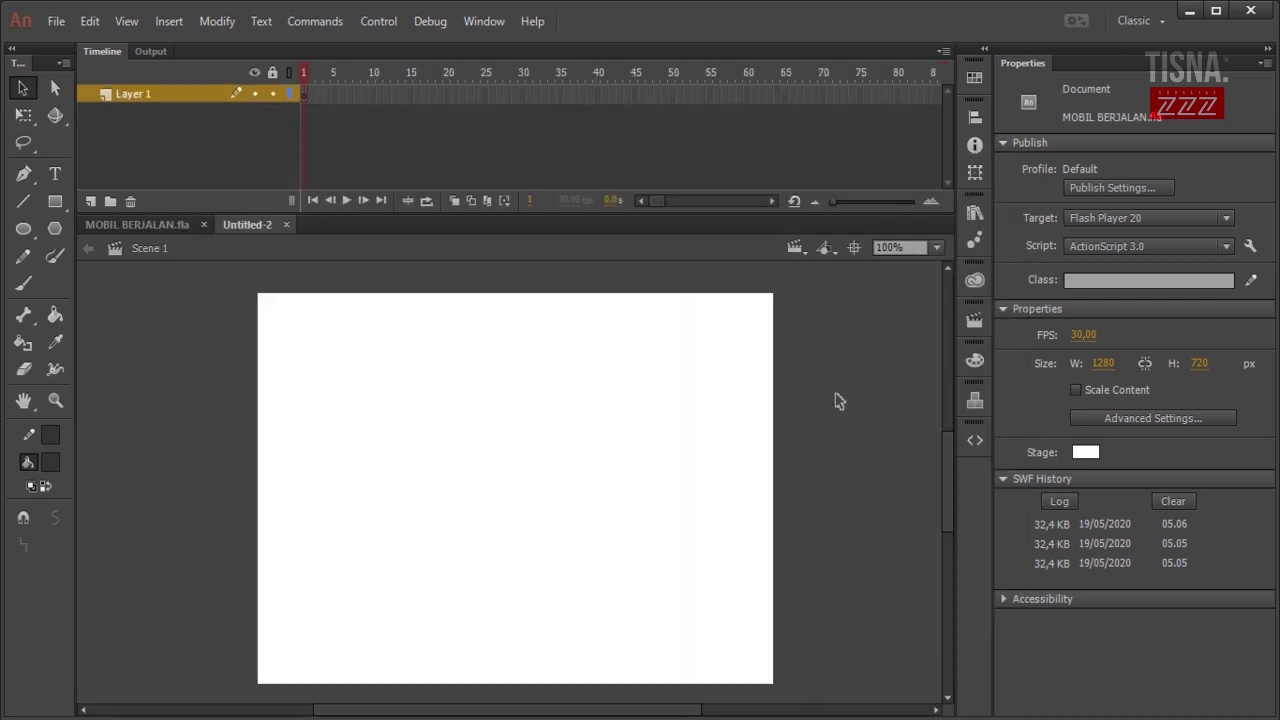
Copy the city background artwork from frame 1 of the back layer in MOBIL BERJALAN.fla and paste it in place in the new document
scroll(812, 382, down, 2)
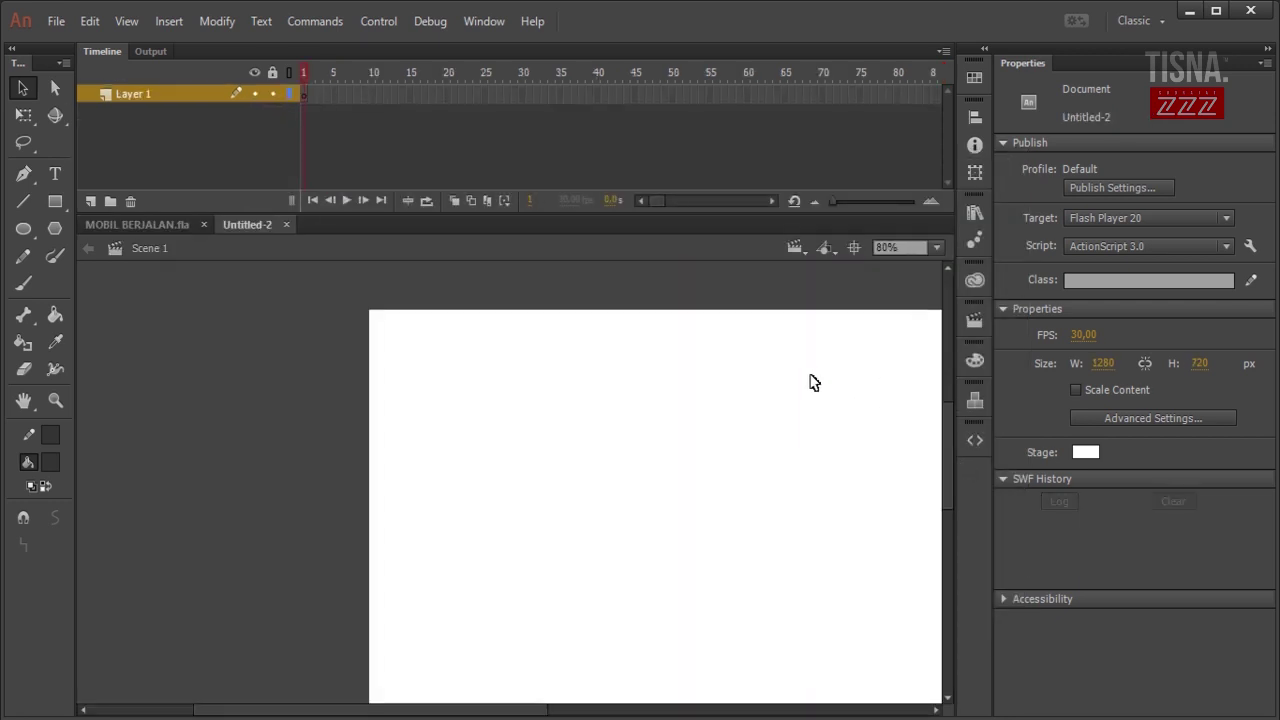
scroll(808, 382, down, 1)
drag(537, 712, 655, 712)
drag(951, 453, 950, 465)
click(134, 223)
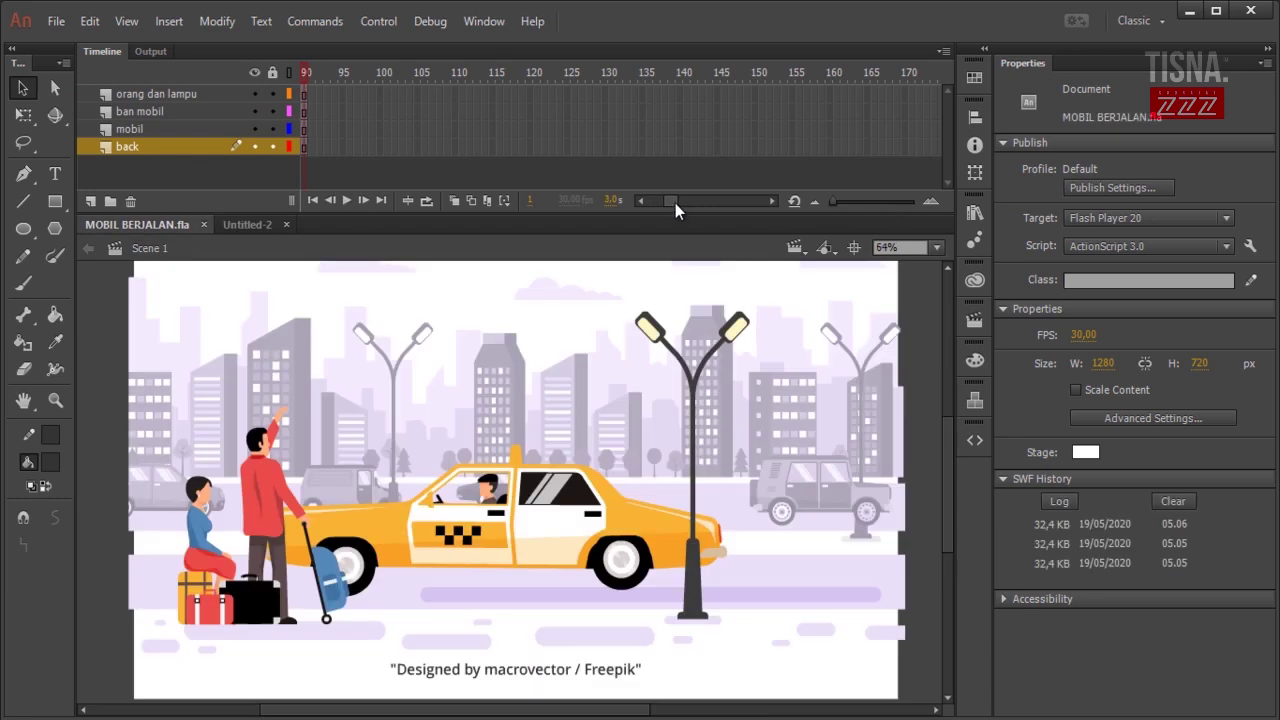
drag(675, 203, 550, 205)
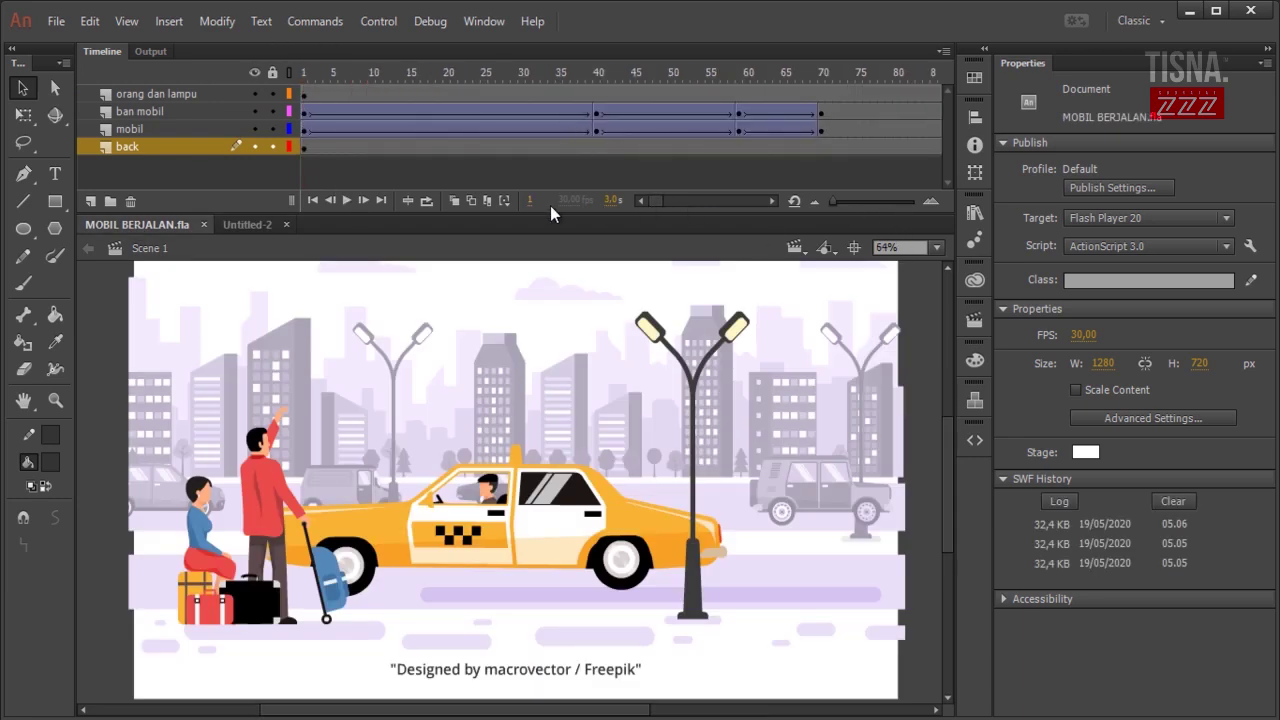
click(308, 148)
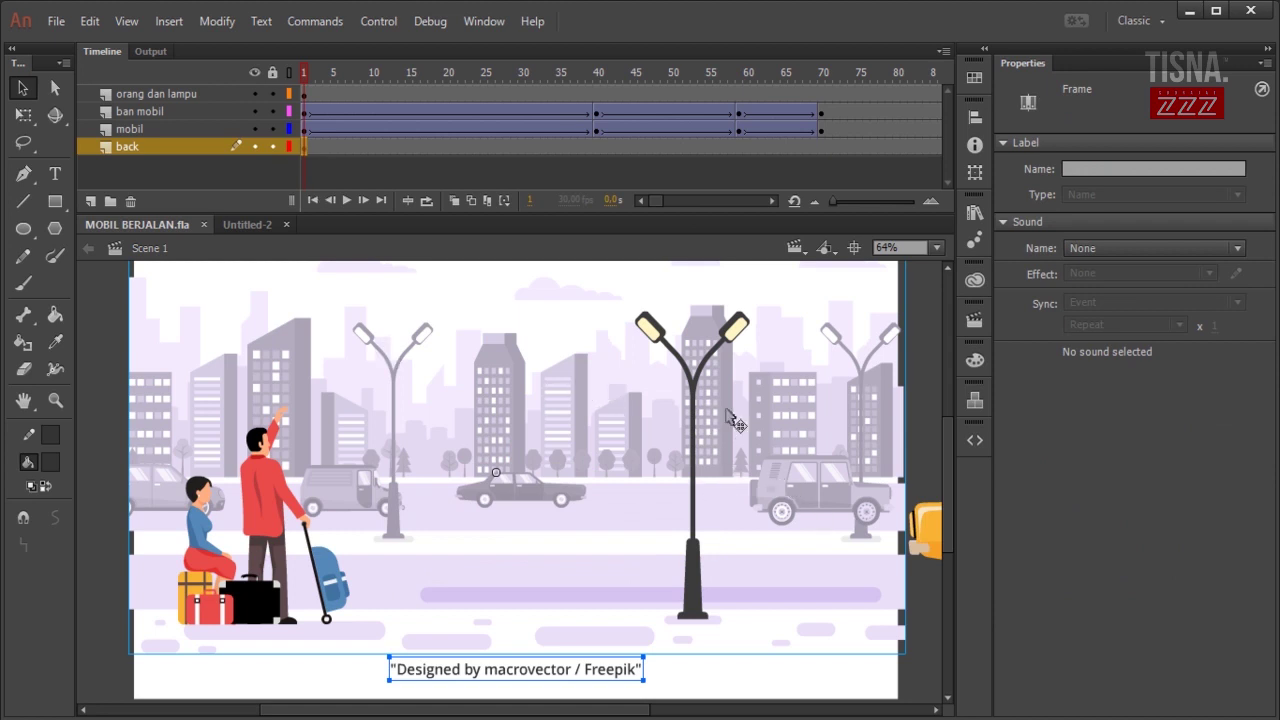
click(249, 225)
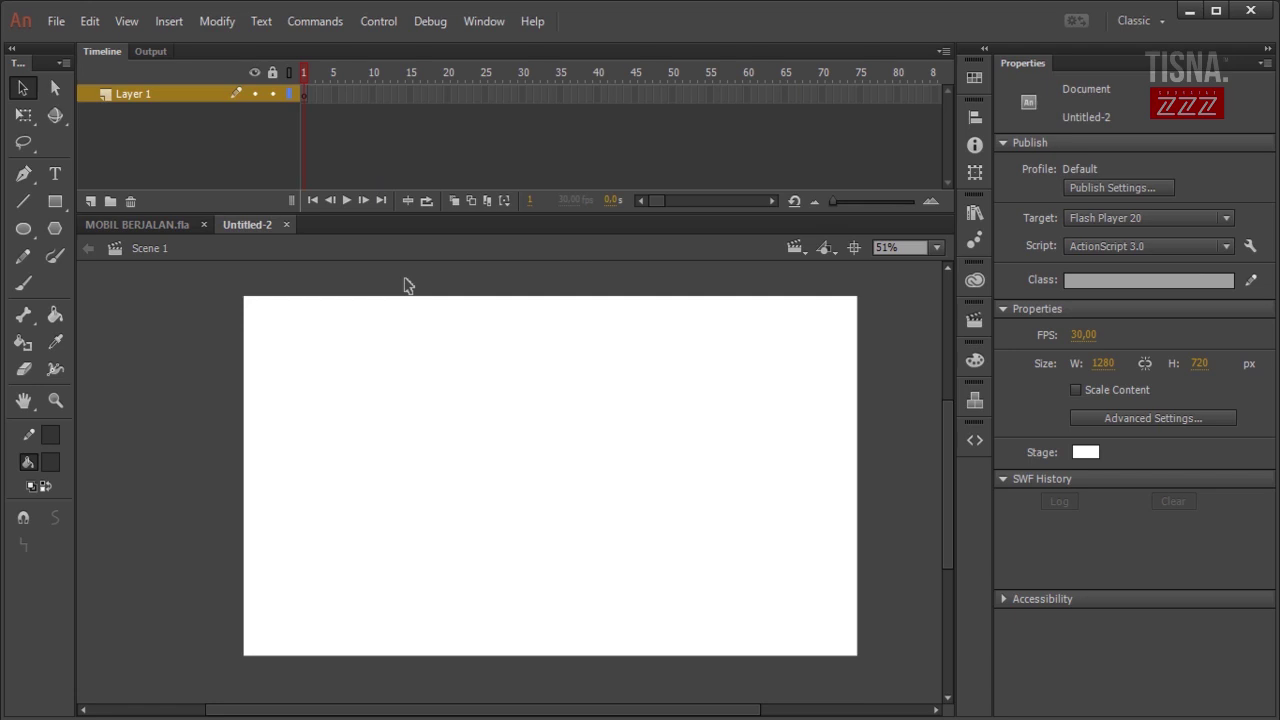
key(ctrl+shift+v)
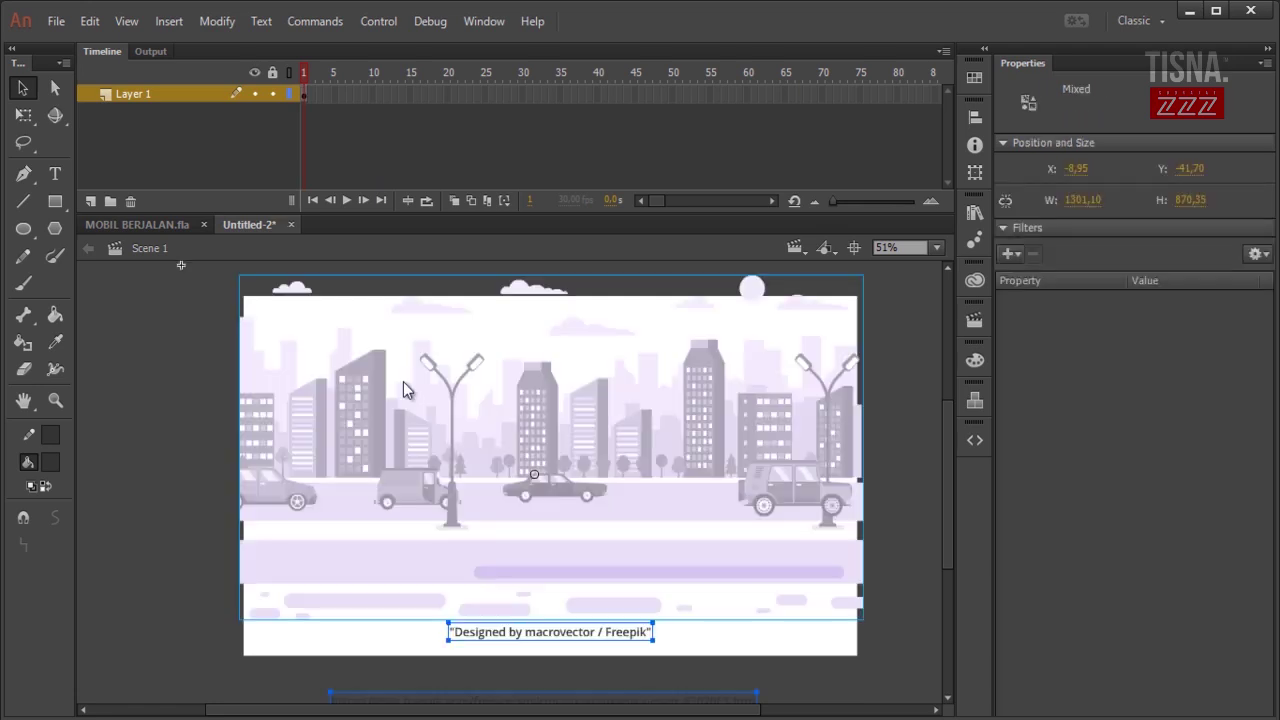
click(903, 503)
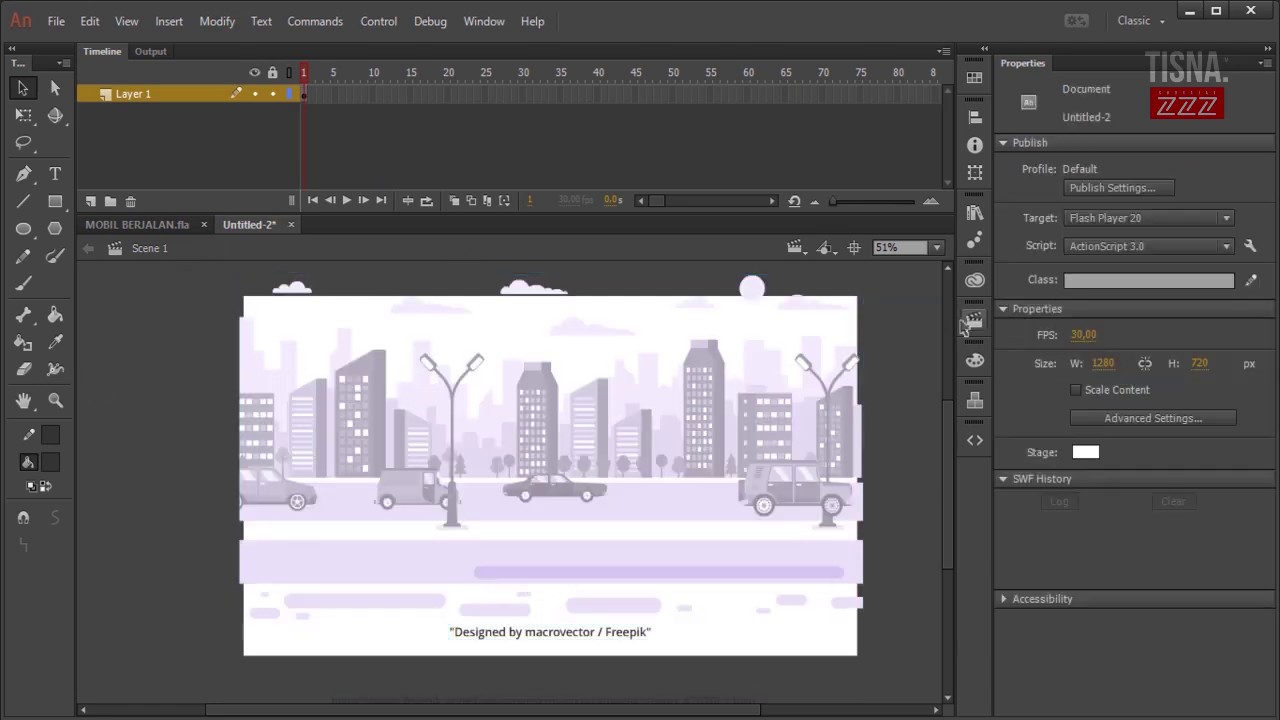
Rename the background's layer as back and add a new layer above it
double_click(138, 93)
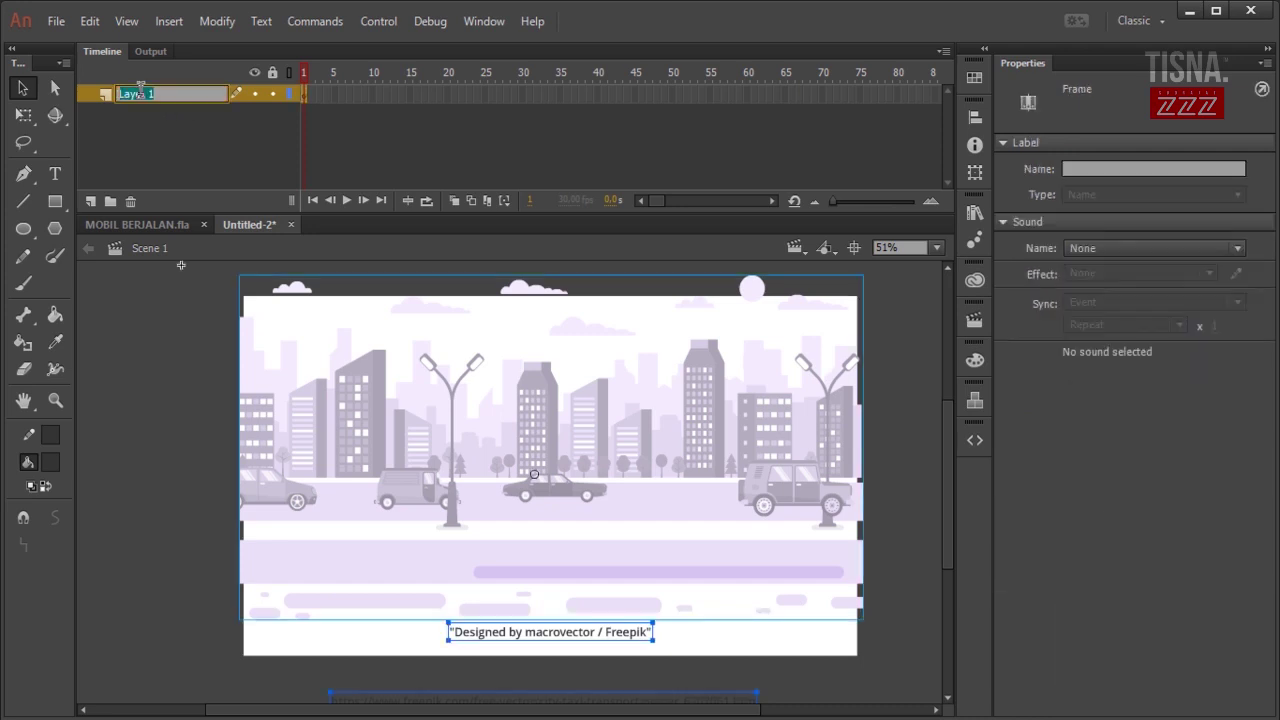
text(back)
key(Return)
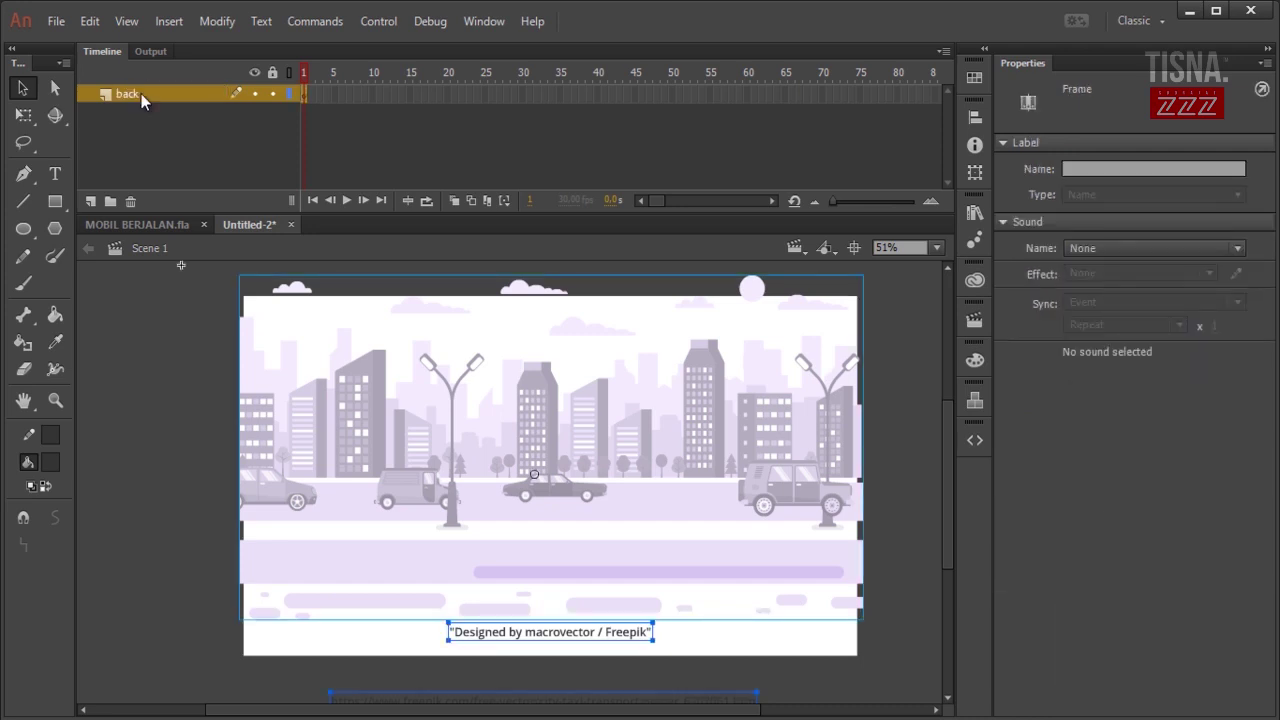
click(91, 201)
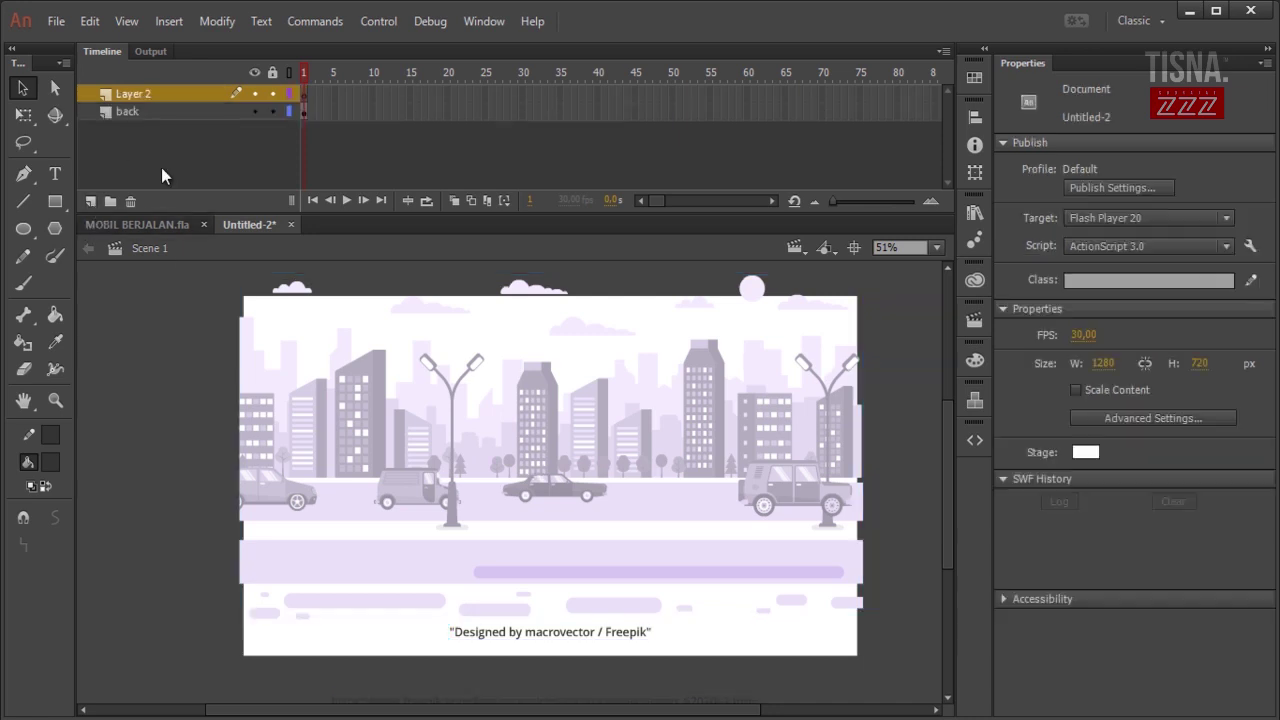
Copy the taxi body from frame 70 of the mobil layer in MOBIL BERJALAN.fla and paste it in place on the new document's empty layer
click(147, 220)
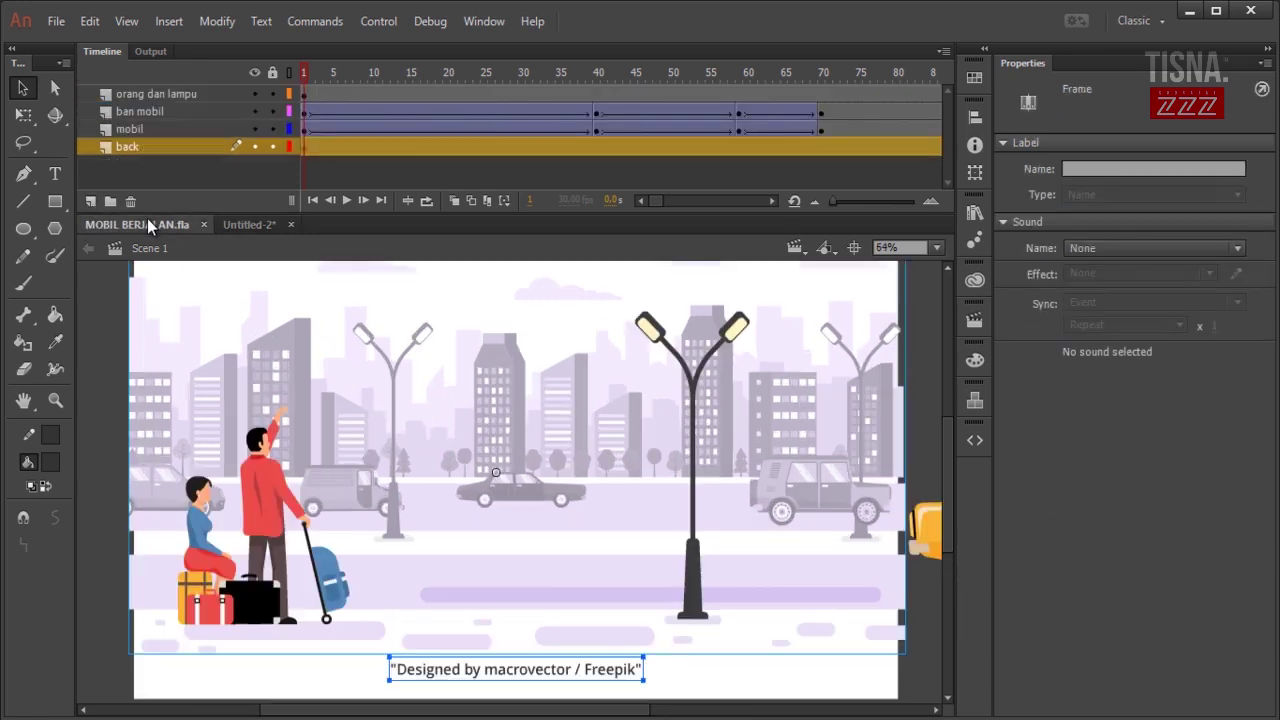
click(137, 128)
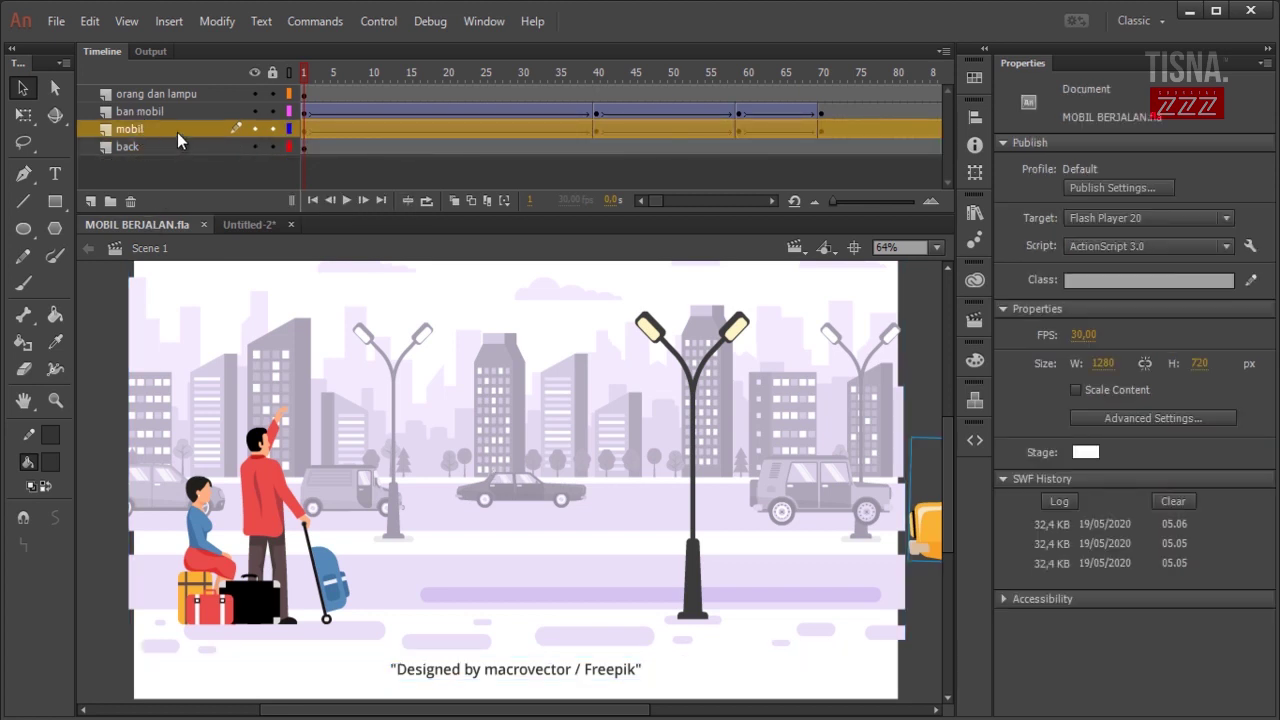
drag(620, 713, 823, 674)
click(803, 640)
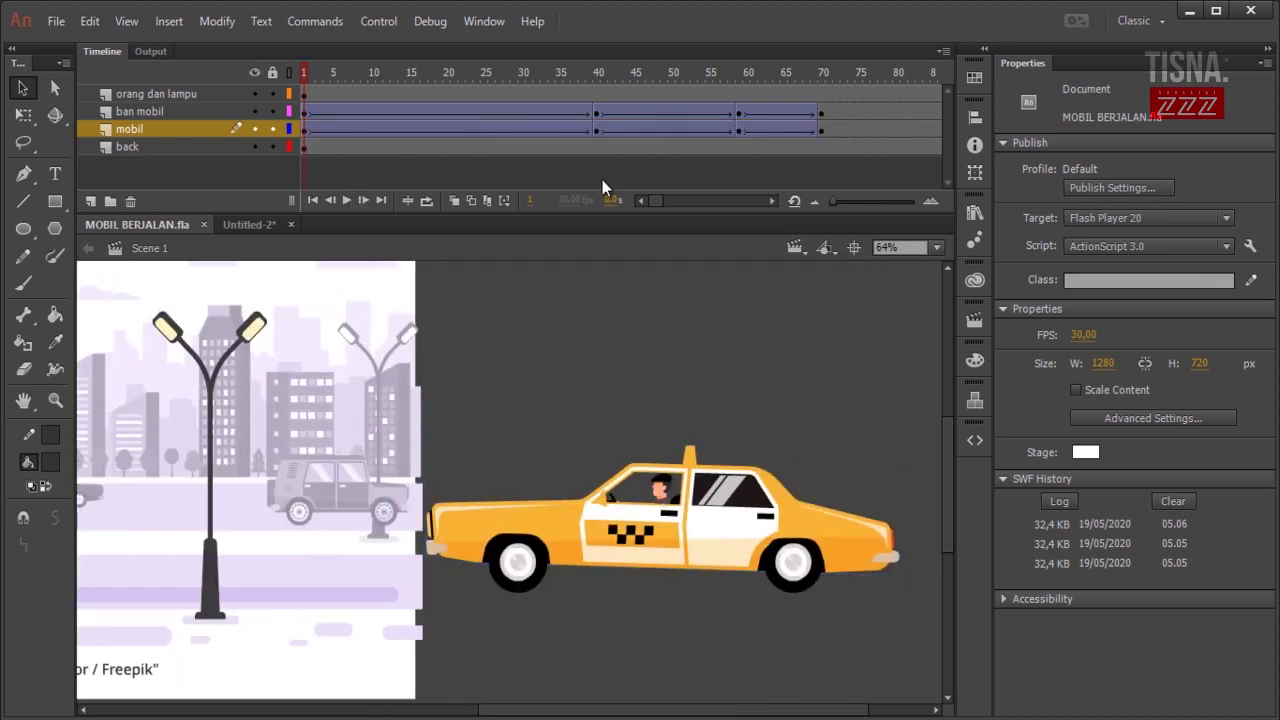
click(821, 130)
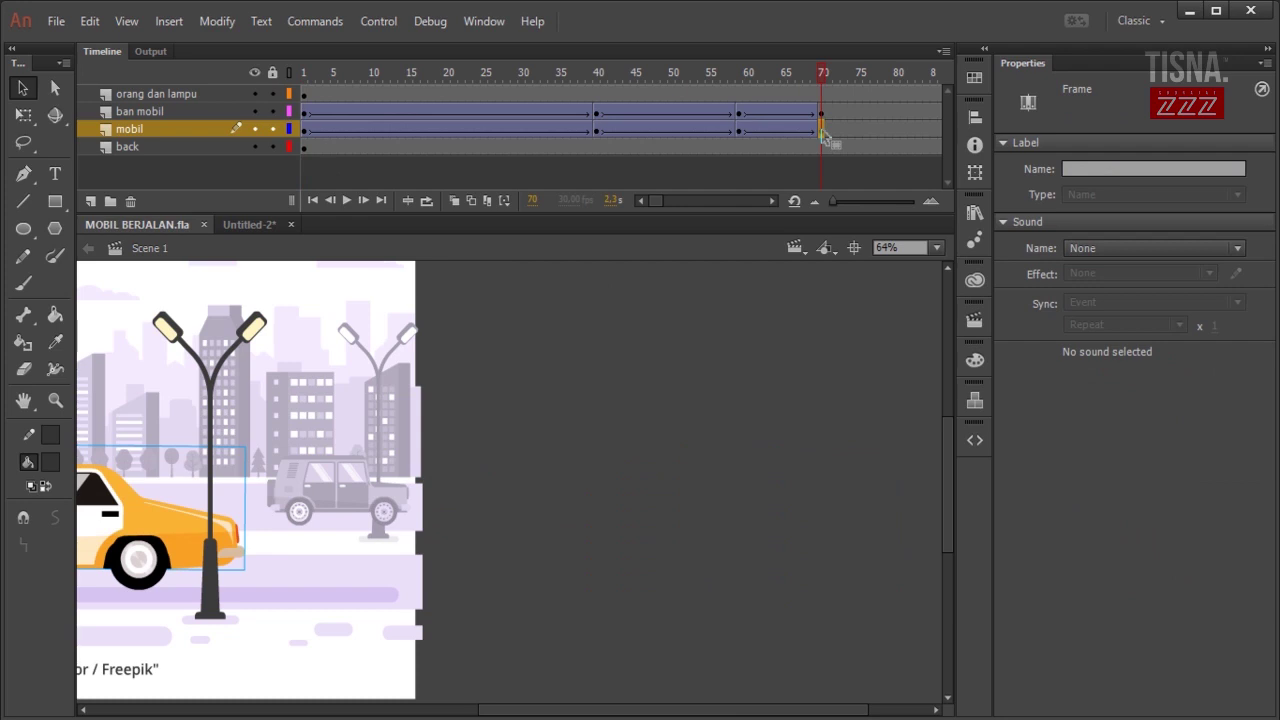
drag(586, 711, 377, 699)
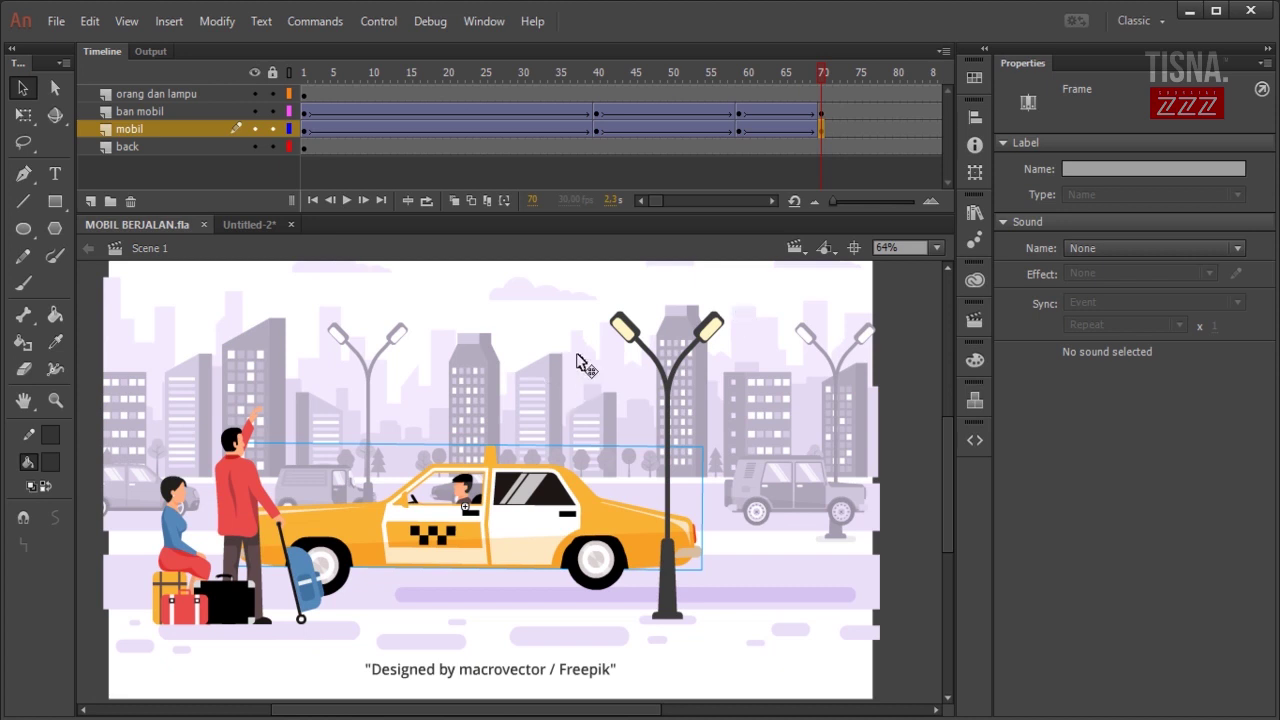
click(253, 226)
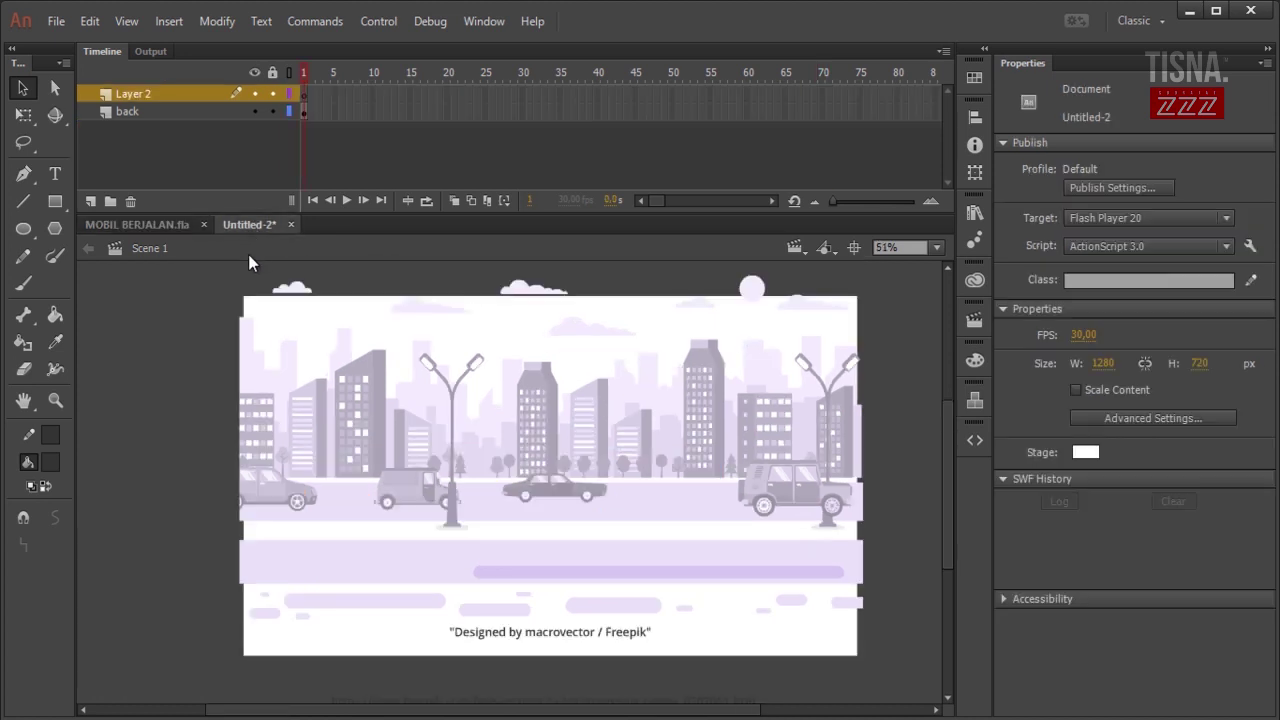
key(ctrl+v)
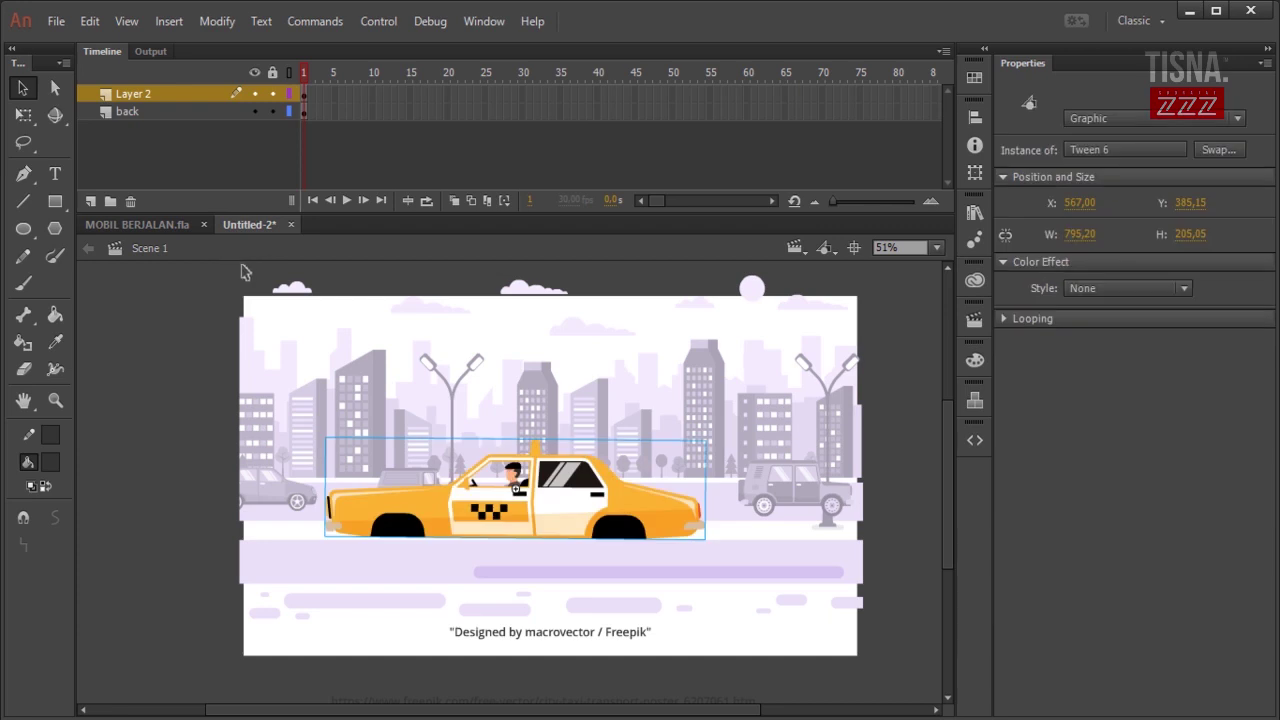
key(ctrl+z)
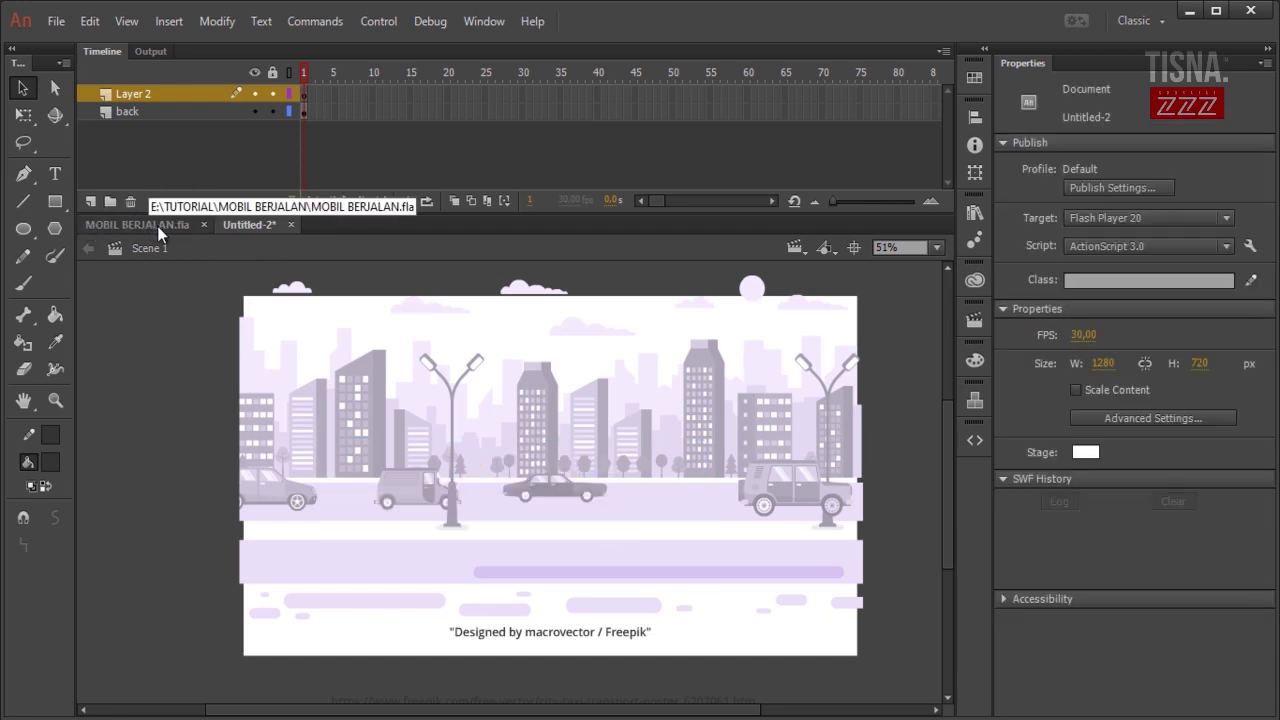
key(ctrl+v)
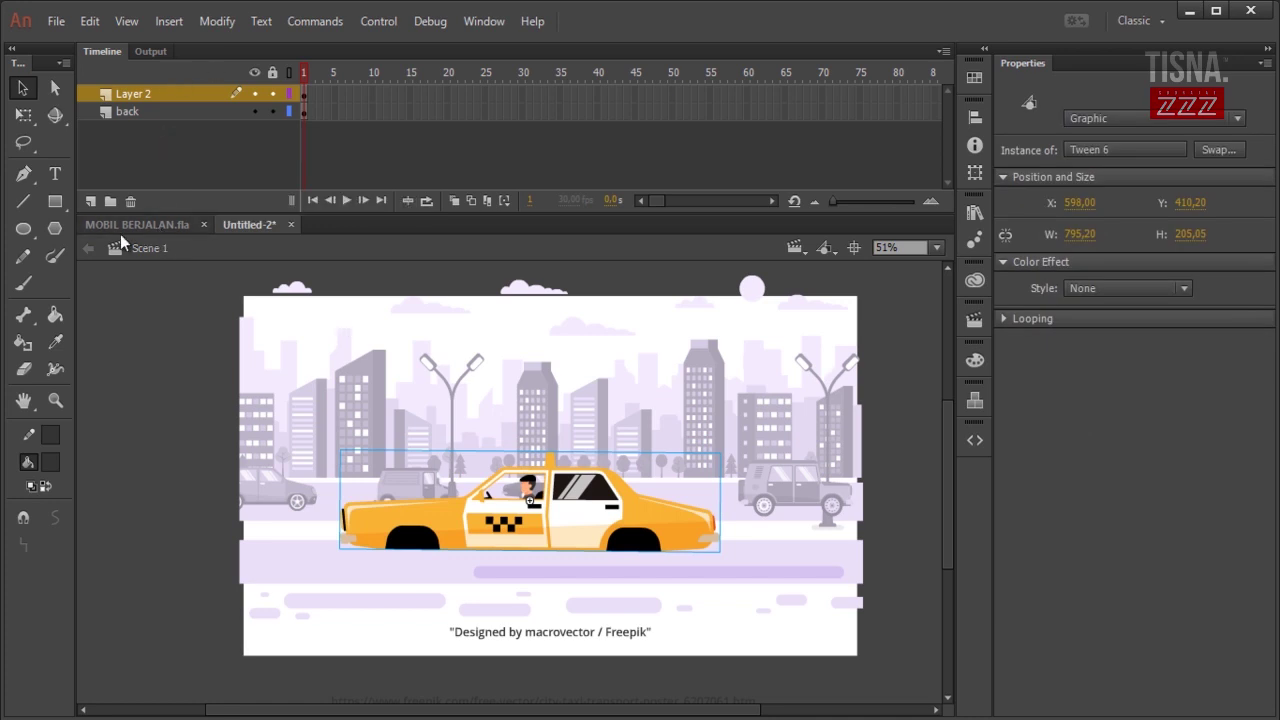
Copy the taxi's wheels from frame 70 of the ban mobil layer in MOBIL BERJALAN.fla and paste them in place in the new document
click(152, 228)
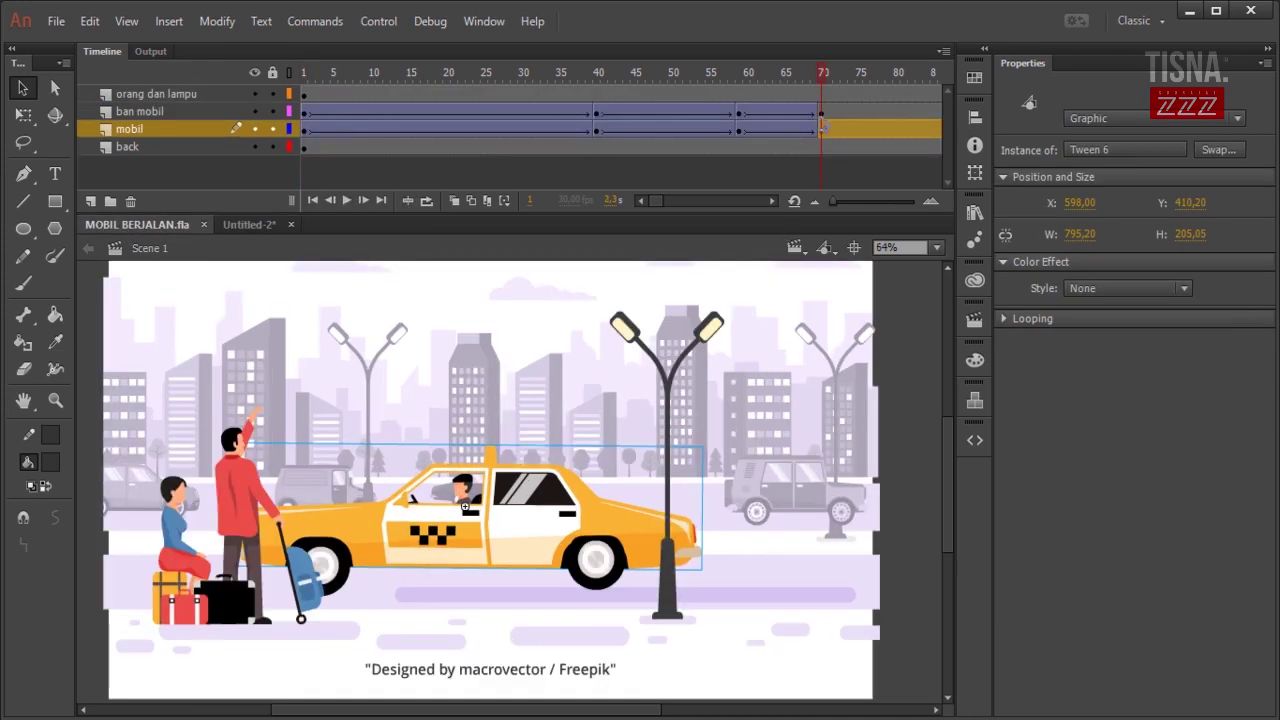
click(821, 112)
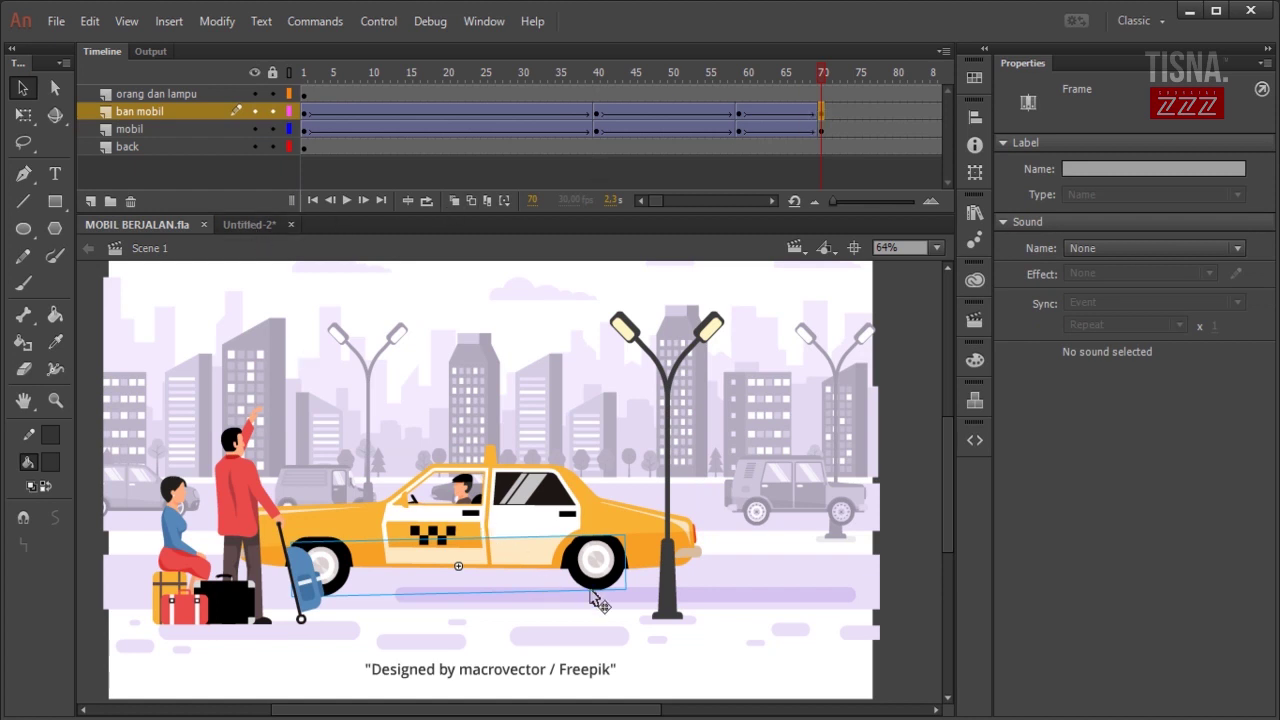
right_click(597, 603)
click(631, 163)
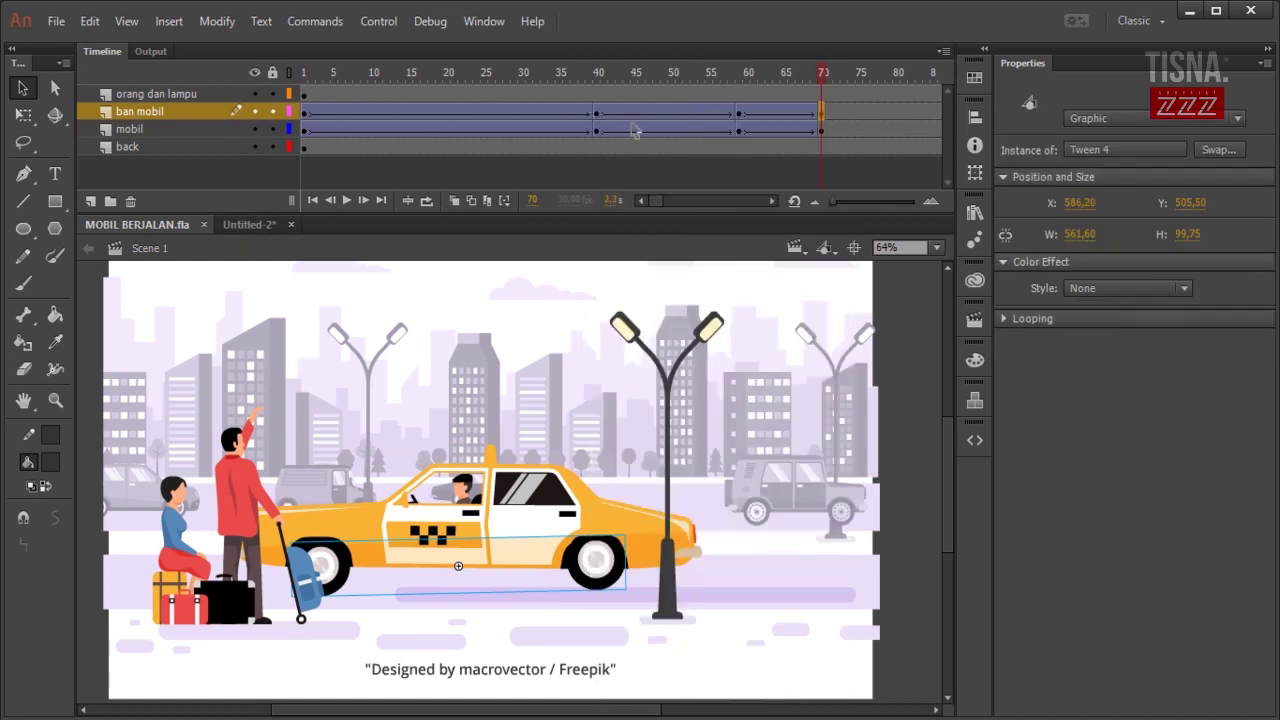
click(249, 224)
right_click(174, 332)
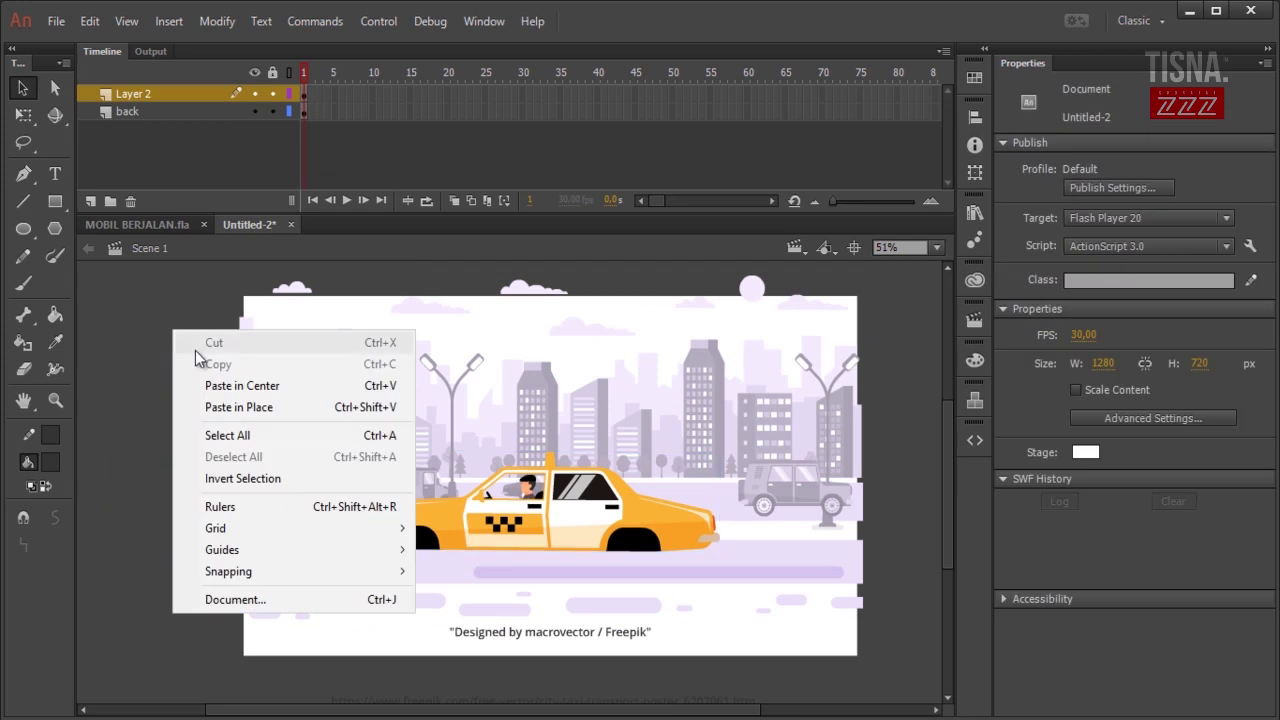
click(240, 407)
click(194, 400)
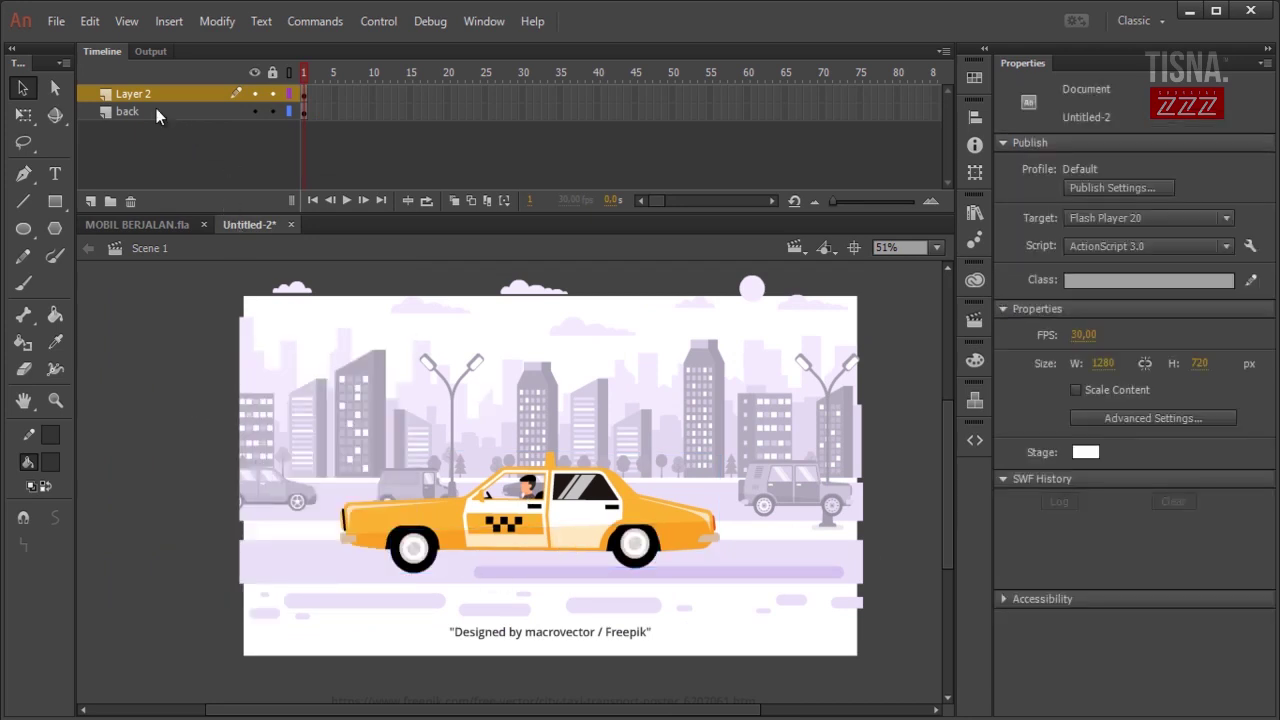
Copy the people and street lamp from the orang dan lampu layer in MOBIL BERJALAN.fla and return to the new document
click(140, 224)
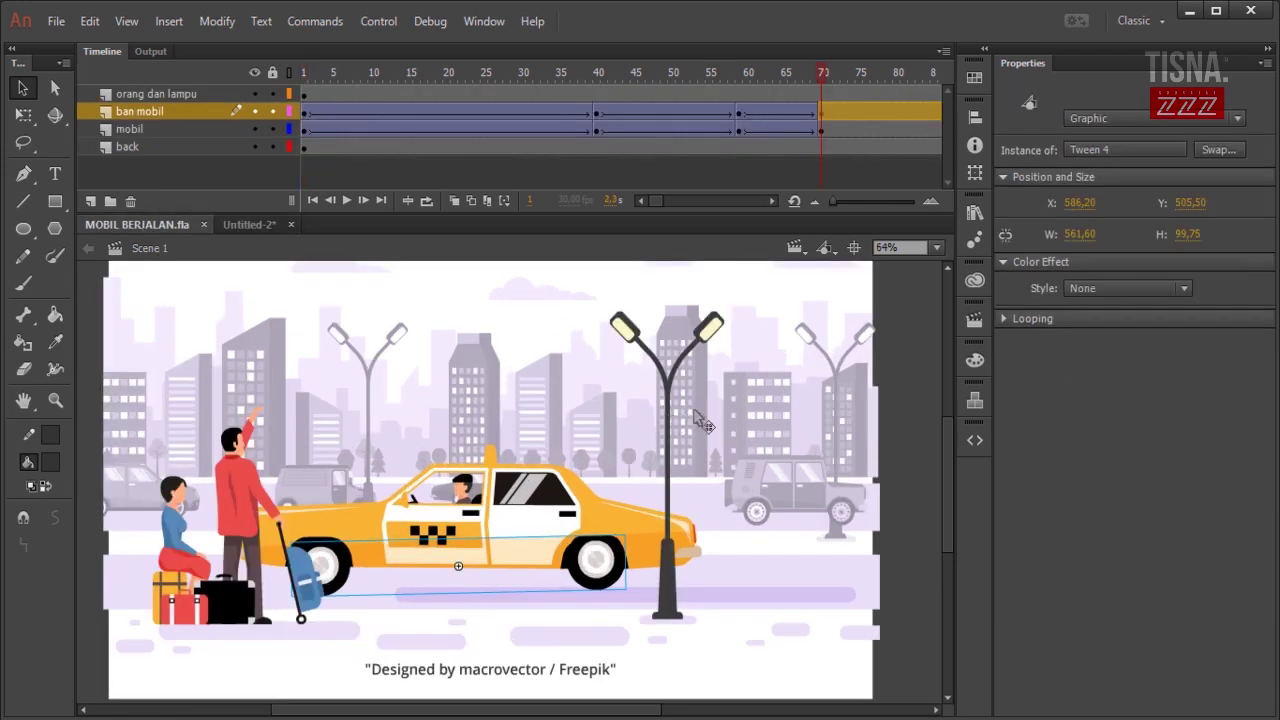
click(133, 94)
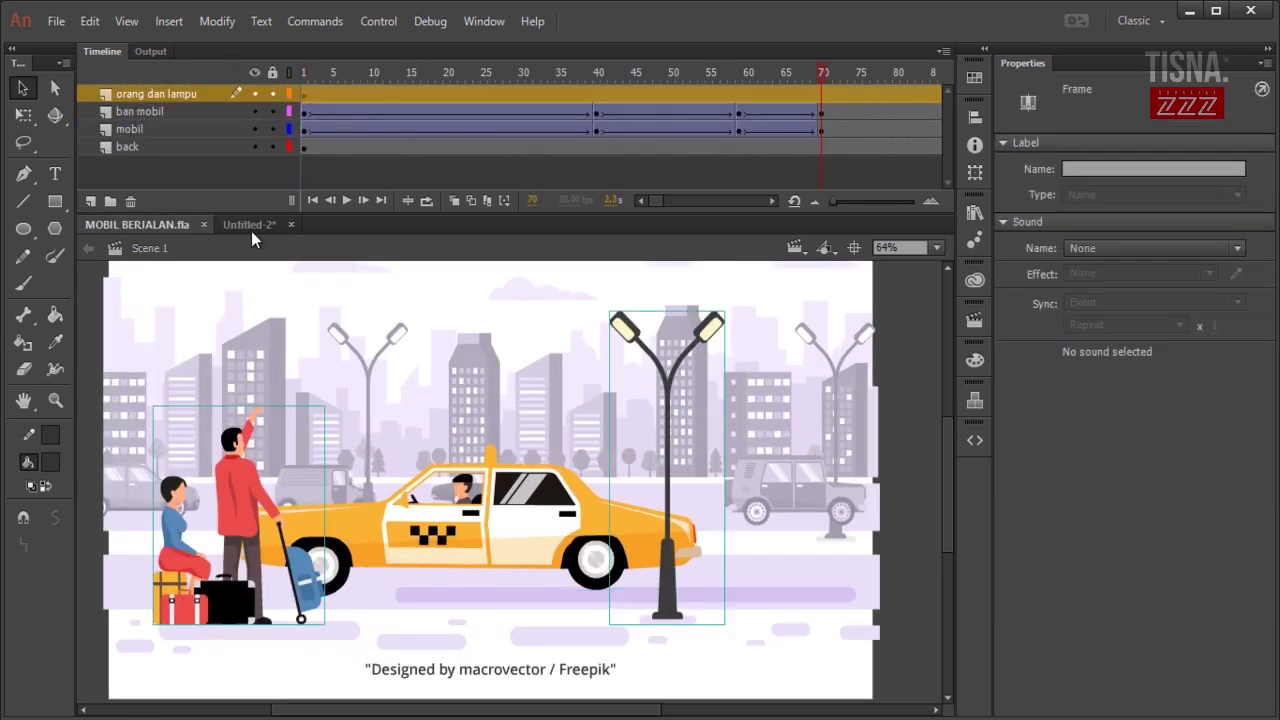
right_click(236, 480)
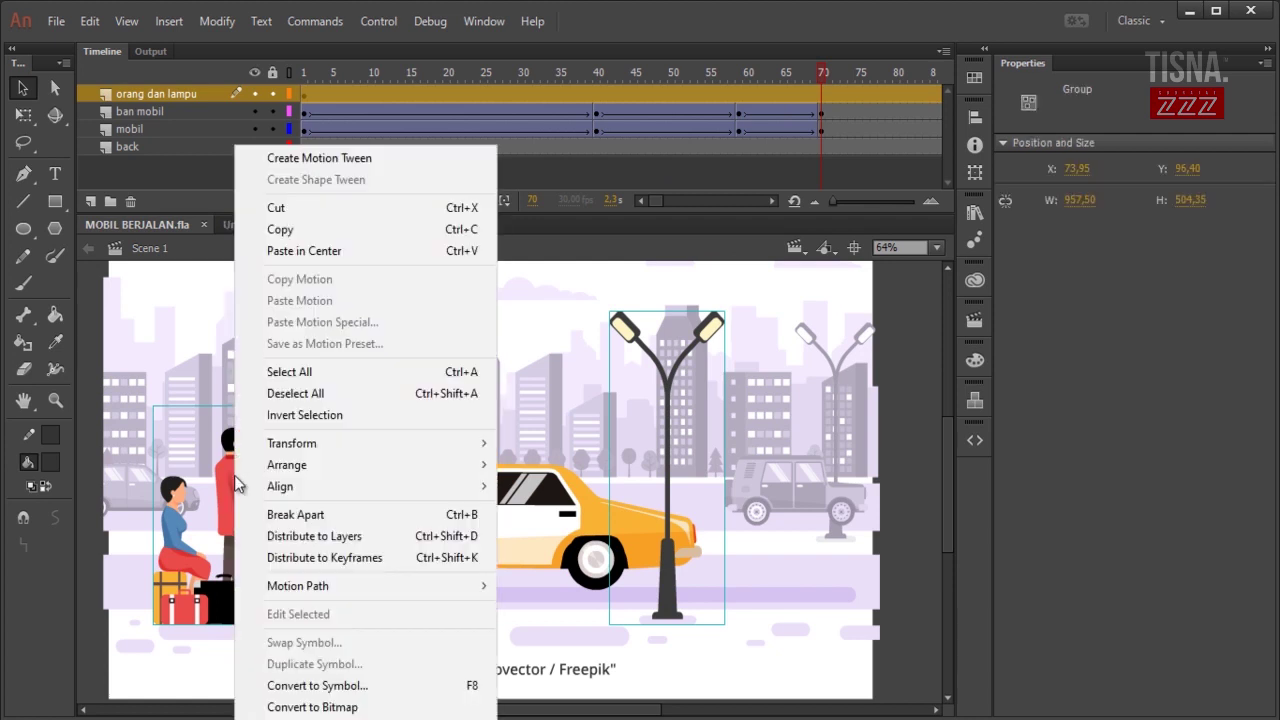
click(263, 229)
click(259, 222)
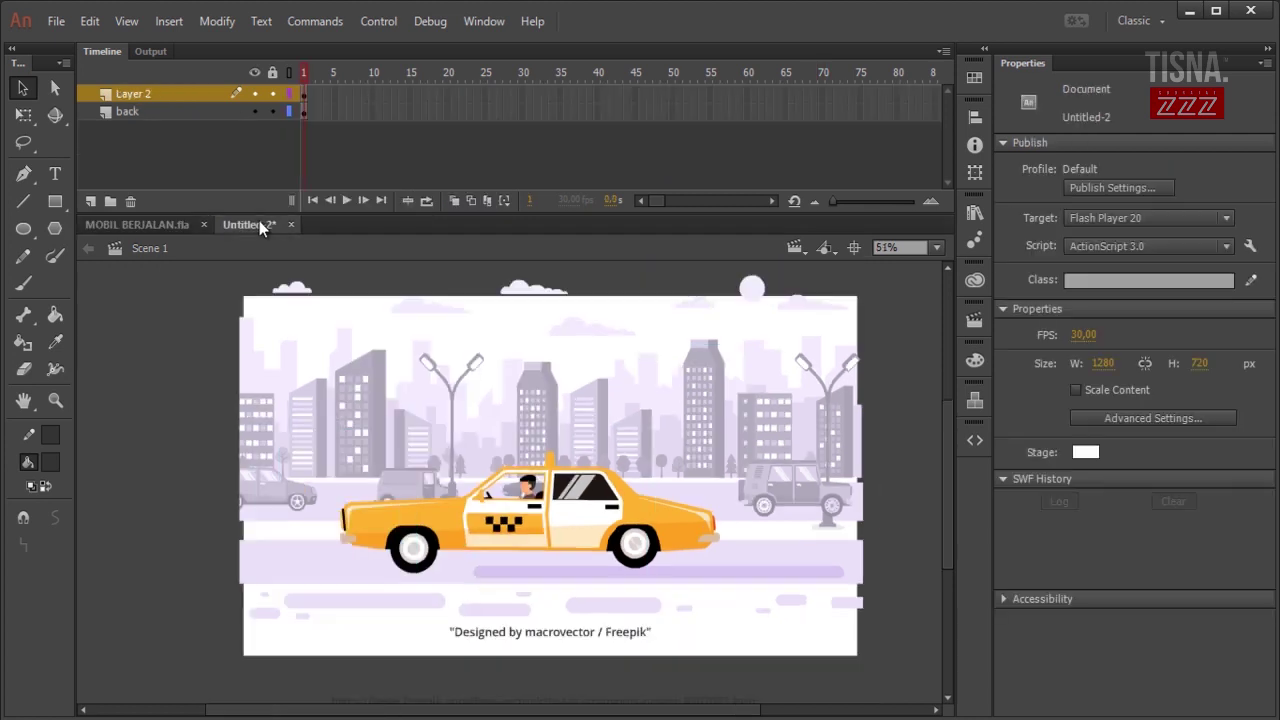
Add a new layer above Layer 2 and name it orang dan lampu
click(90, 201)
double_click(121, 92)
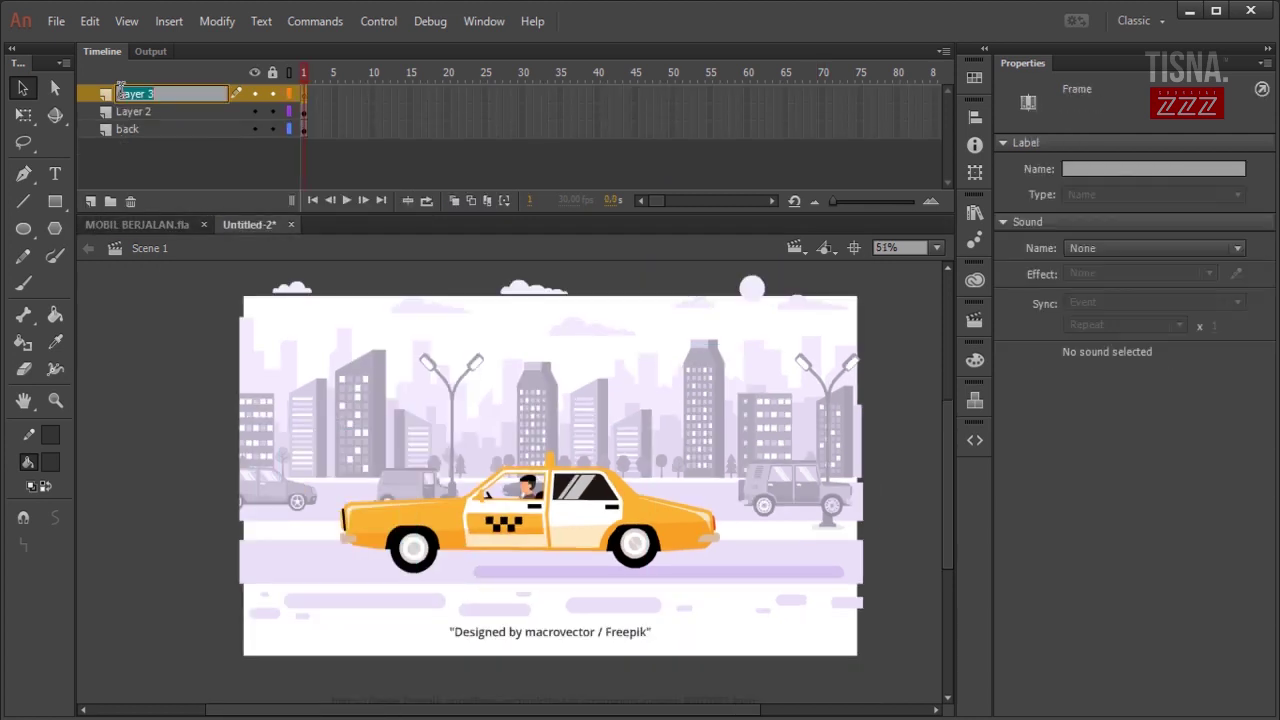
text(orang dan lampu)
key(Return)
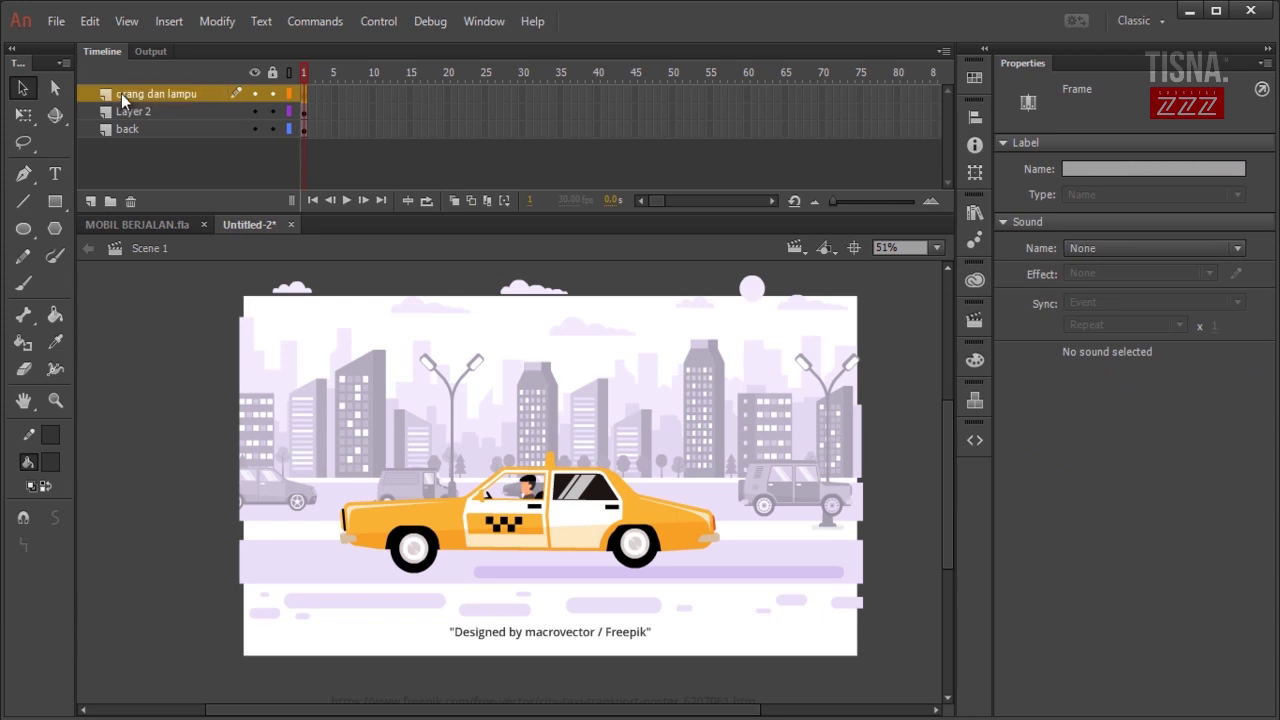
Cut the taxi's wheels out of Layer 2, leaving the car body on it
click(150, 111)
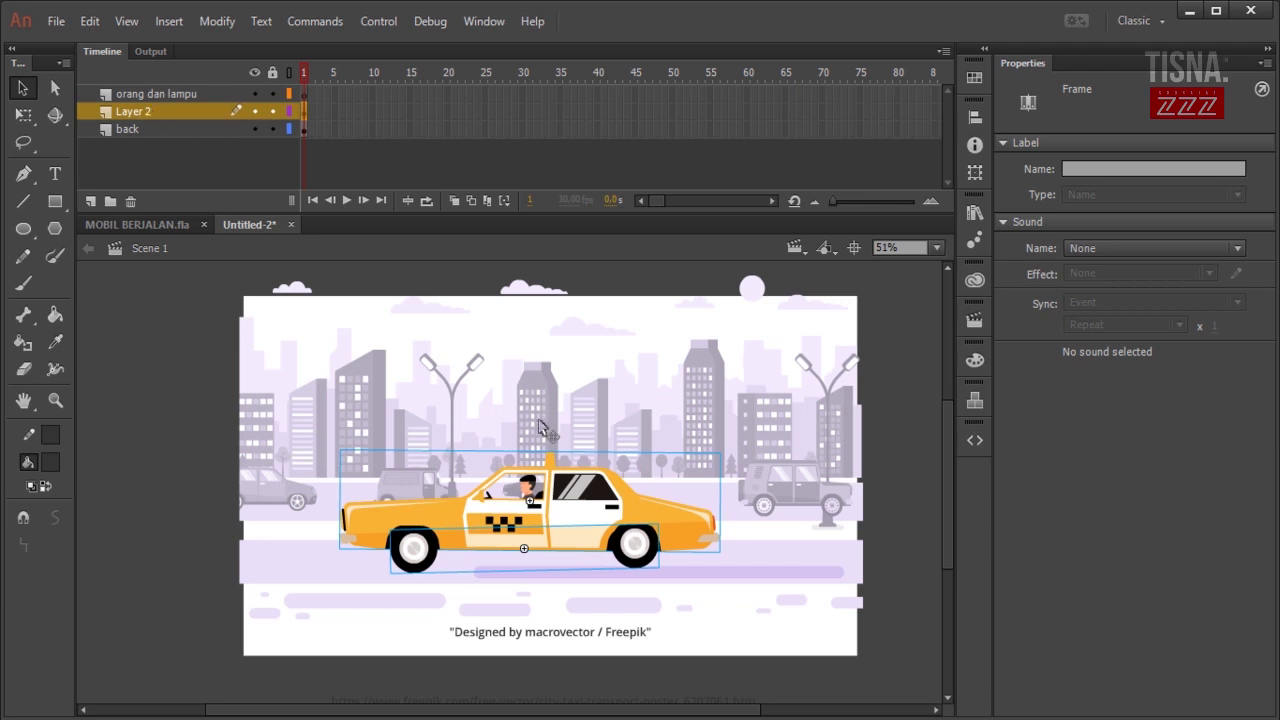
click(905, 530)
click(634, 566)
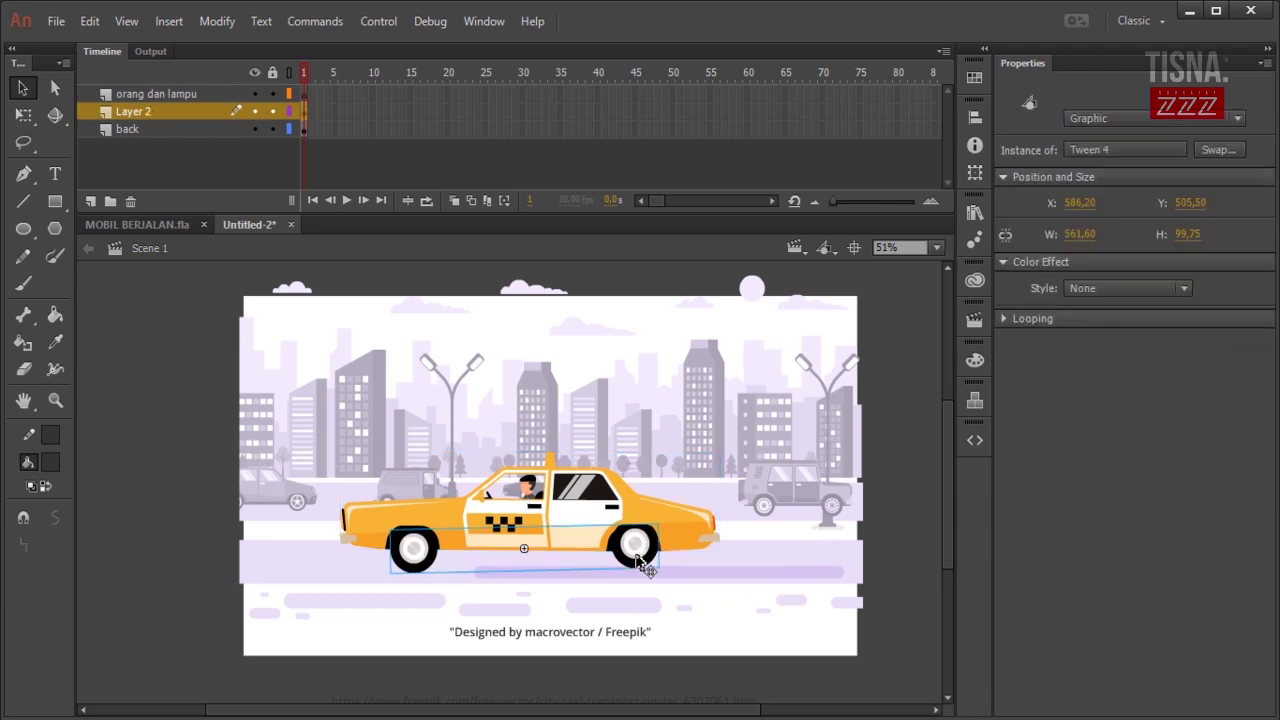
right_click(637, 565)
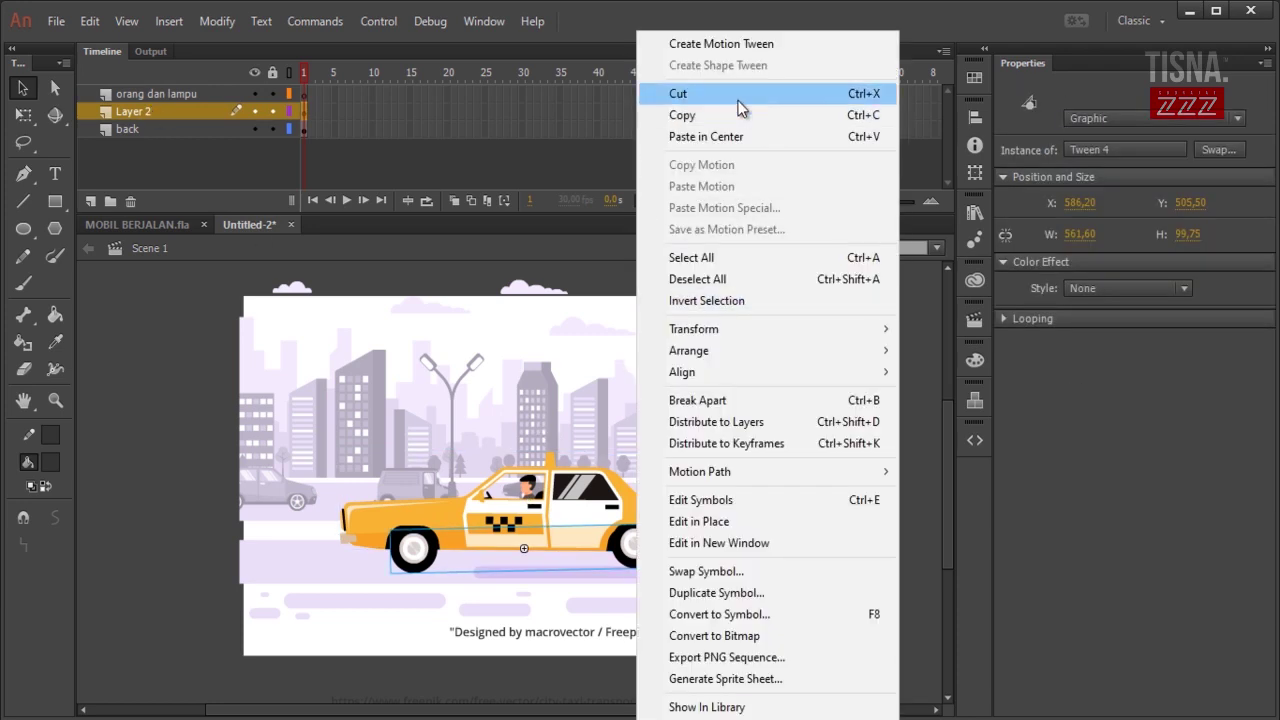
click(435, 114)
Add a layer named ban above Layer 2 and paste the wheels in place on it
click(91, 201)
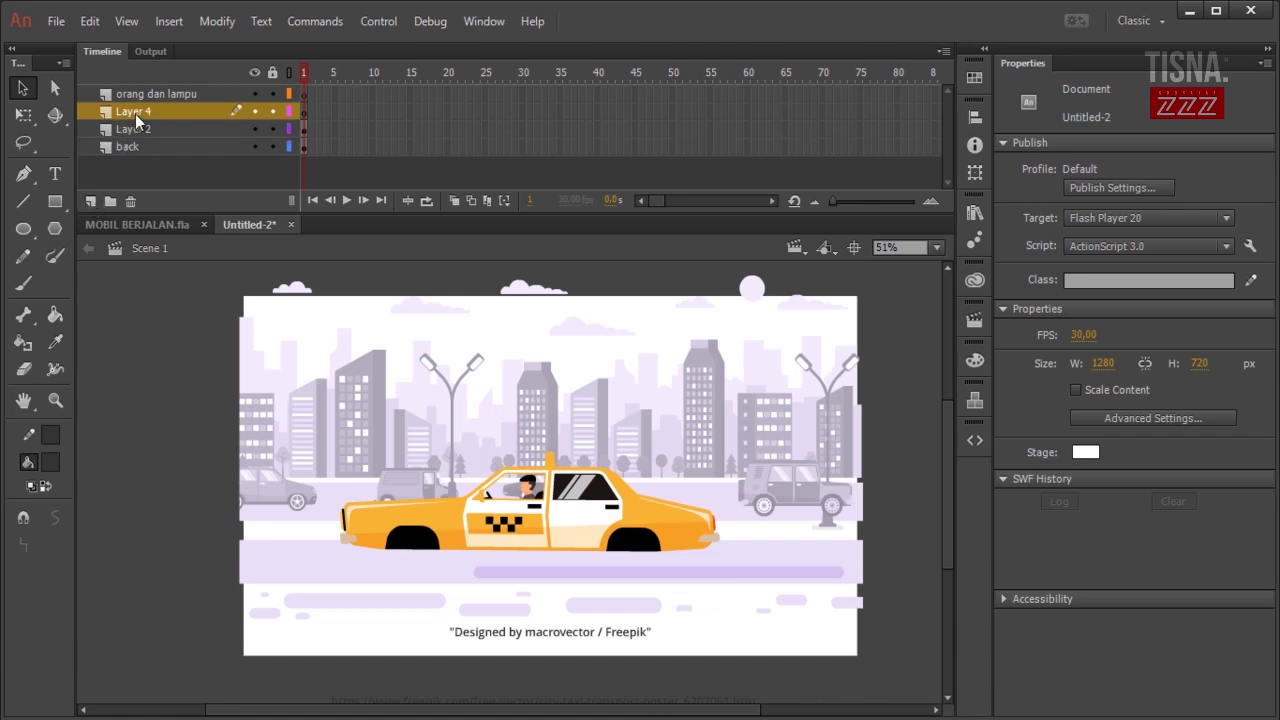
double_click(133, 111)
text(ban)
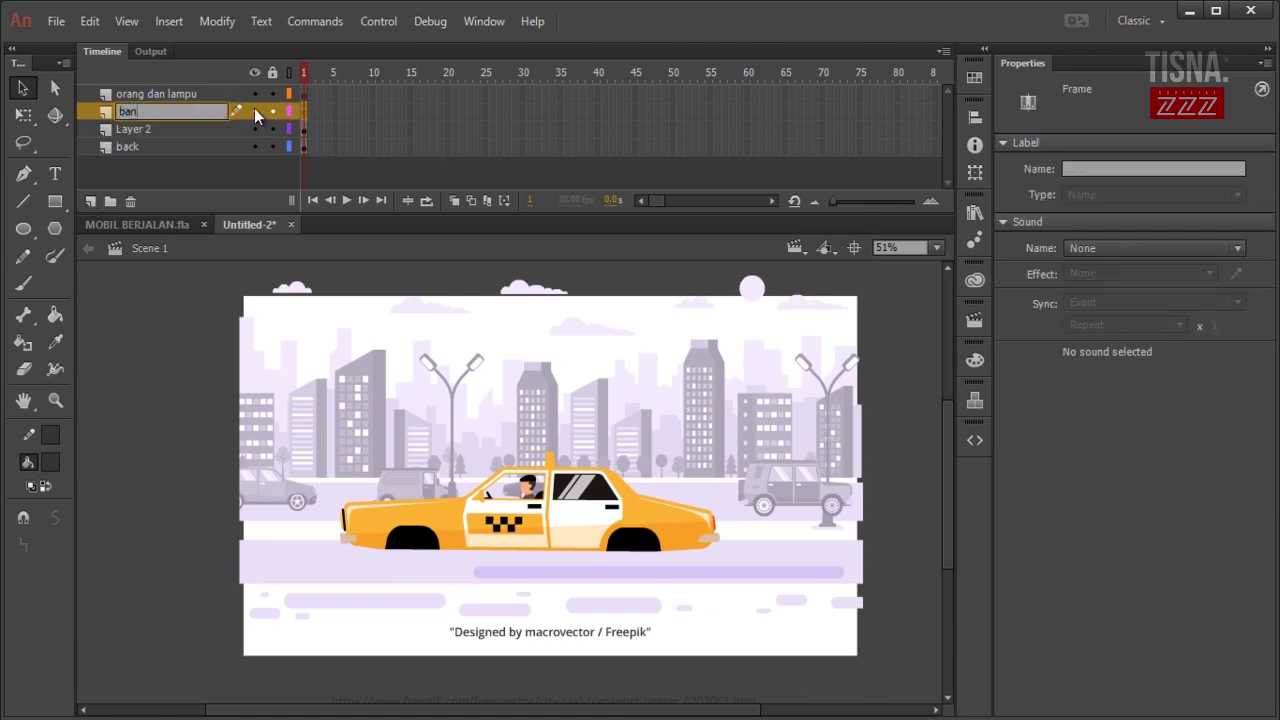
click(333, 124)
click(195, 114)
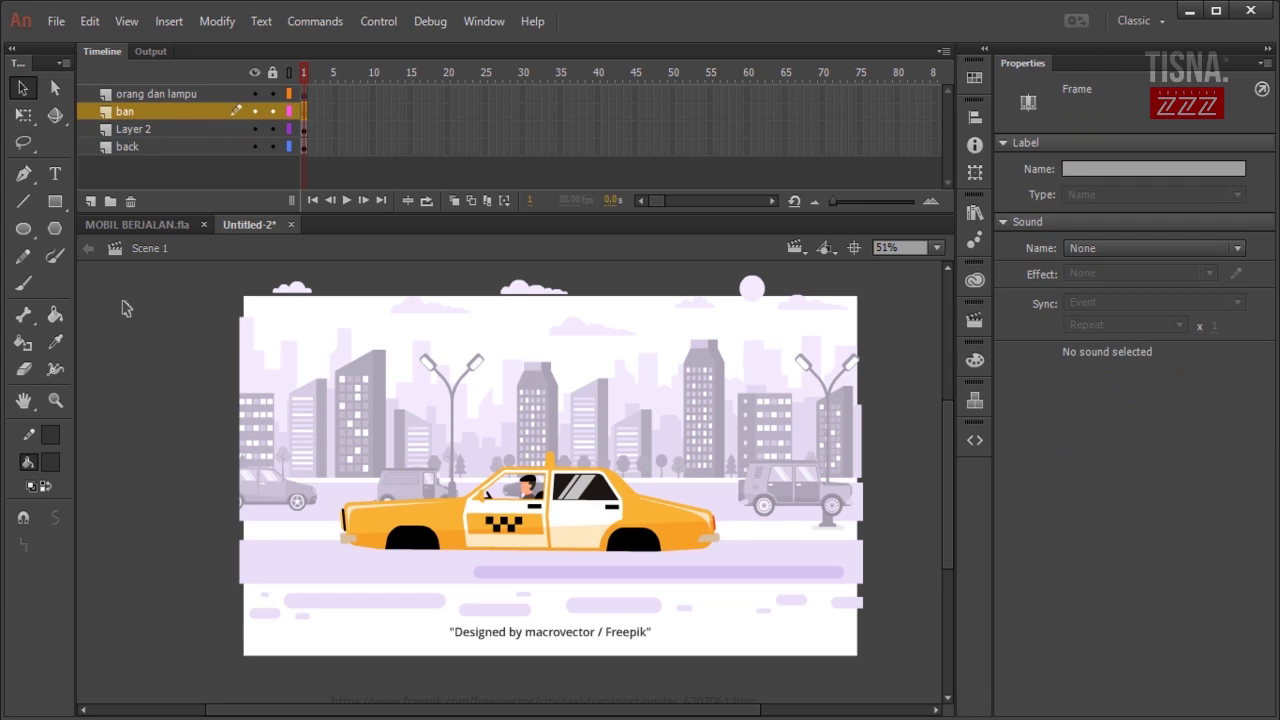
right_click(119, 322)
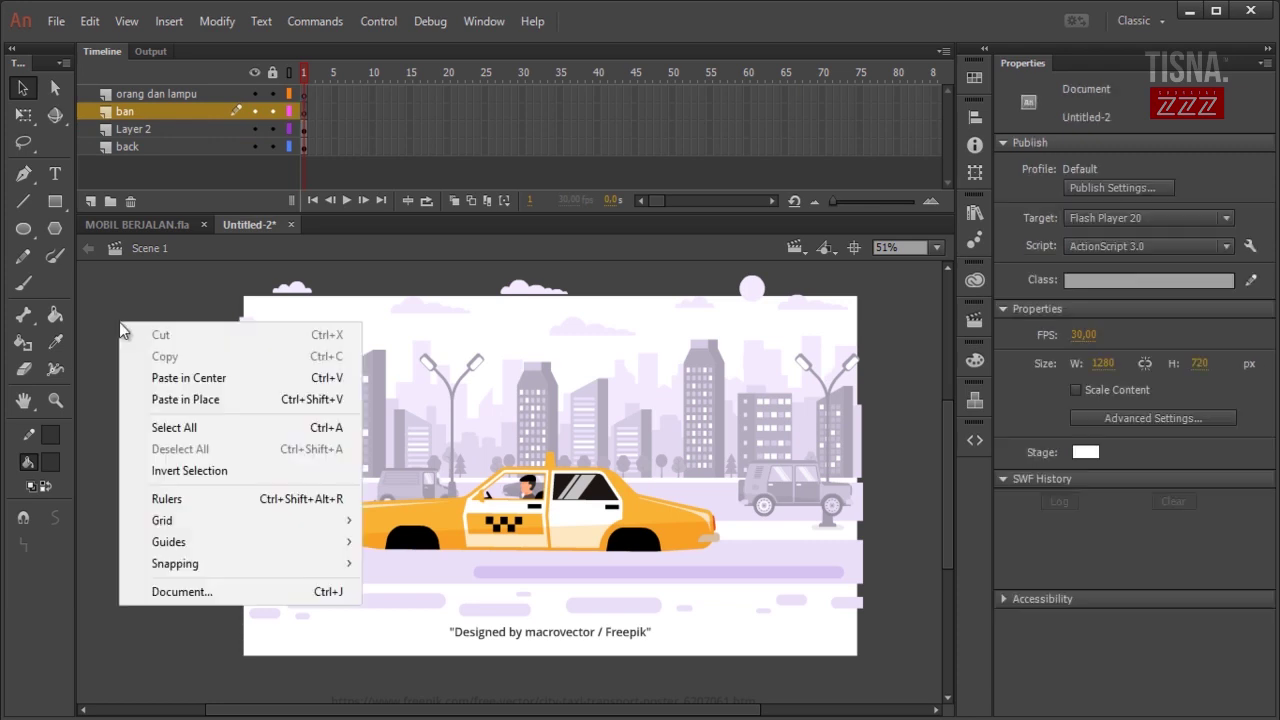
click(184, 399)
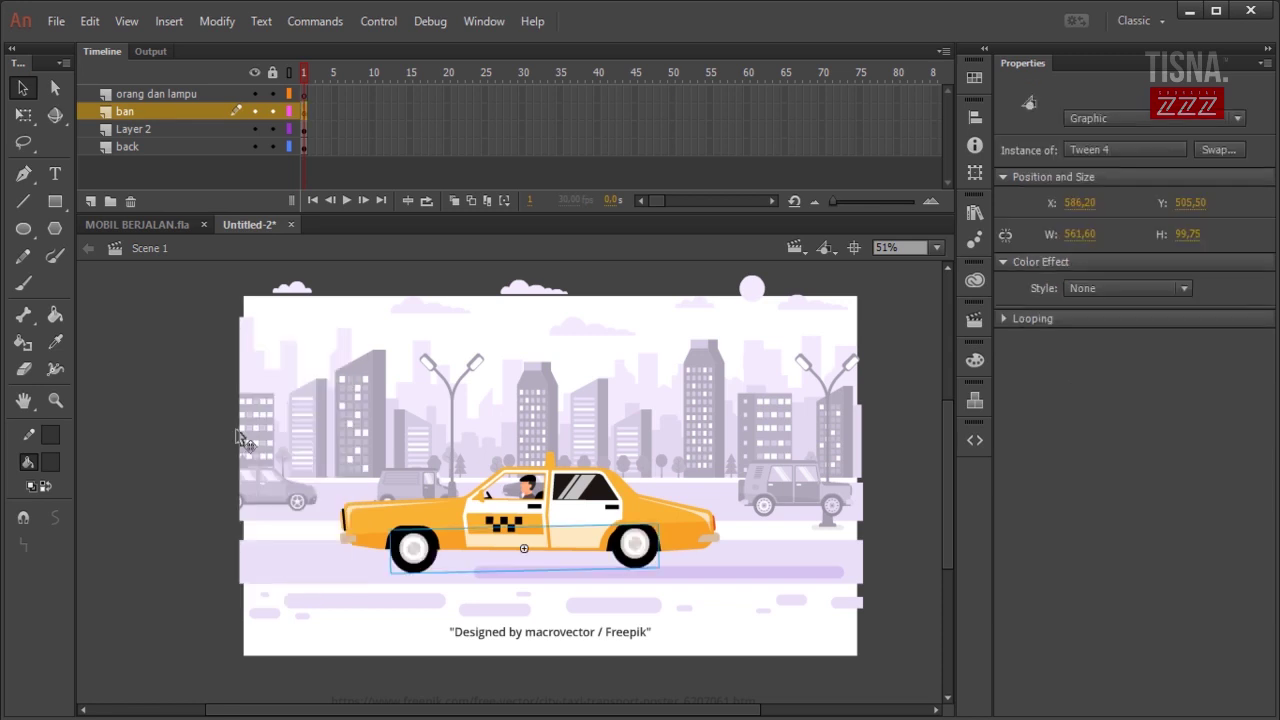
Rename Layer 2, which holds the taxi body, as mobil
click(137, 224)
click(242, 231)
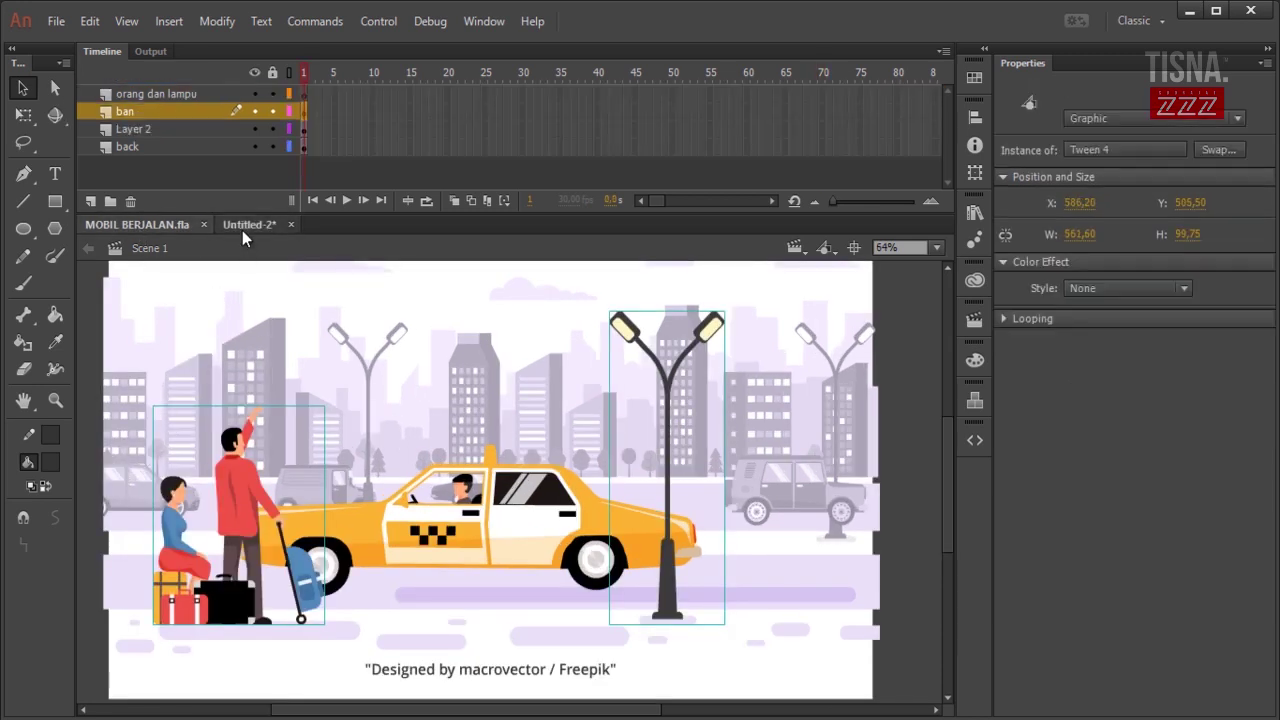
click(156, 132)
double_click(151, 131)
text(mobil)
key(Return)
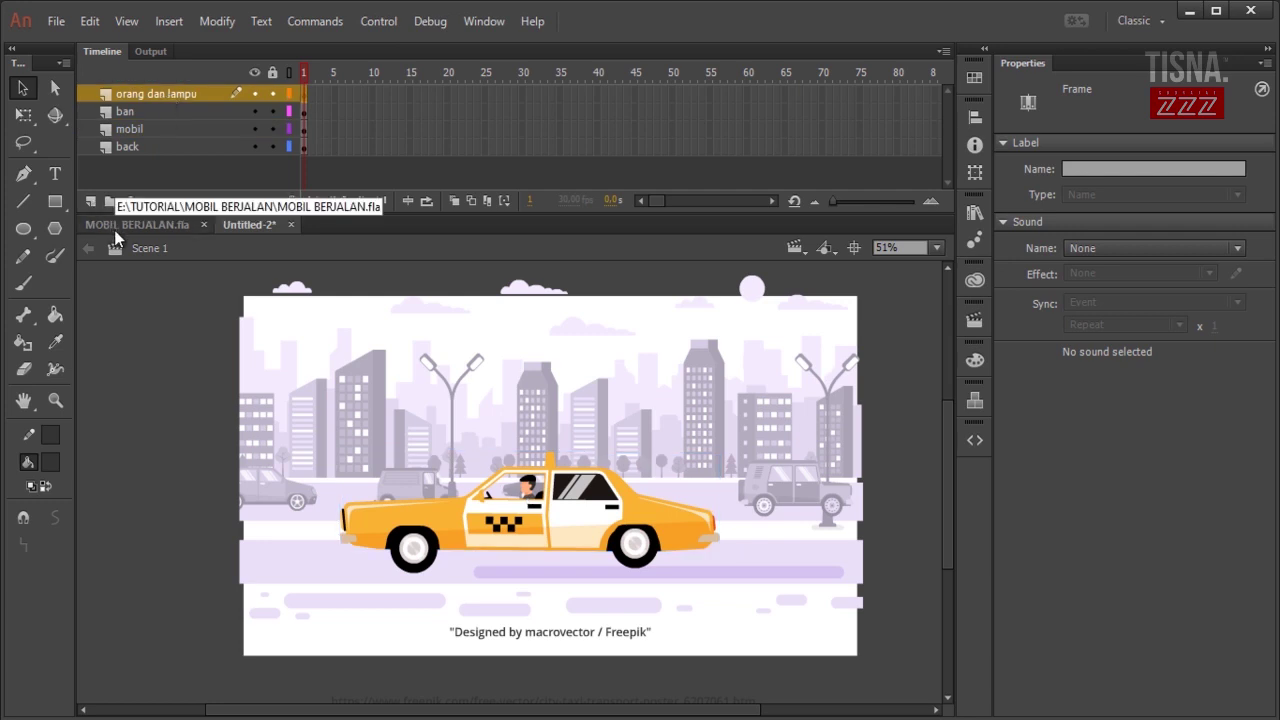
Hide the ban, mobil and back layers and show them again to check what each one contains
click(255, 113)
click(256, 127)
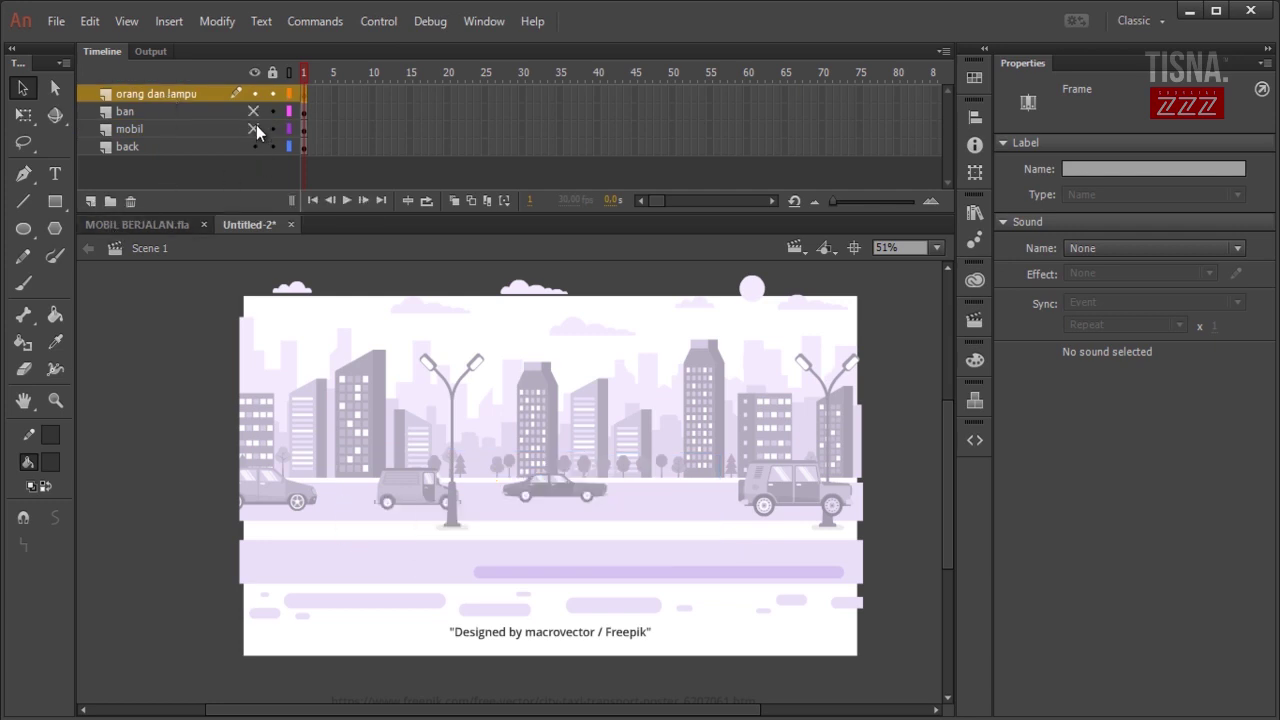
click(256, 141)
click(256, 141)
click(256, 128)
click(255, 111)
click(154, 160)
Copy the people and street lamp from MOBIL BERJALAN.fla and paste them in place on the new document's orang dan lampu layer
click(152, 220)
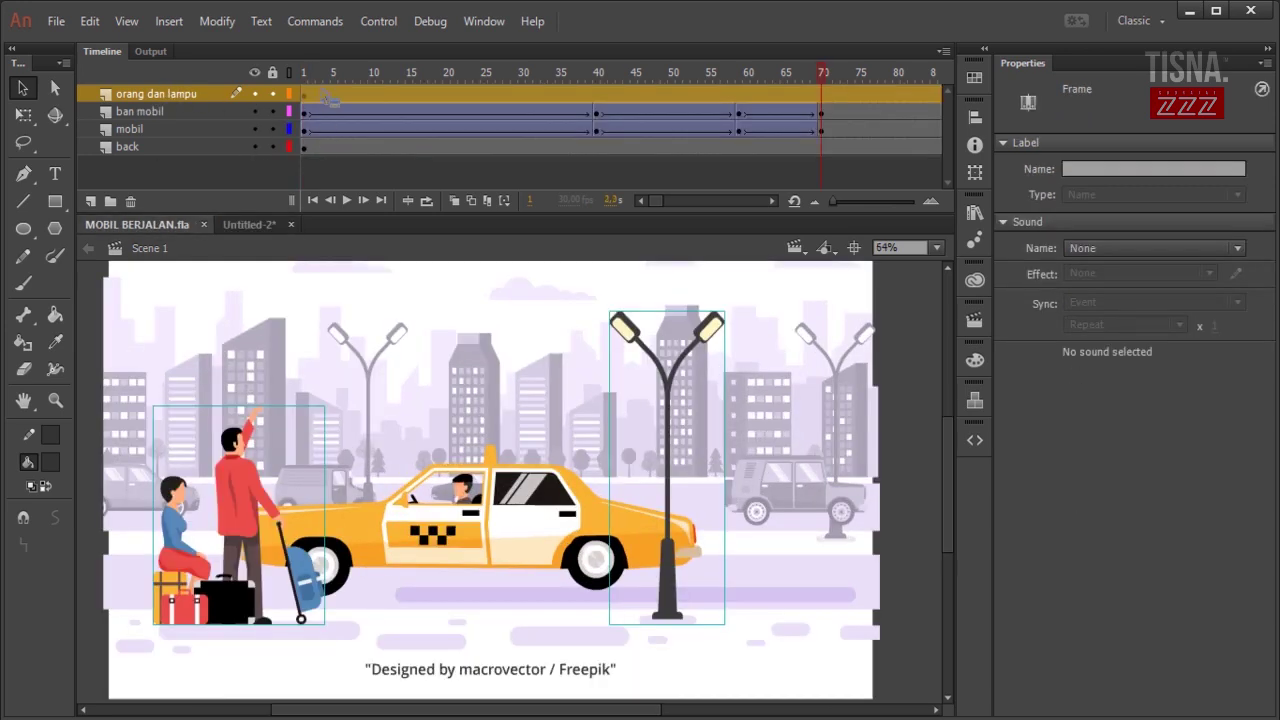
right_click(232, 482)
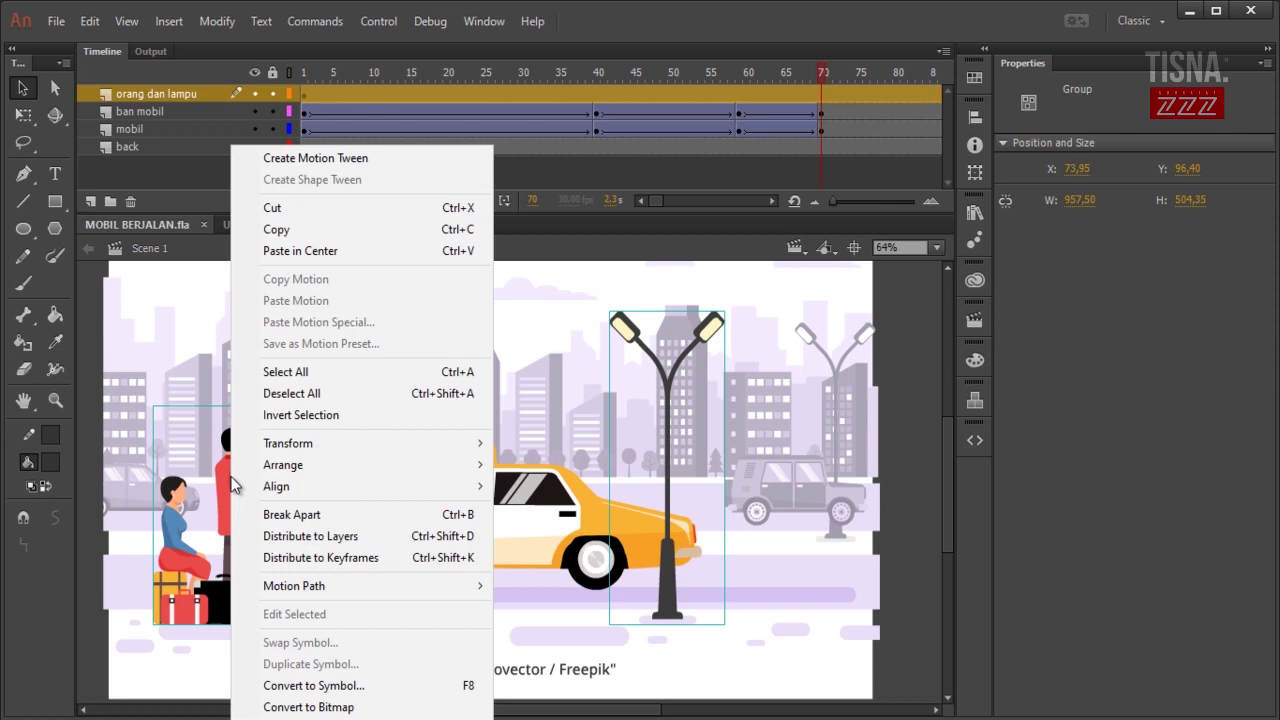
click(278, 230)
click(249, 224)
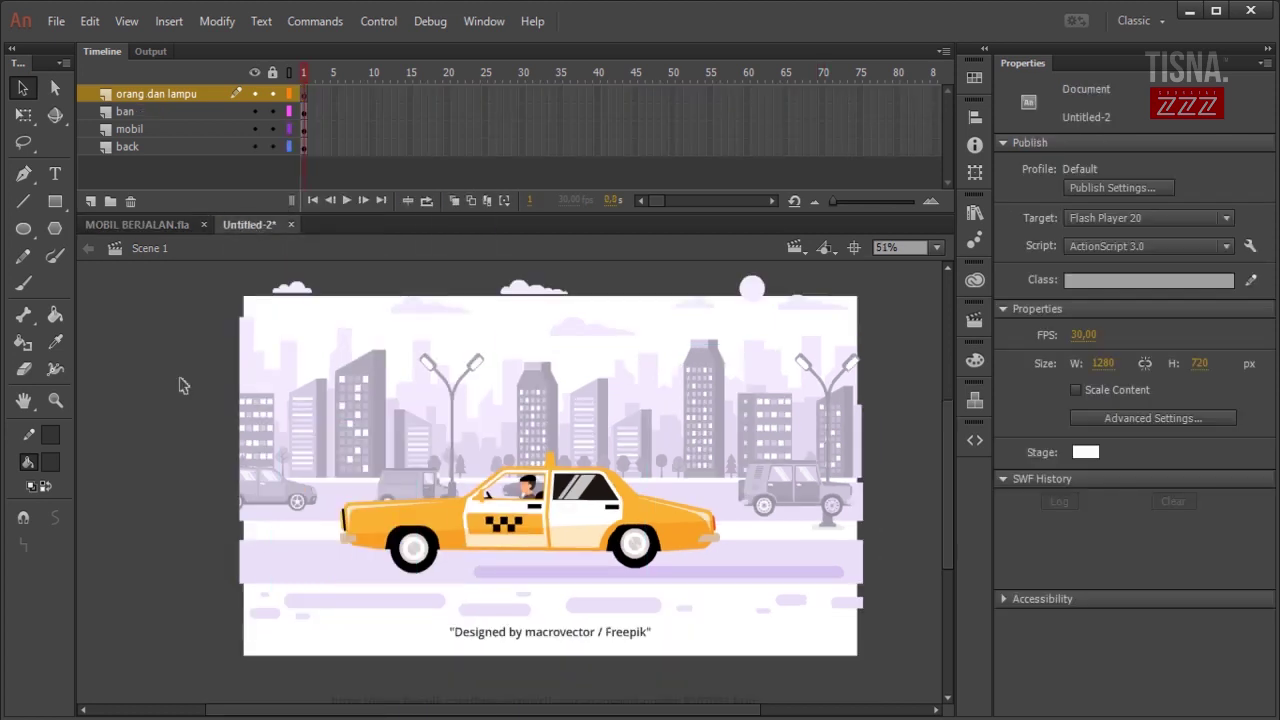
right_click(130, 360)
click(185, 440)
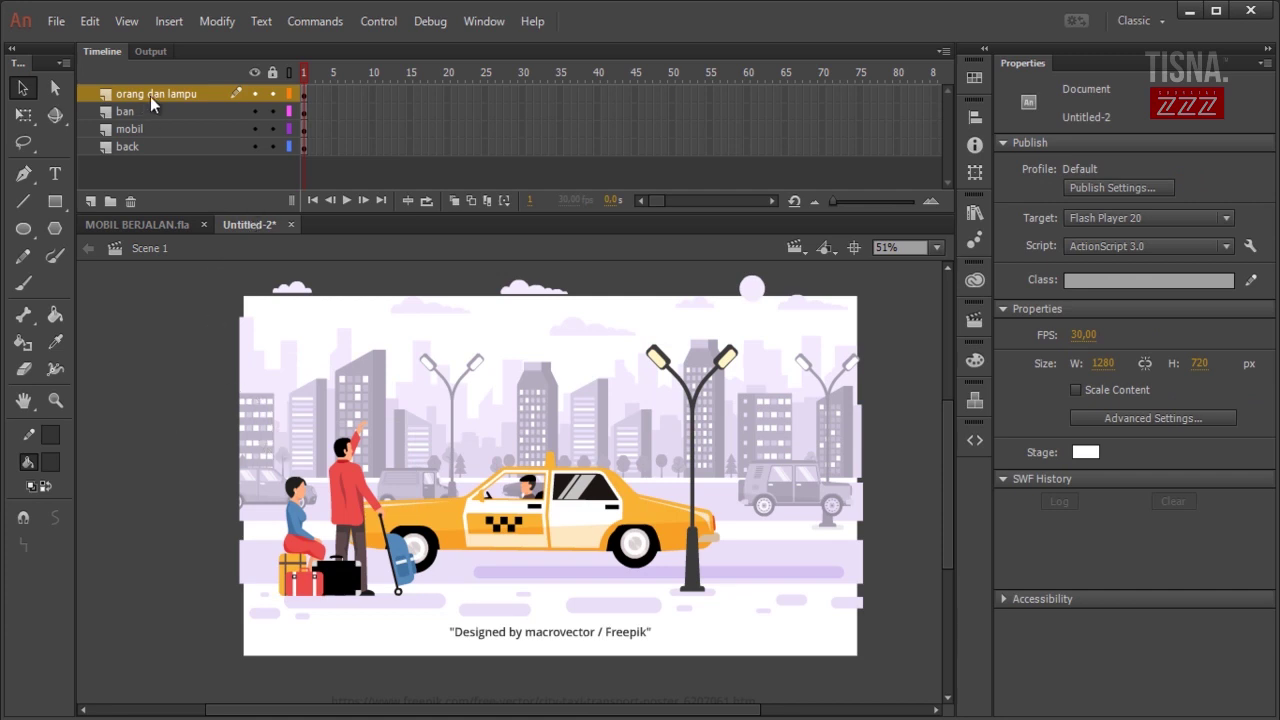
Check the artwork on each of the four layers by selecting them in turn, and lock the back layer
mouse_move(150, 96)
mouse_down()
mouse_move(145, 146)
mouse_move(141, 84)
mouse_up()
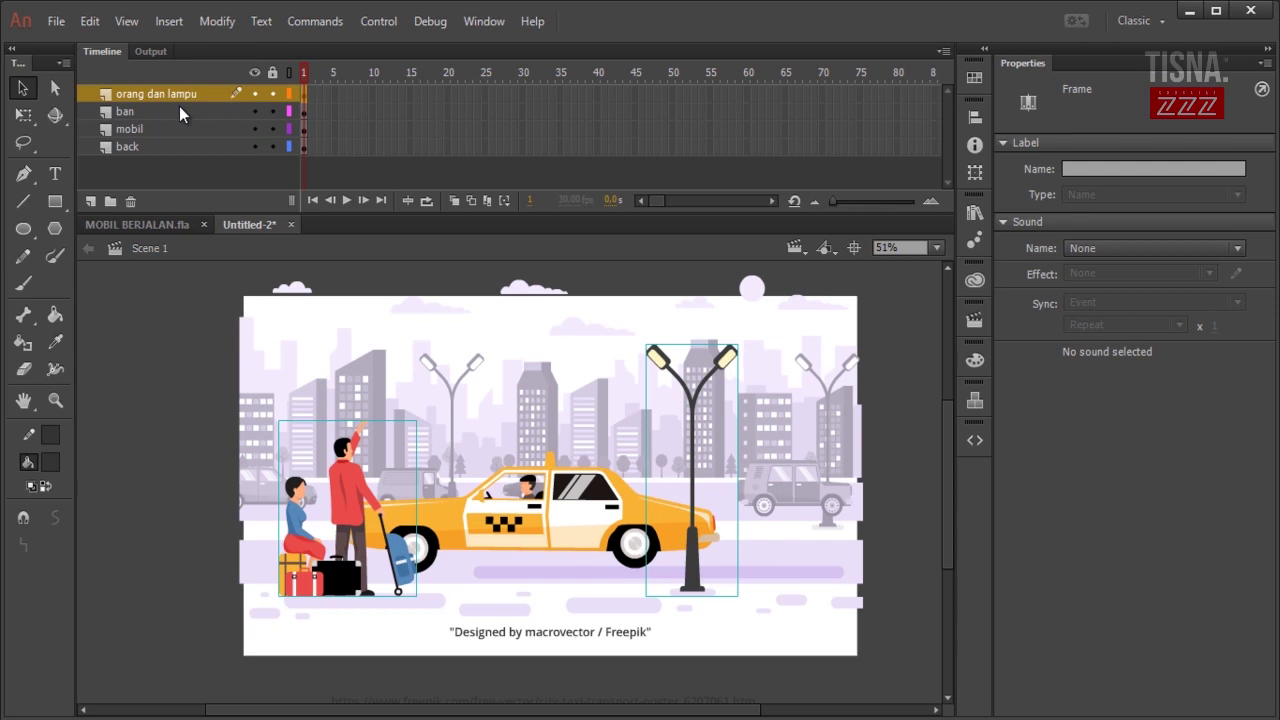
click(168, 111)
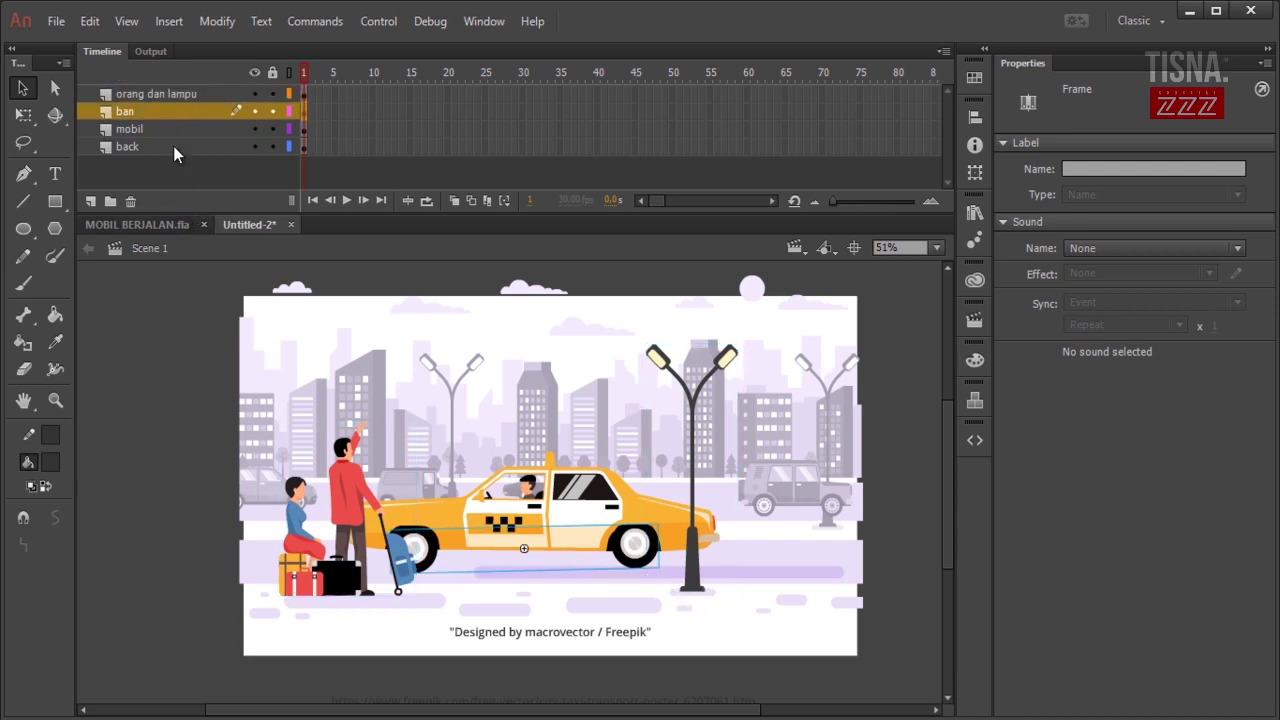
click(165, 129)
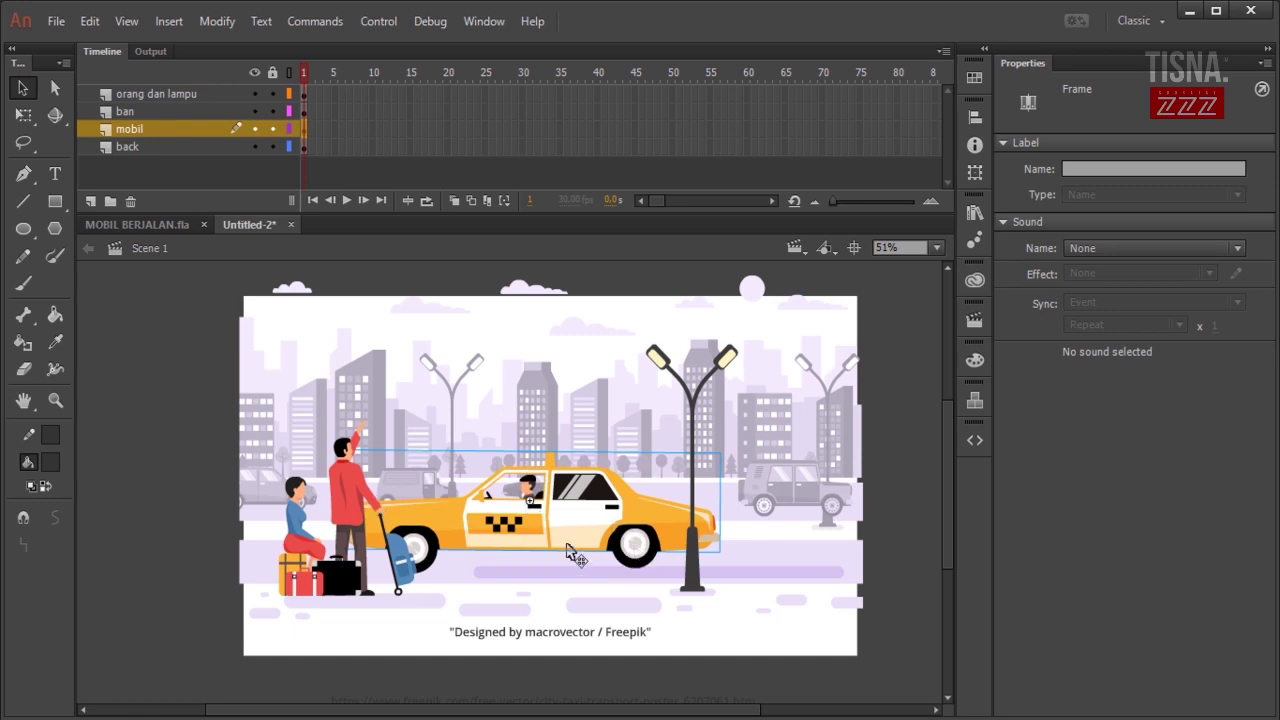
click(189, 150)
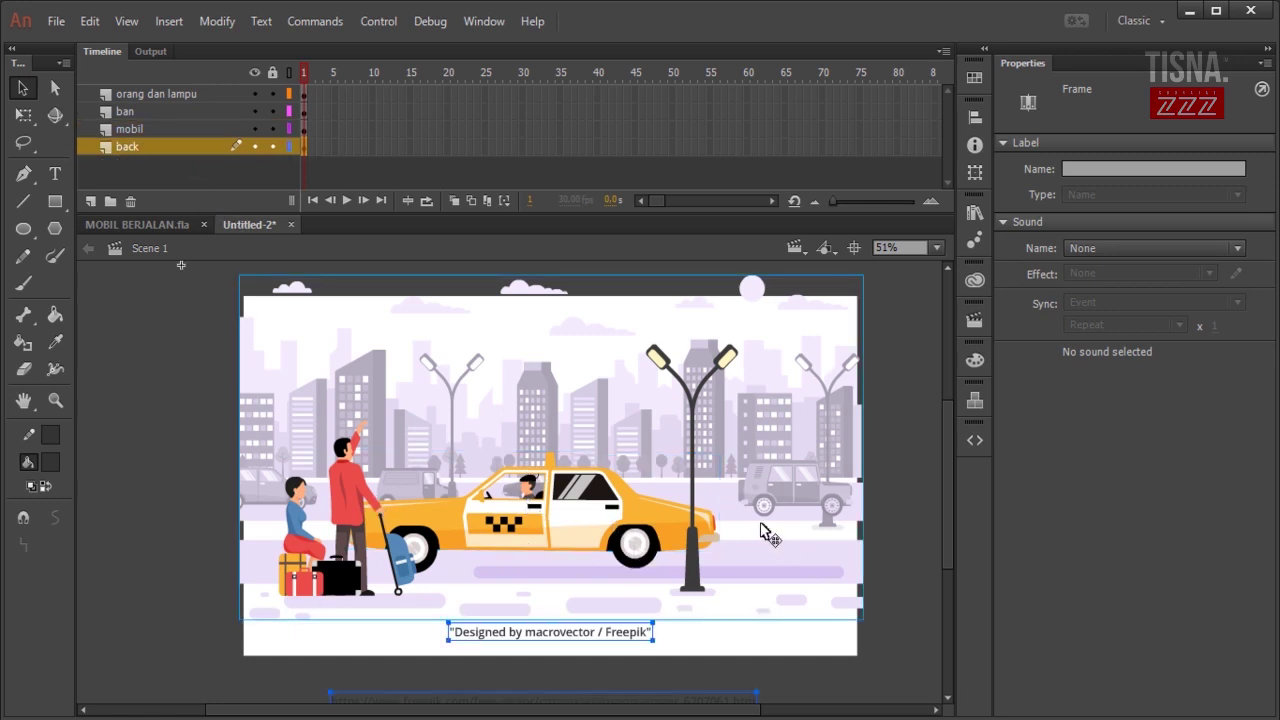
click(858, 695)
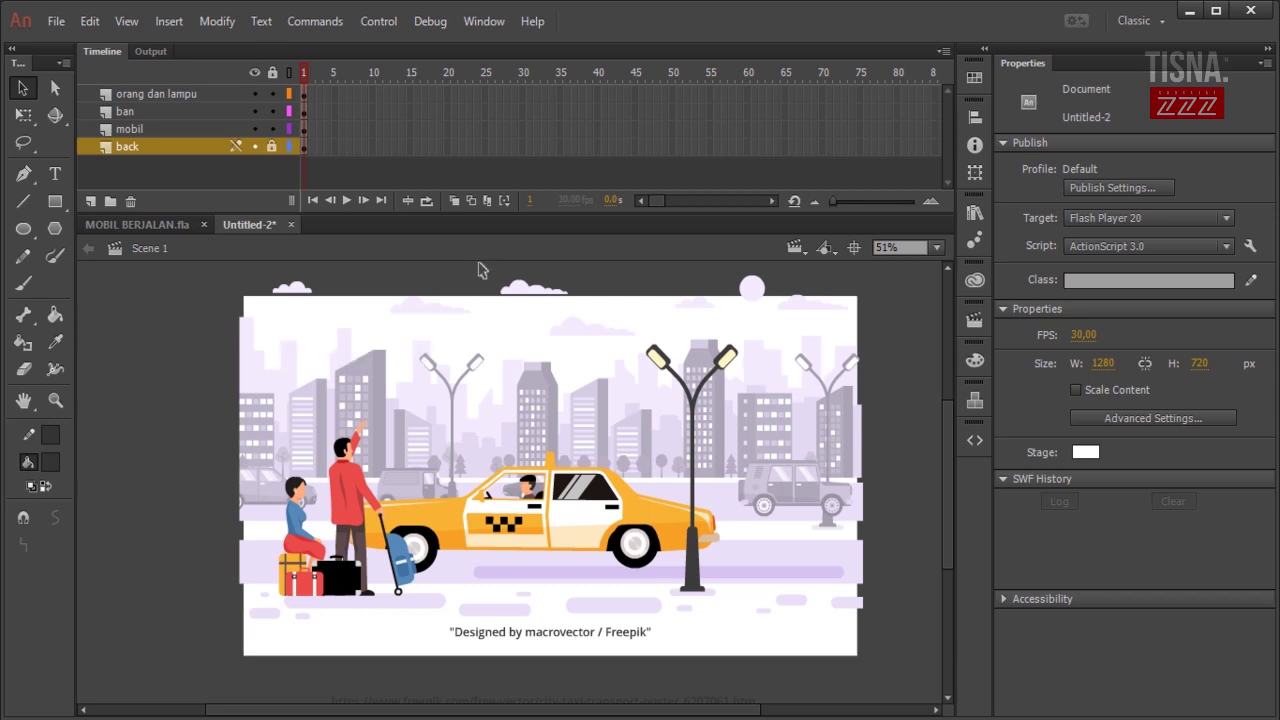
Examine frame 1 of the ban and mobil layers and compare them with the tweened layers in MOBIL BERJALAN.fla
click(305, 113)
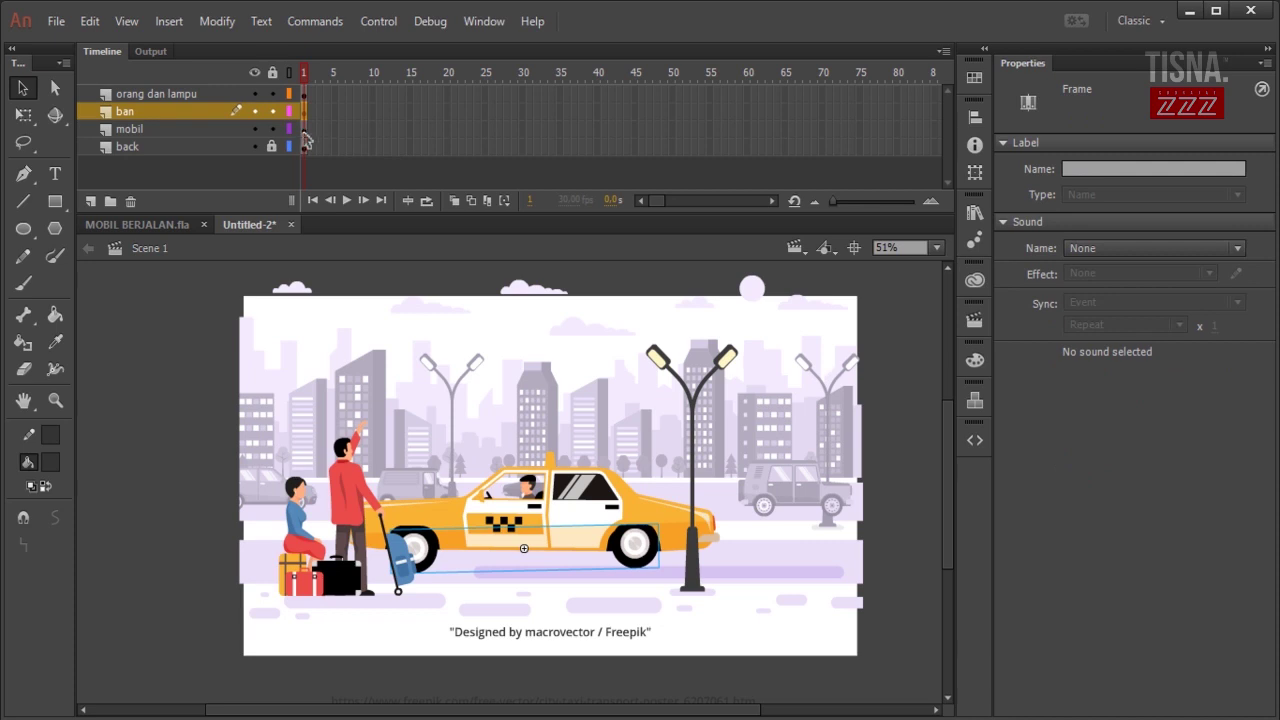
click(304, 130)
click(305, 114)
click(305, 129)
click(305, 112)
click(305, 130)
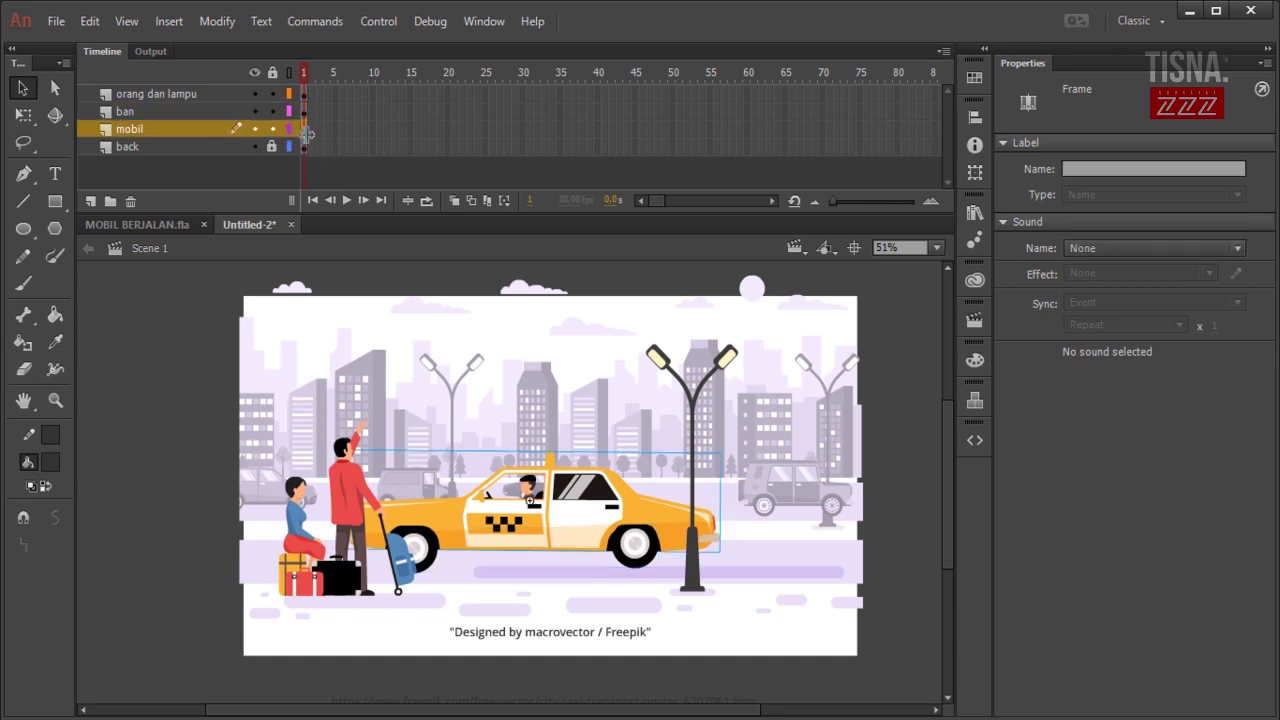
click(155, 225)
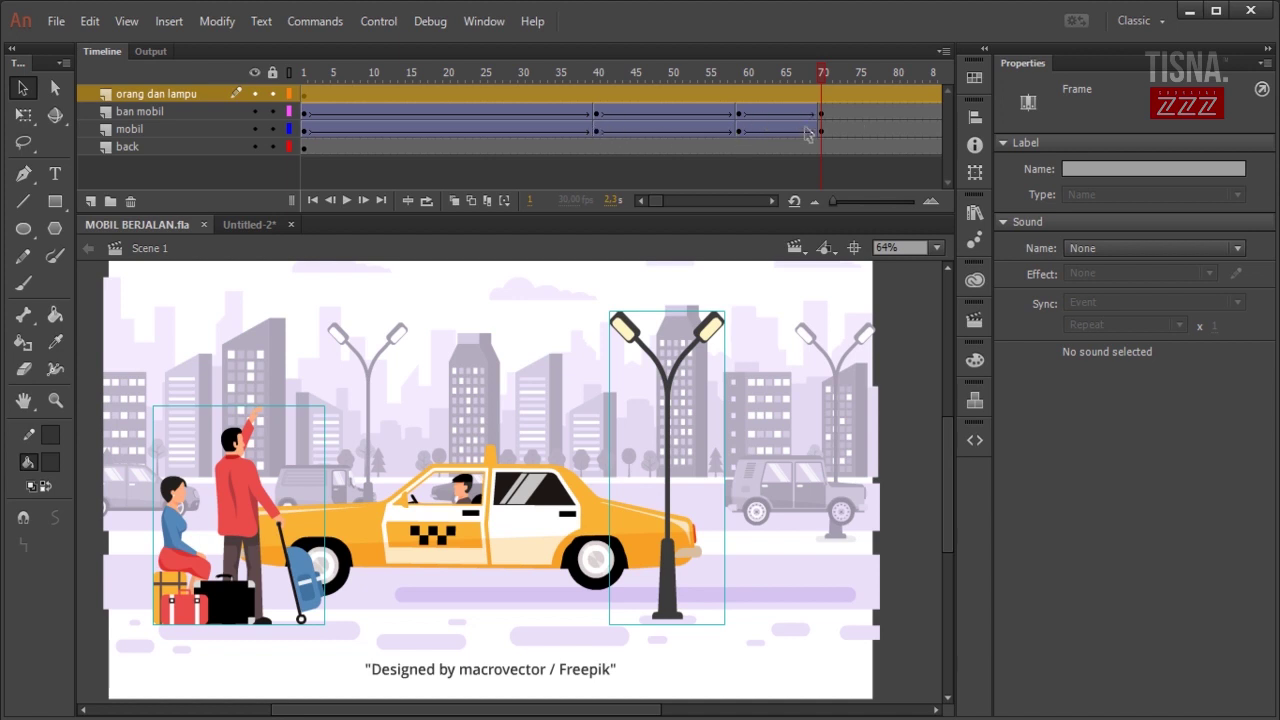
click(245, 237)
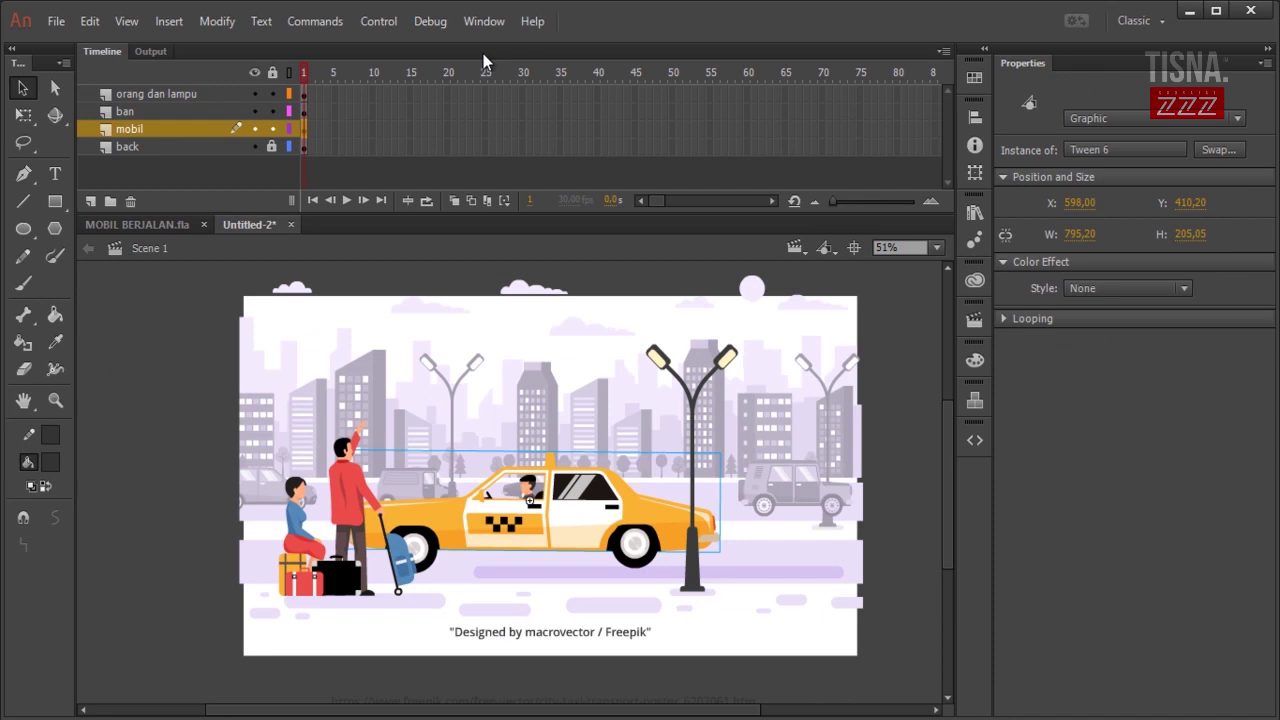
Insert keyframes at frame 40 on the ban and mobil layers
click(304, 111)
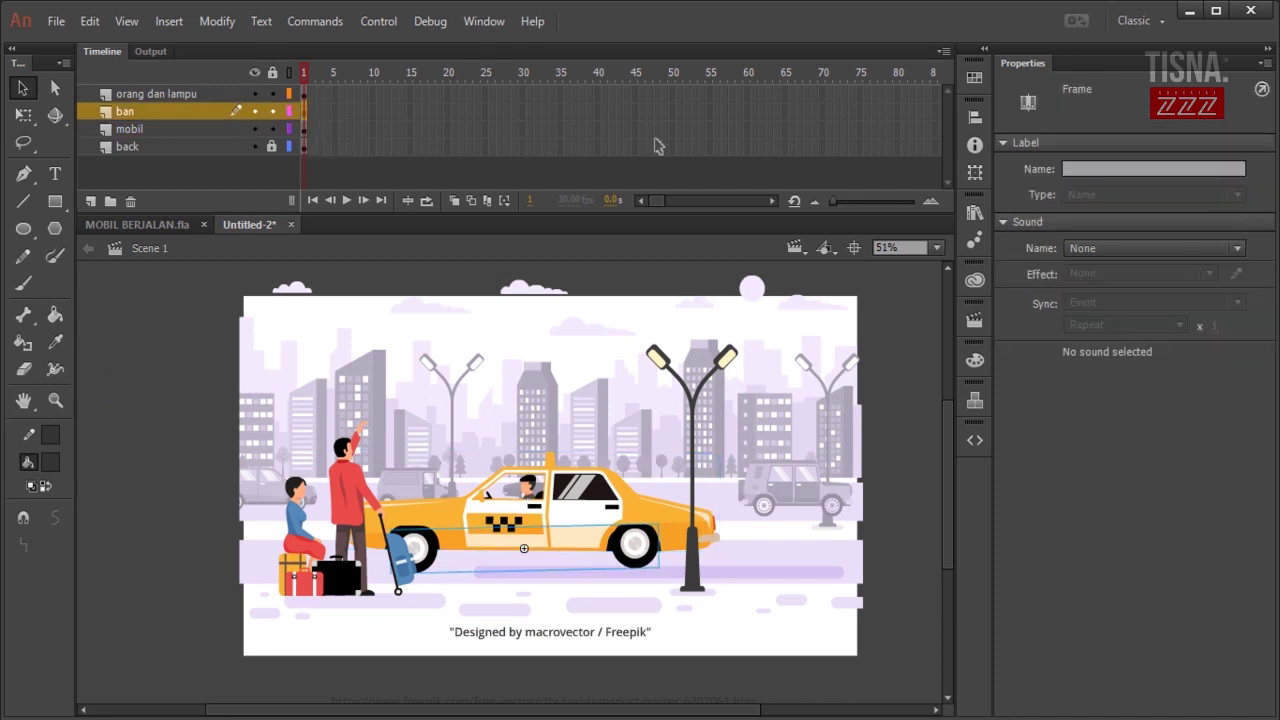
drag(596, 116, 597, 126)
right_click(597, 126)
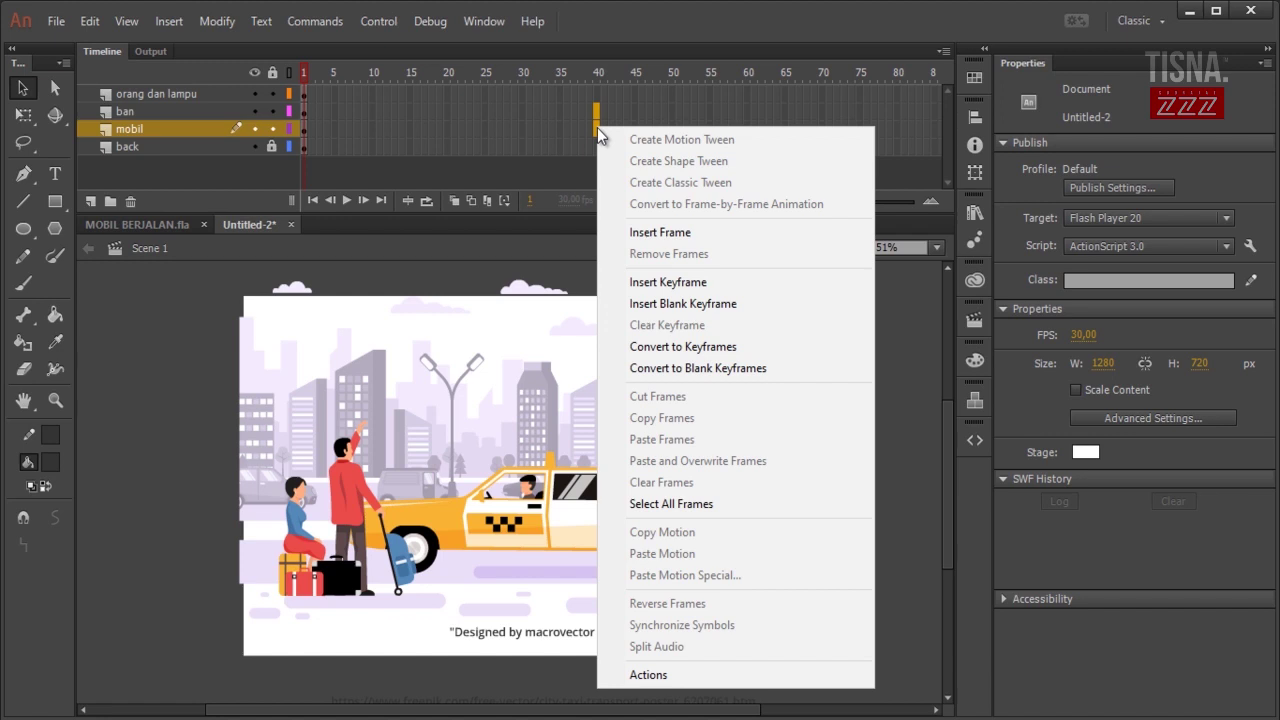
click(766, 288)
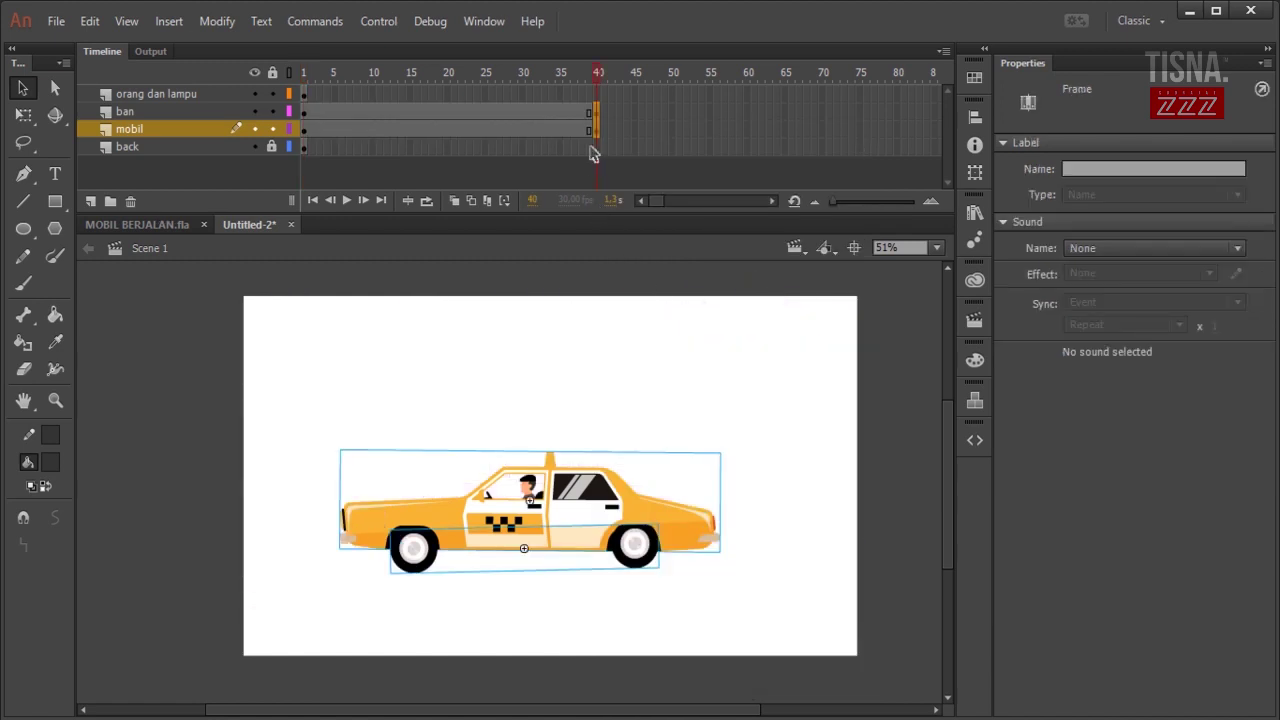
Check the keyframe spacing in MOBIL BERJALAN.fla and insert keyframes at frame 60 on the new document's ban and mobil layers
click(663, 146)
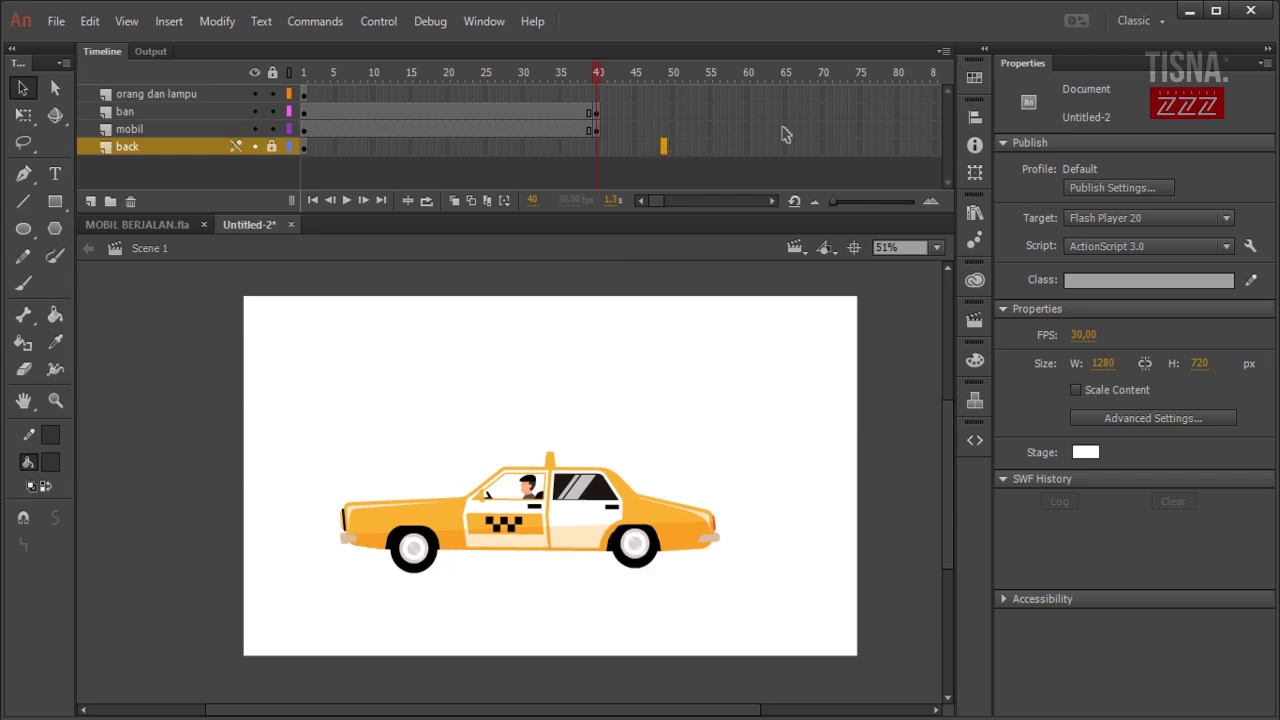
click(167, 224)
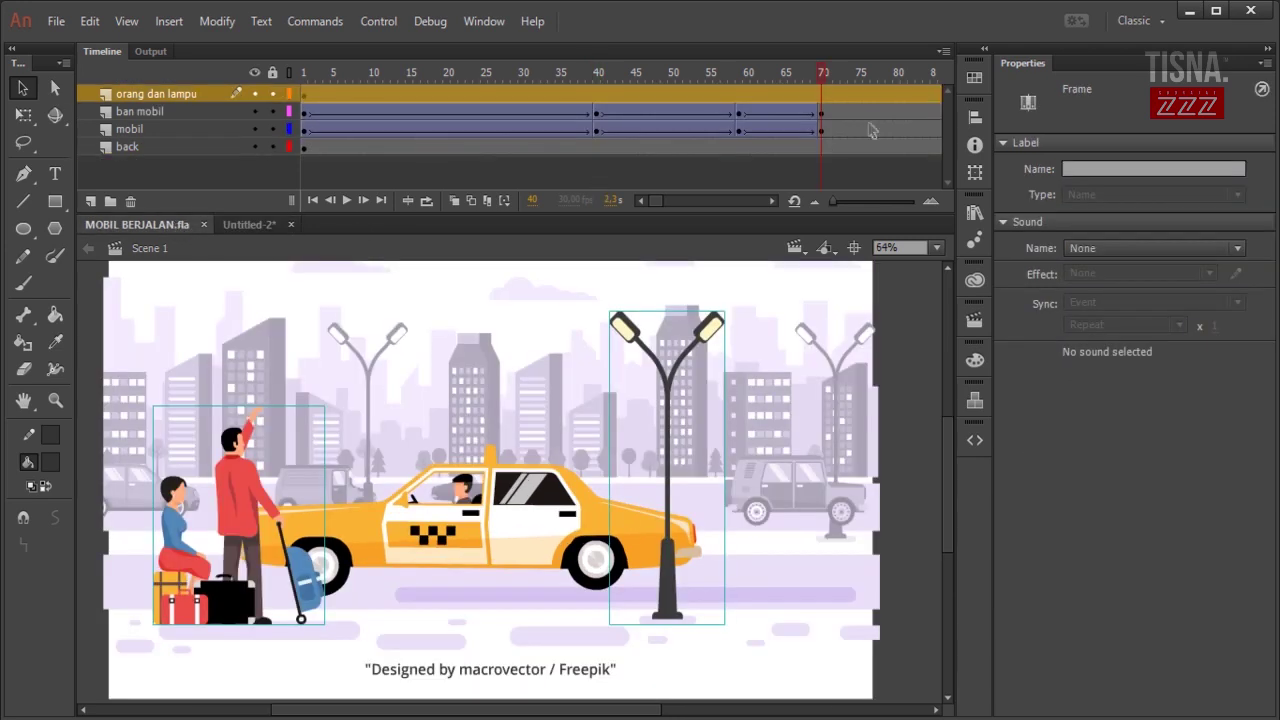
click(235, 225)
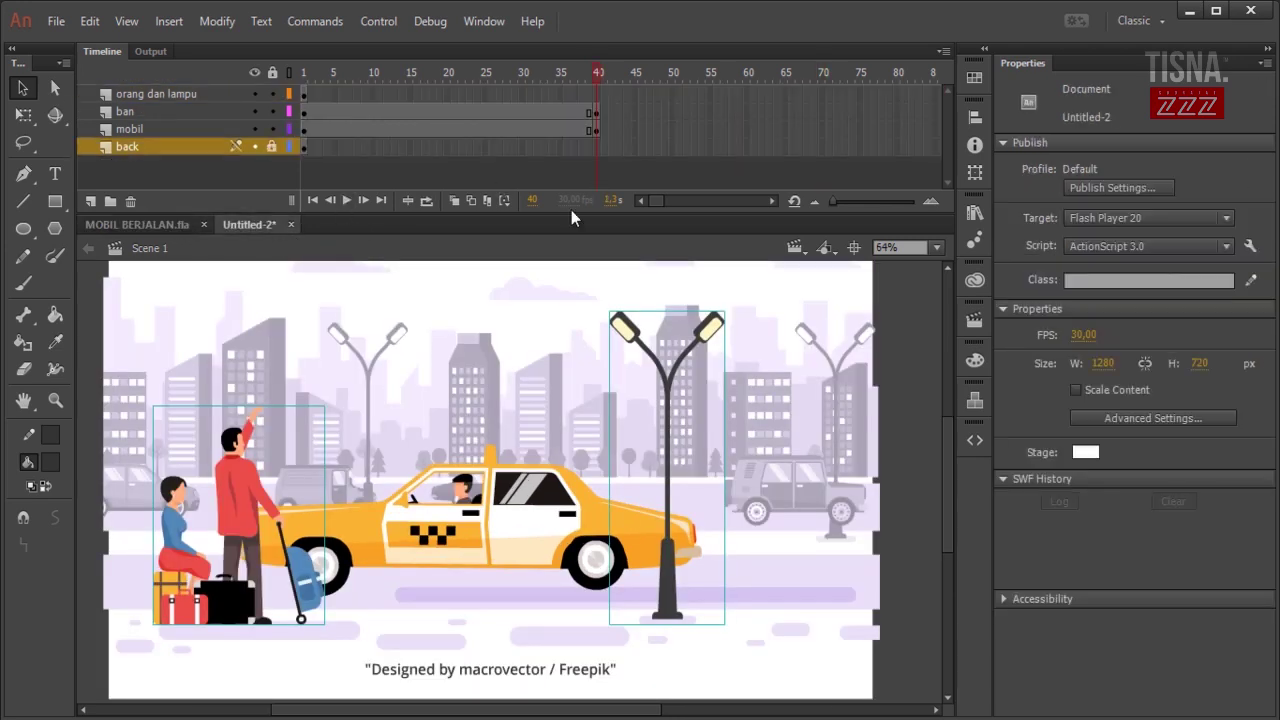
right_click(747, 117)
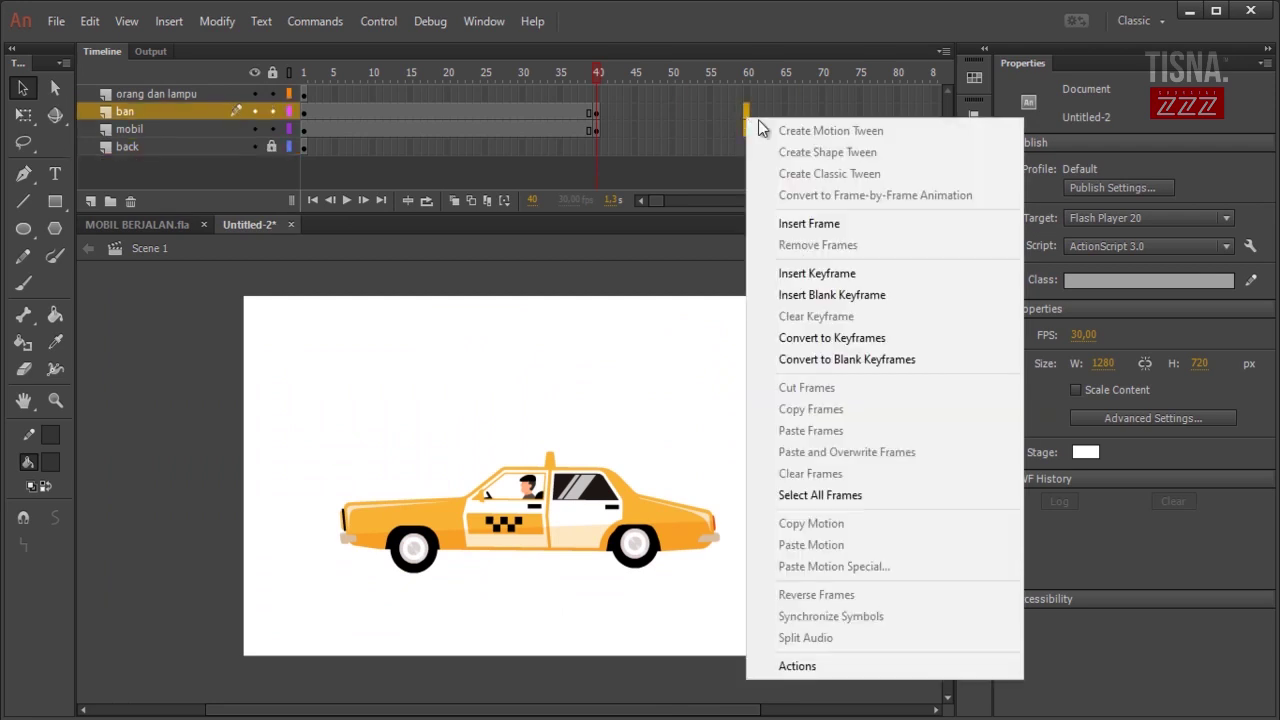
click(838, 273)
Insert keyframes at frame 70 on the ban and mobil layers and compare the timing with MOBIL BERJALAN.fla
click(821, 114)
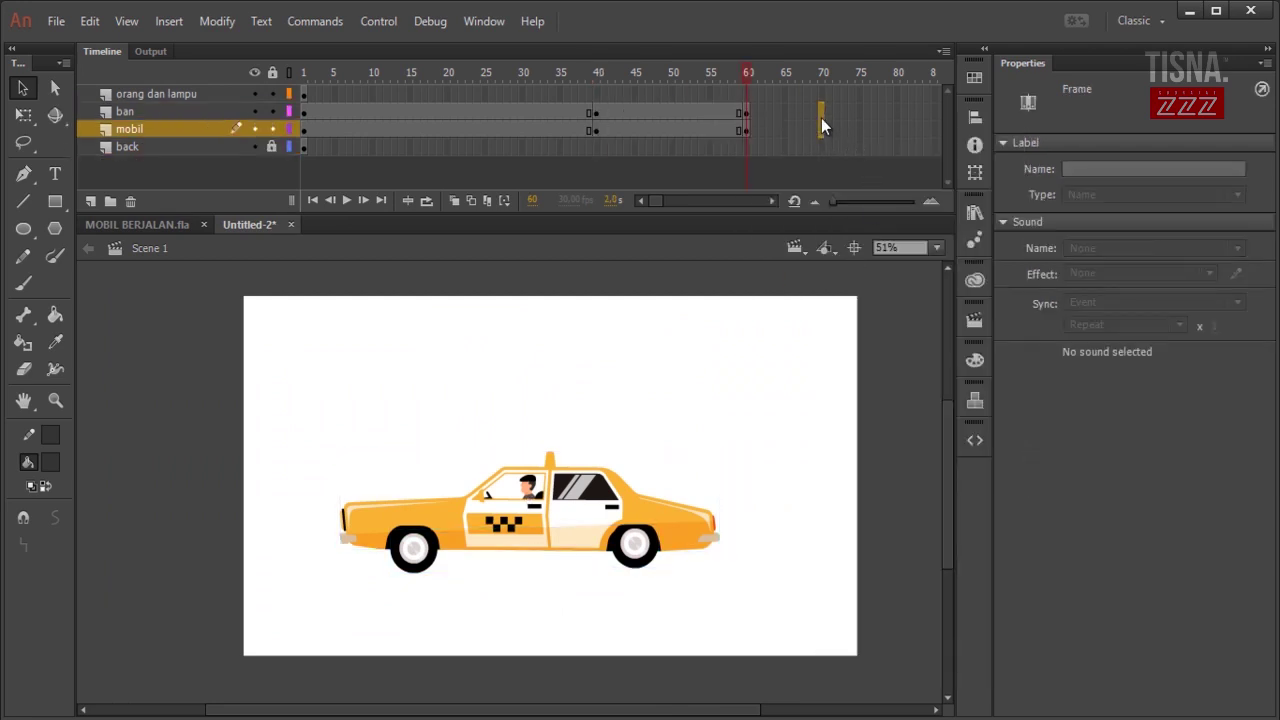
right_click(821, 116)
click(905, 269)
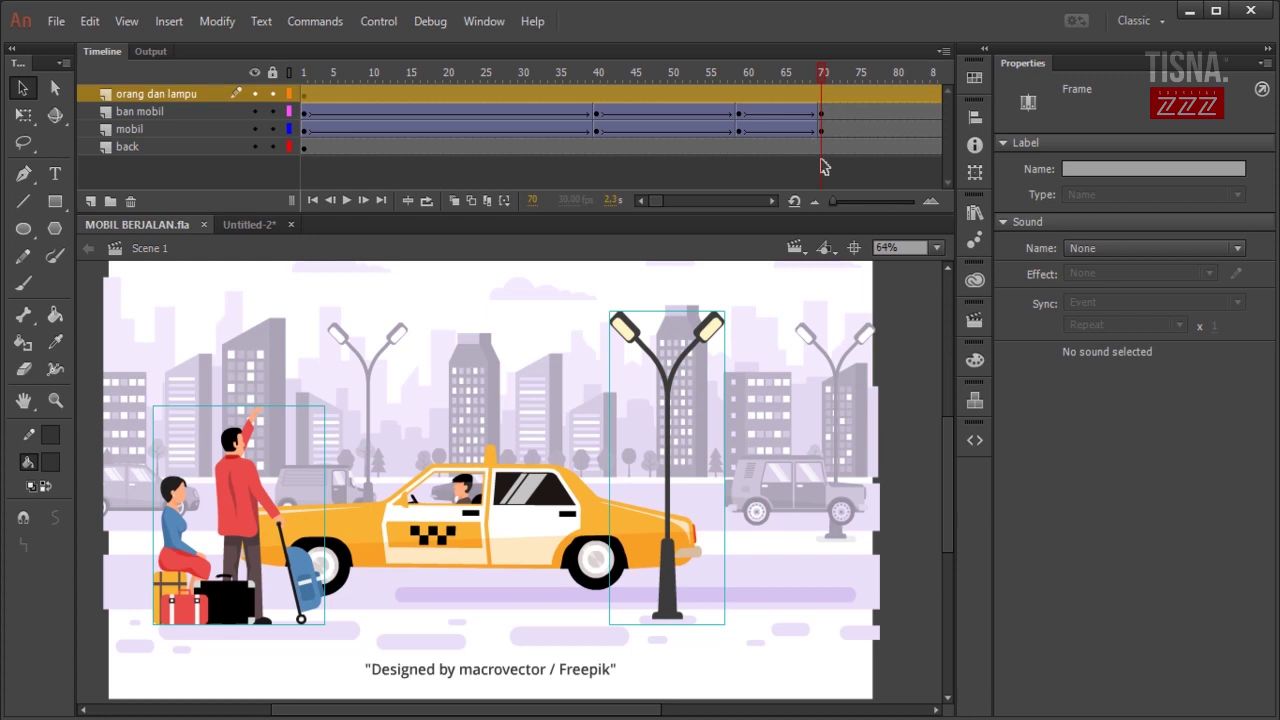
click(245, 225)
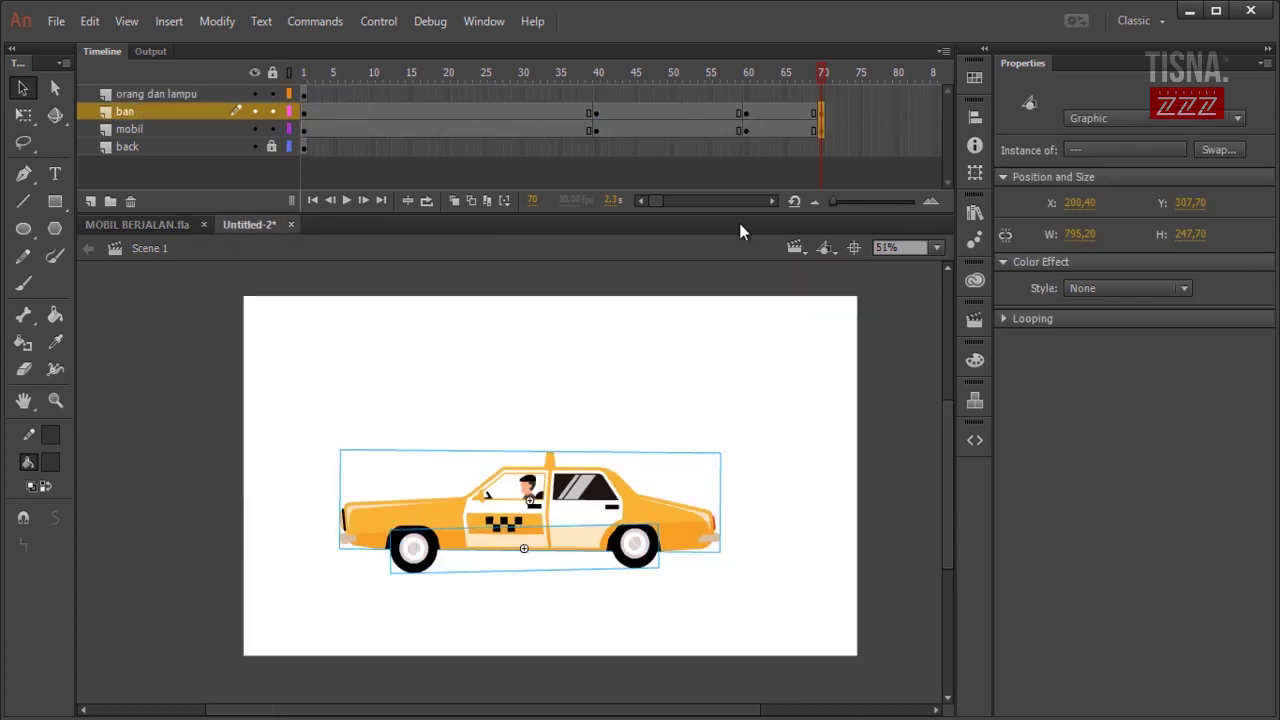
click(886, 337)
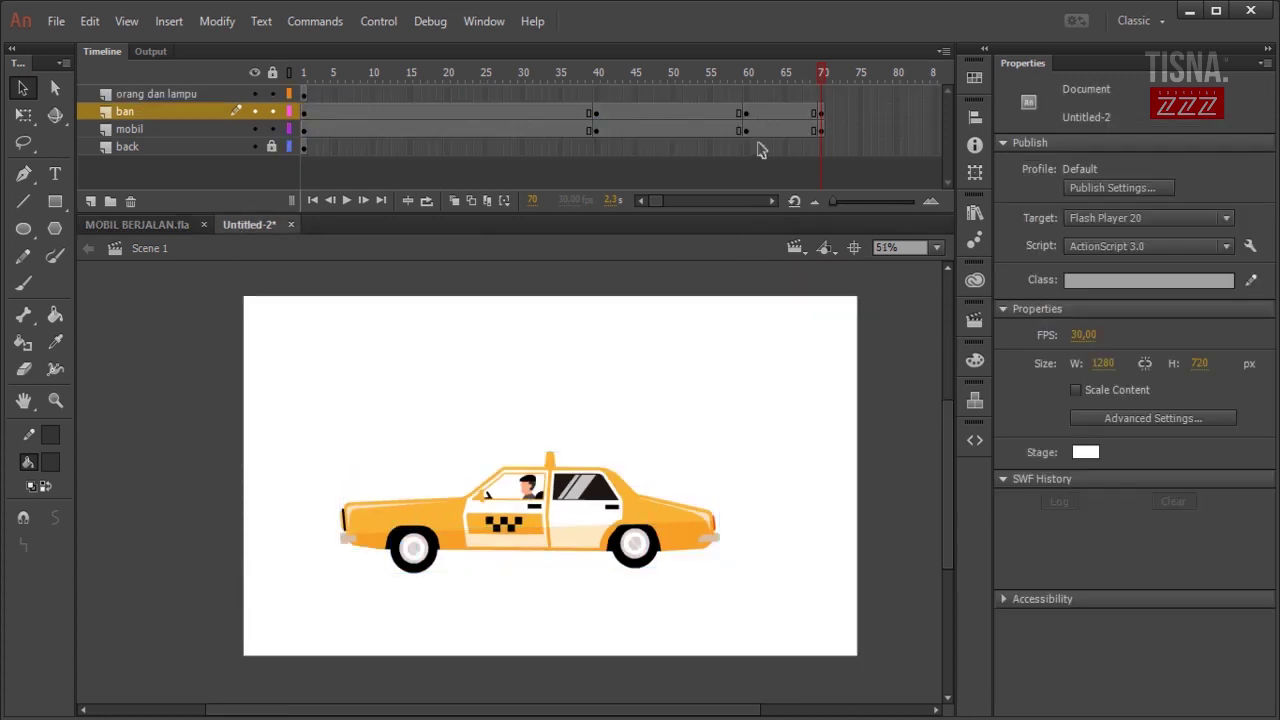
Create classic tweens between all the keyframes on the ban and mobil layers
drag(772, 140, 531, 114)
right_click(532, 122)
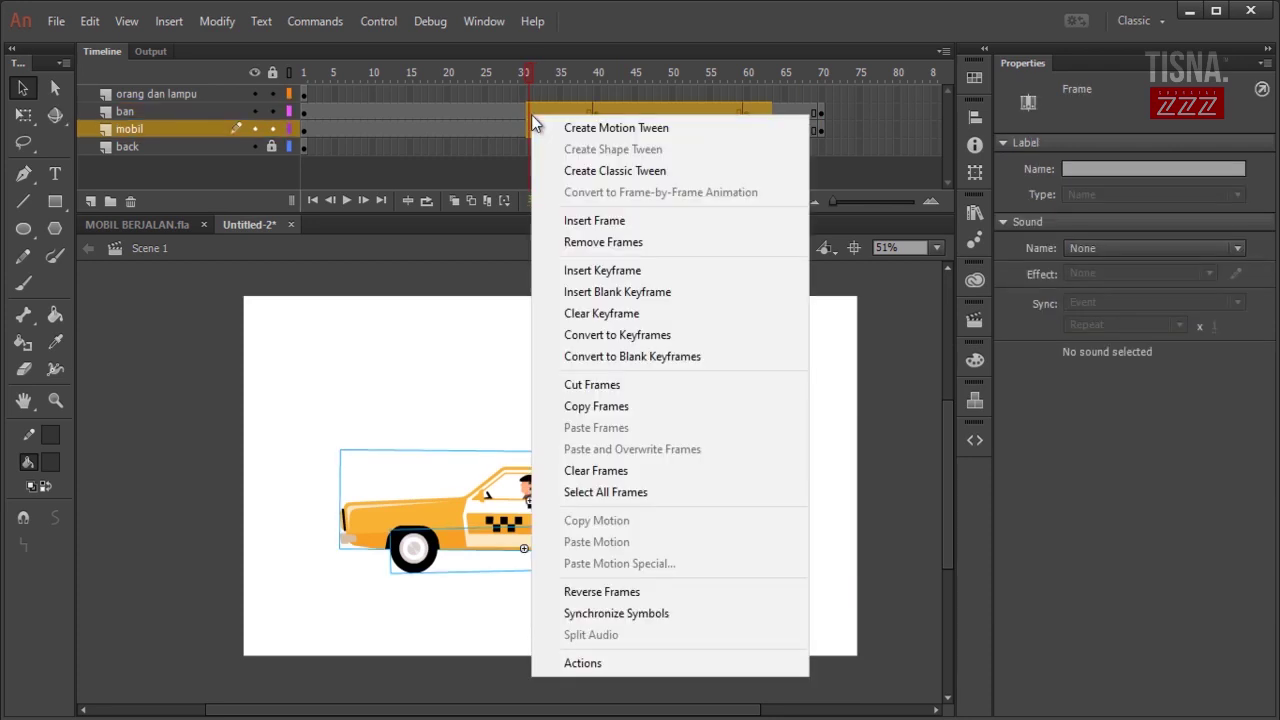
click(590, 171)
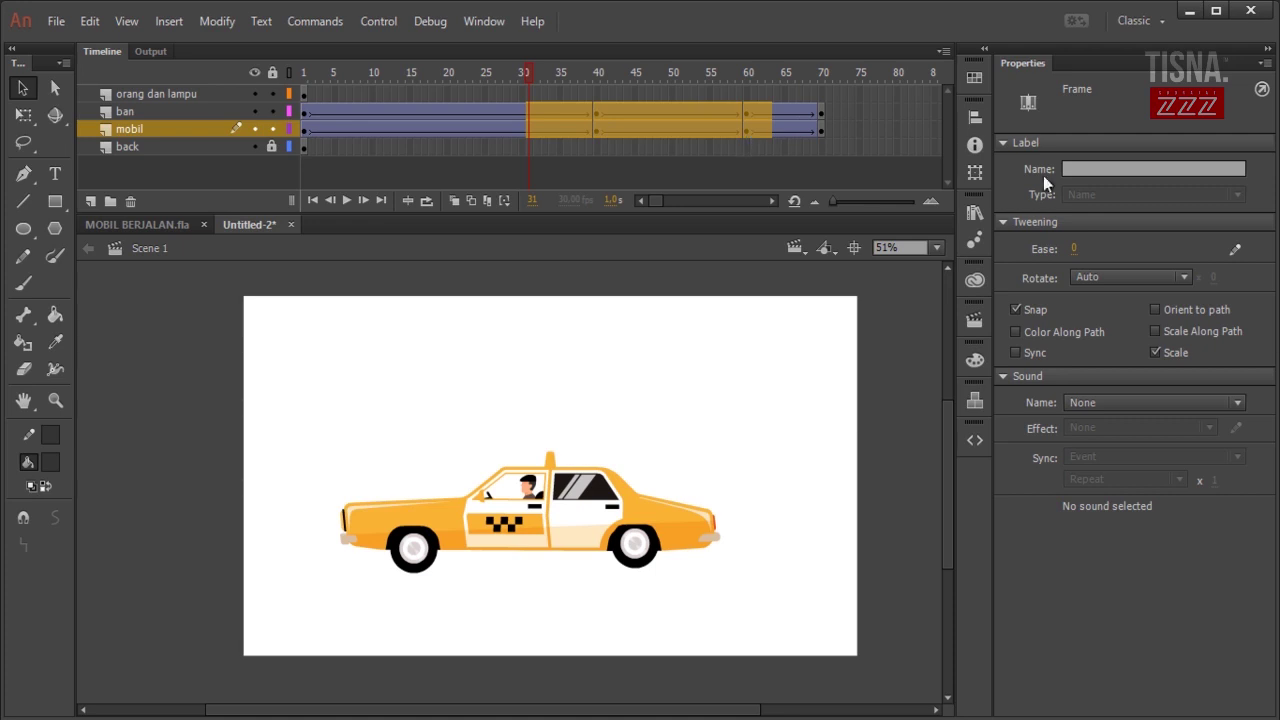
Set the ease of the selected ban and mobil tweens to 100
click(1074, 249)
text(100)
key(Return)
click(846, 160)
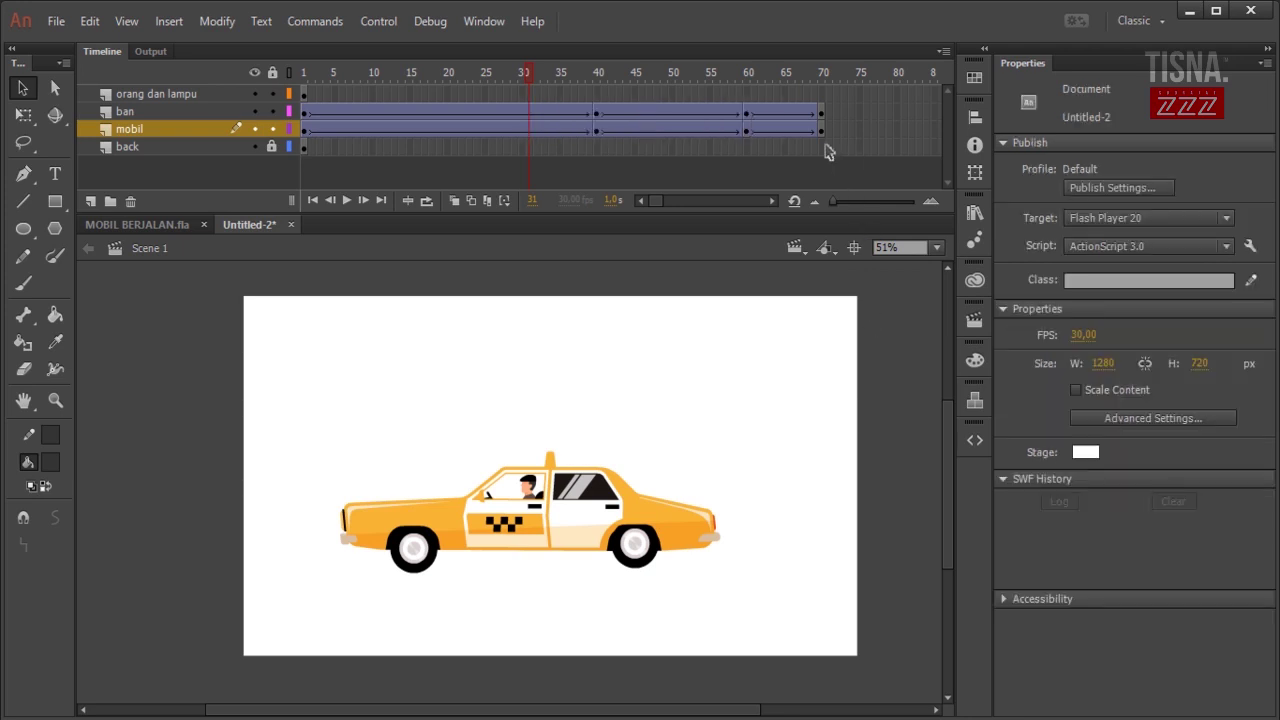
Extend the back and orang dan lampu layers to frame 70 by inserting frames
right_click(822, 147)
click(886, 250)
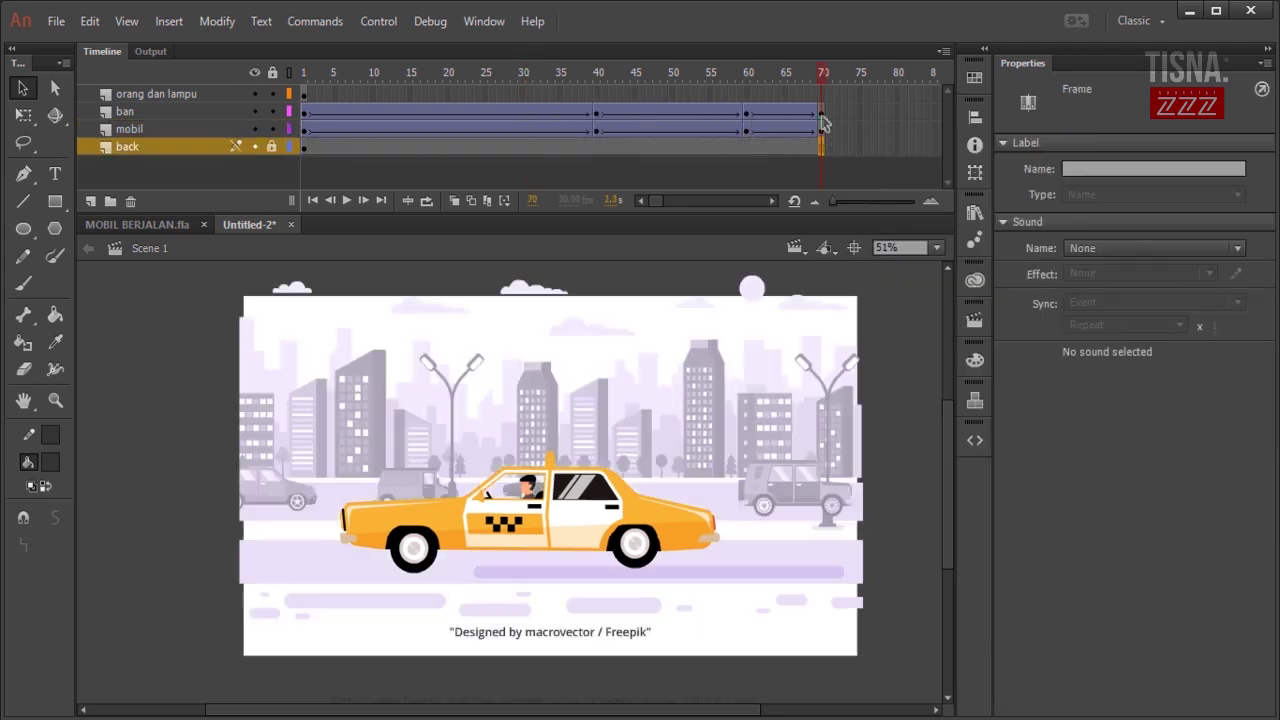
right_click(822, 94)
click(899, 202)
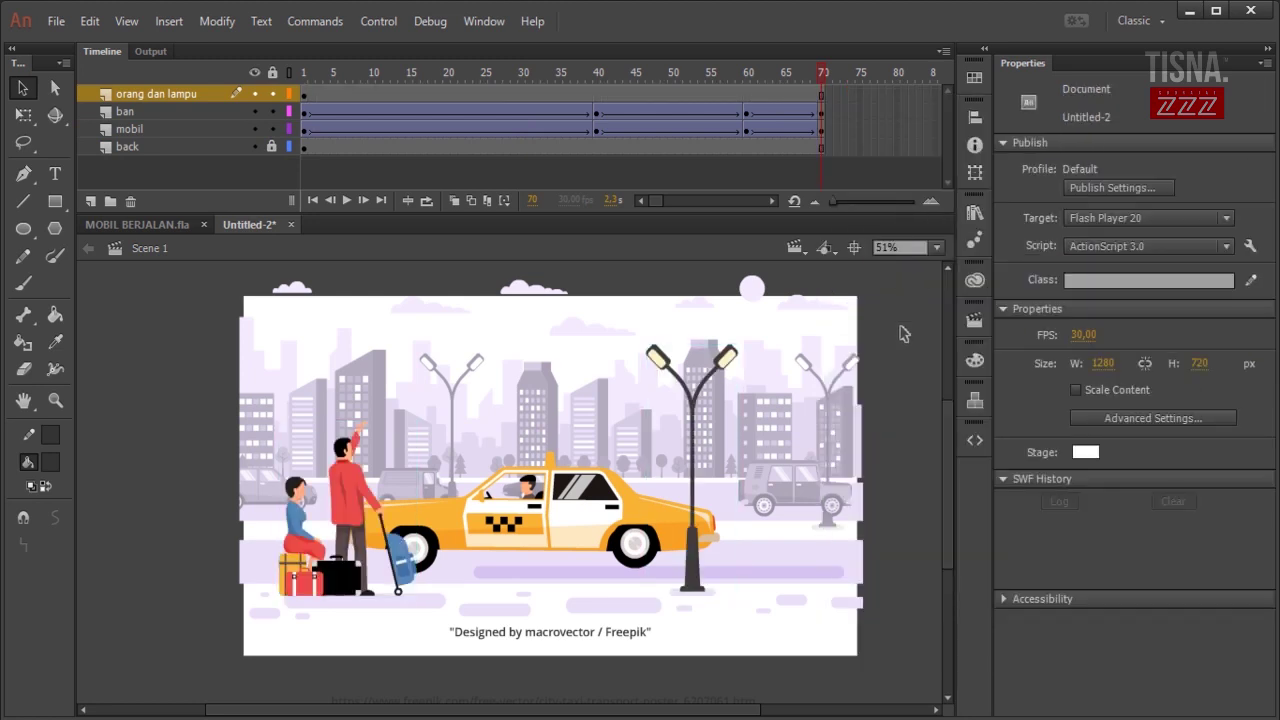
Move the taxi's body and wheels together at frame 1 horizontally to just outside the stage's right edge
click(305, 111)
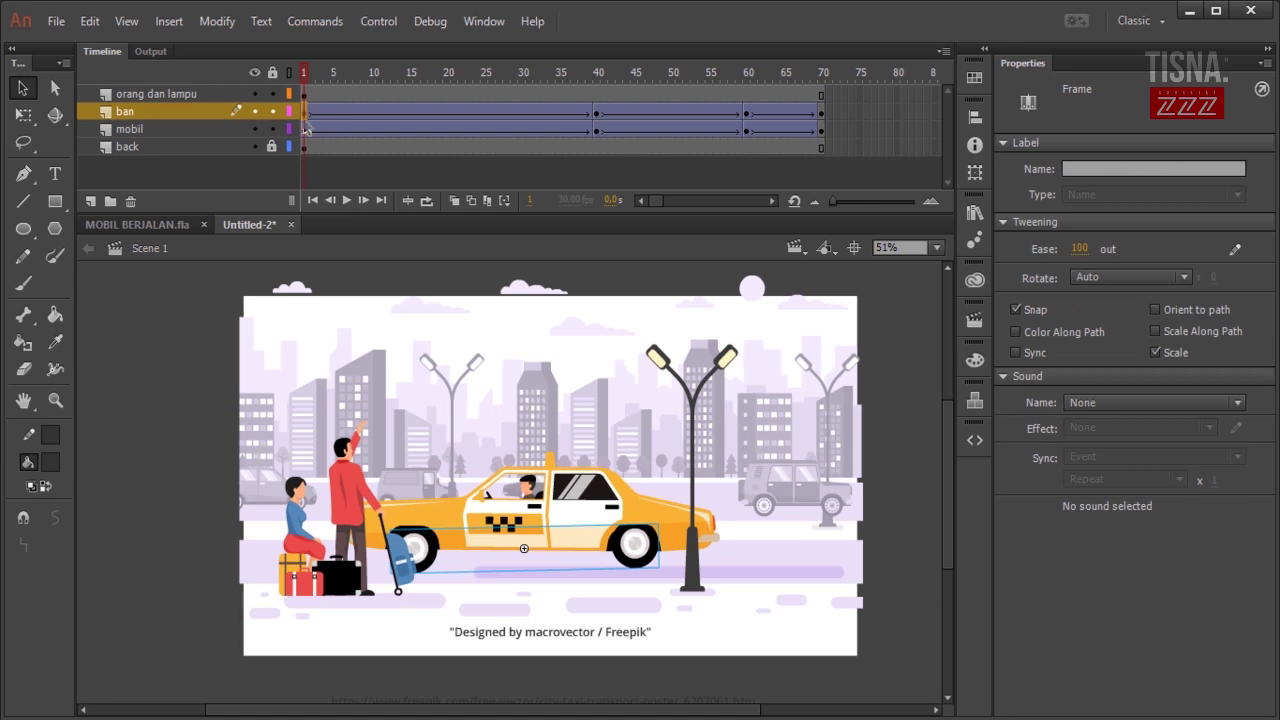
click(305, 129)
click(305, 111)
click(306, 128)
click(306, 113)
click(306, 130)
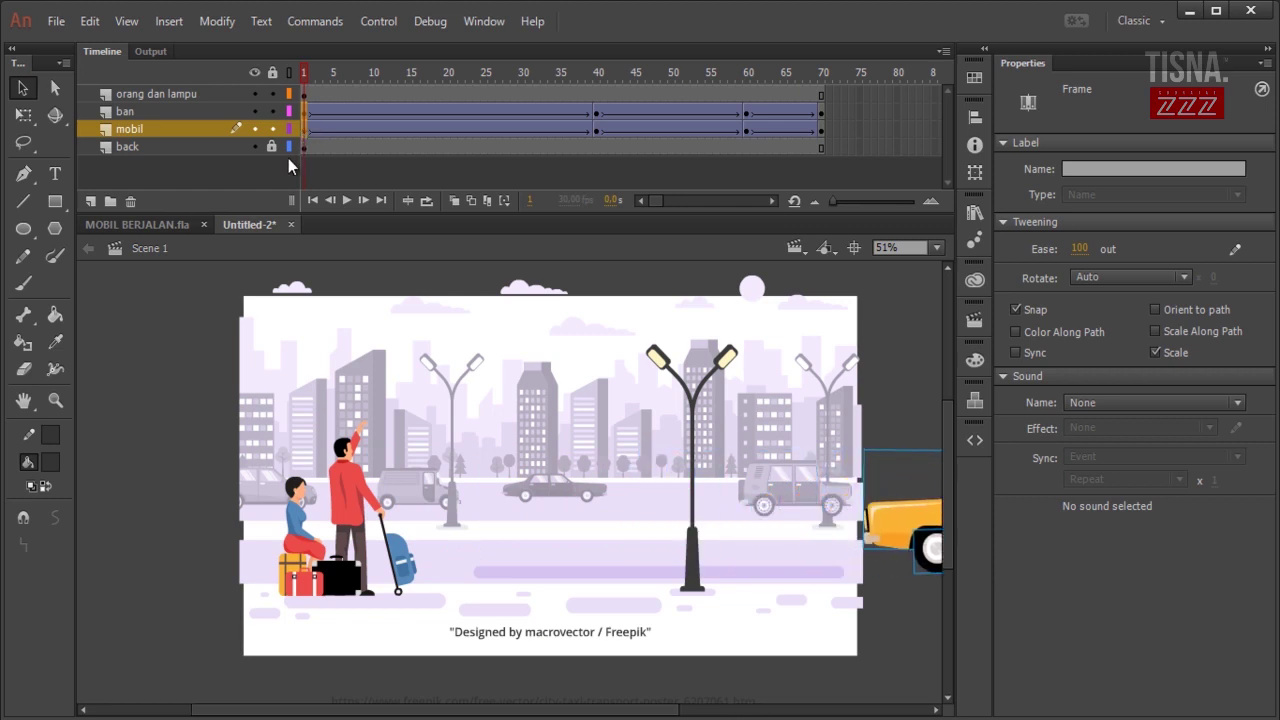
drag(383, 712, 489, 714)
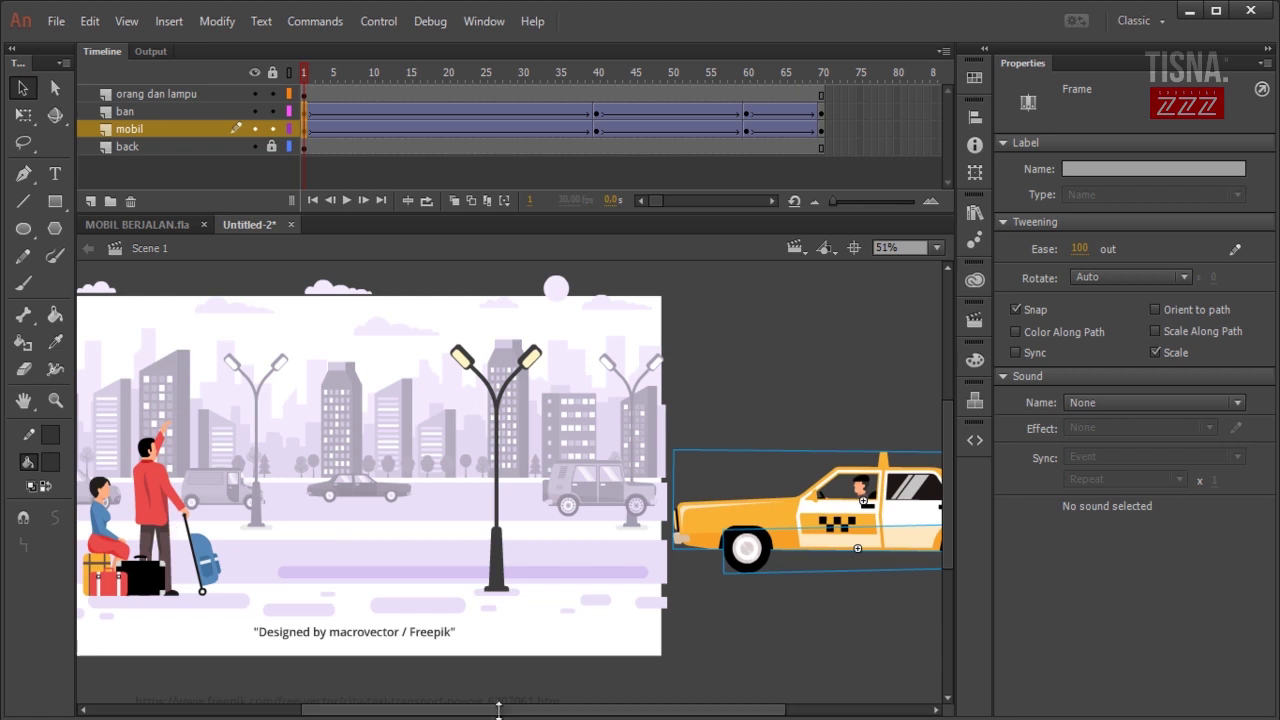
scroll(250, 470, left, 3)
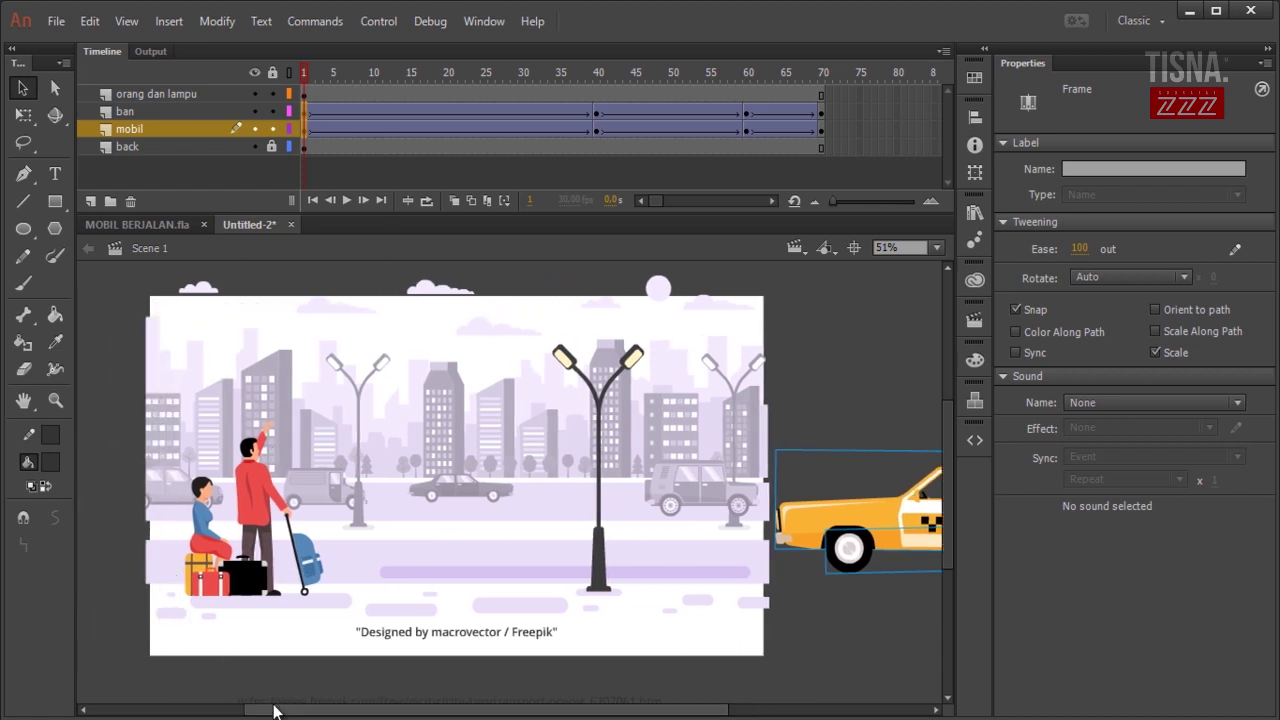
click(254, 72)
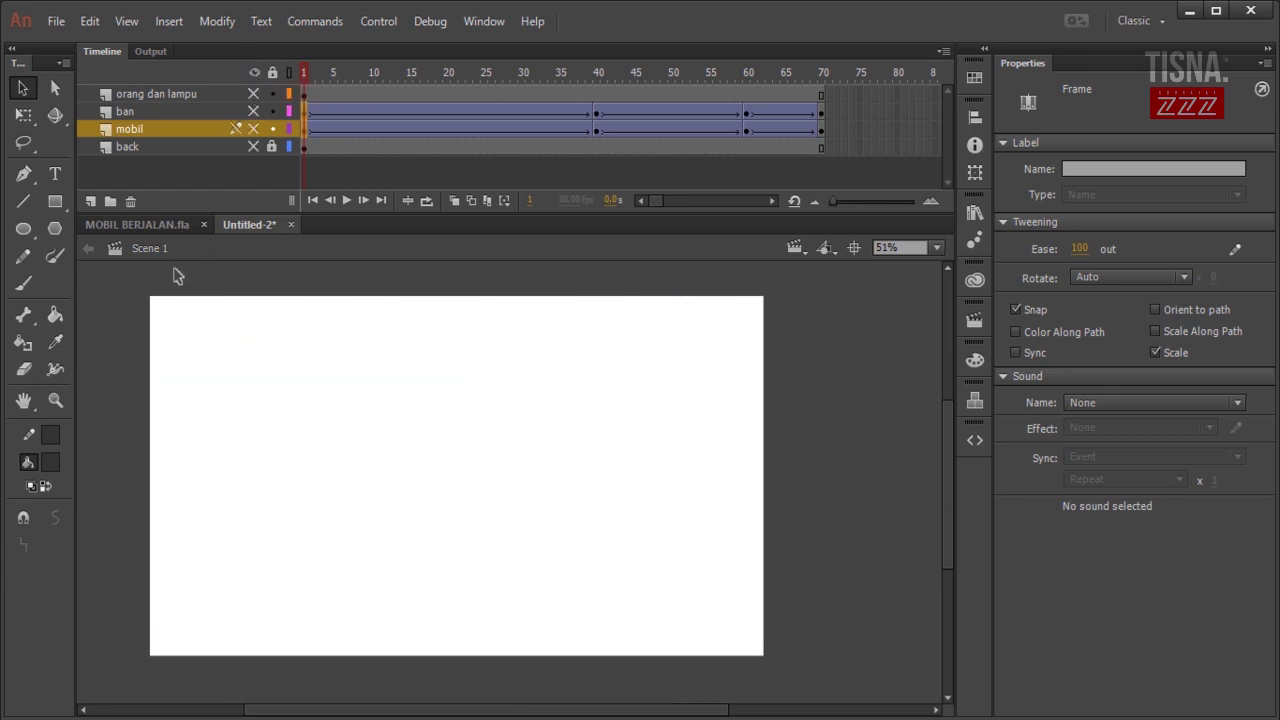
click(252, 74)
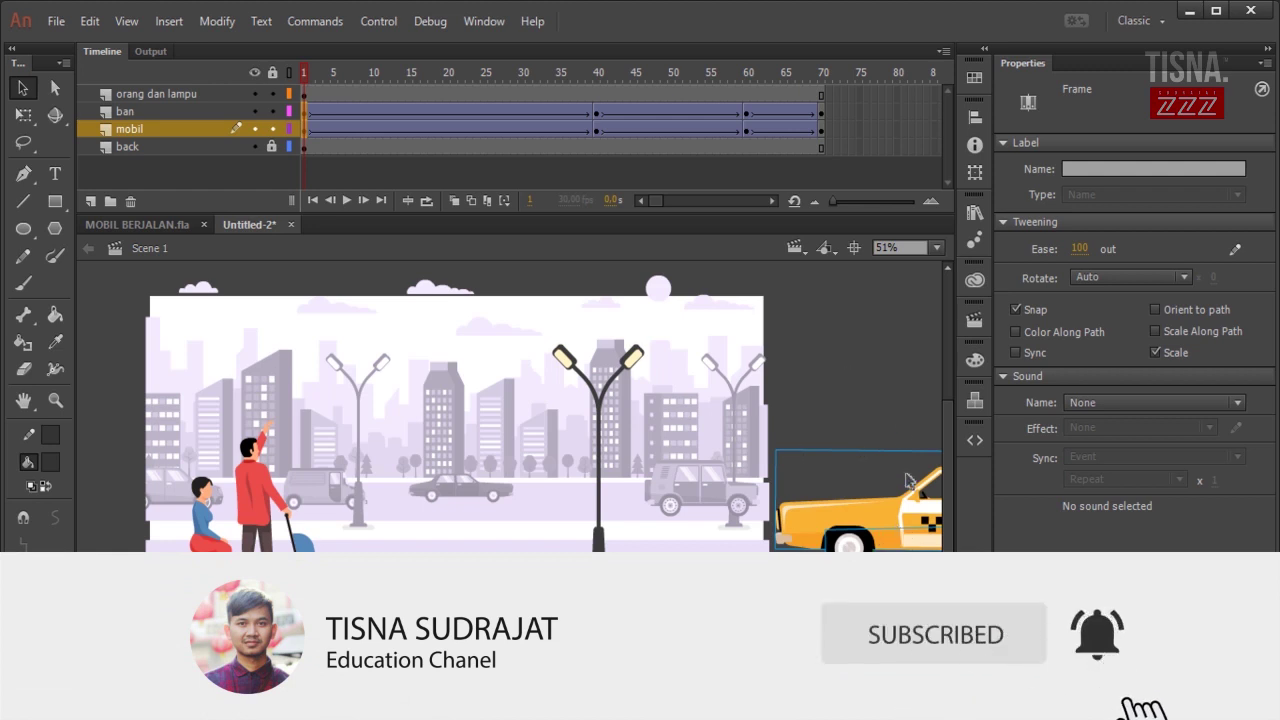
Select the taxi's body and wheels together at frame 40 and nudge them right to X 219,90
click(598, 112)
click(598, 130)
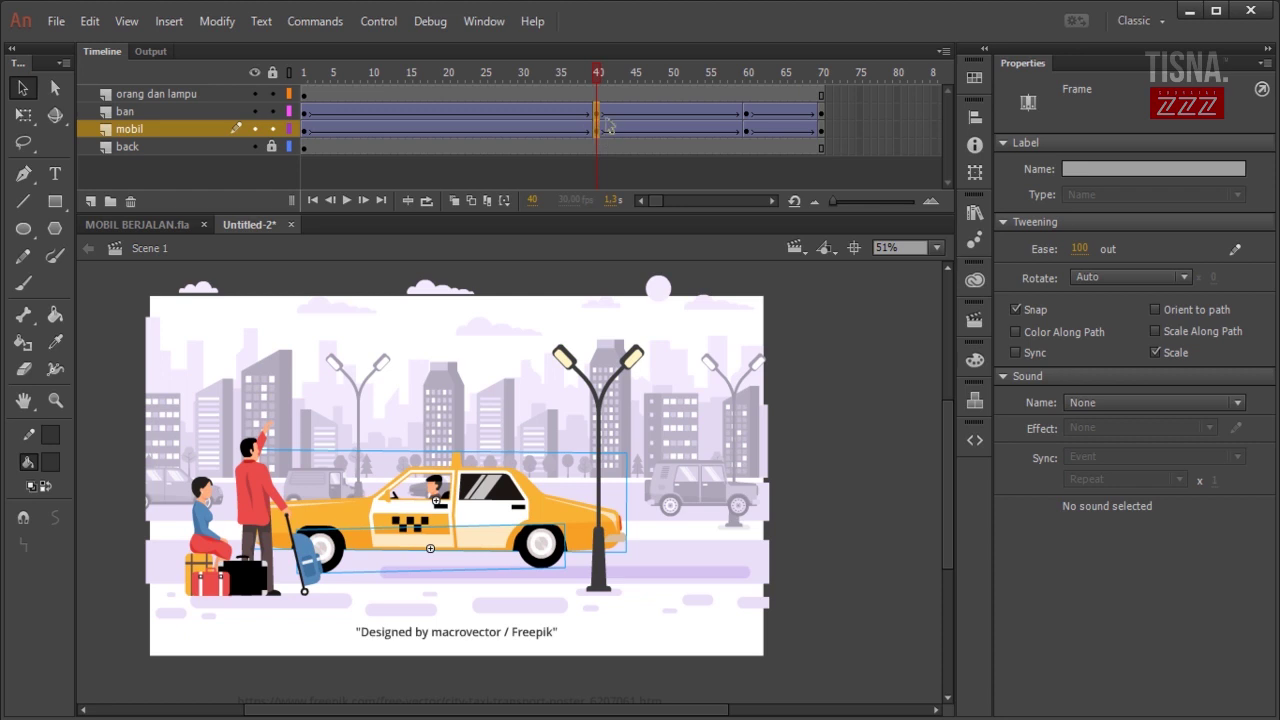
click(597, 111)
click(597, 129)
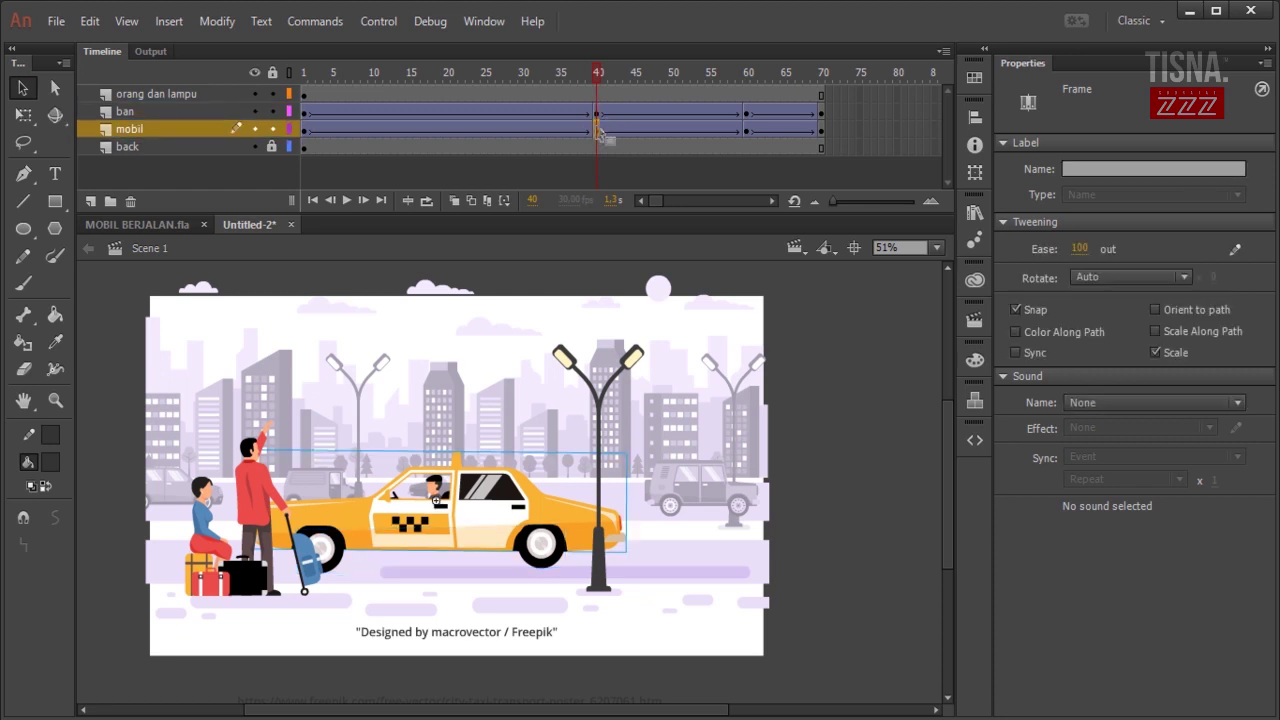
click(545, 548)
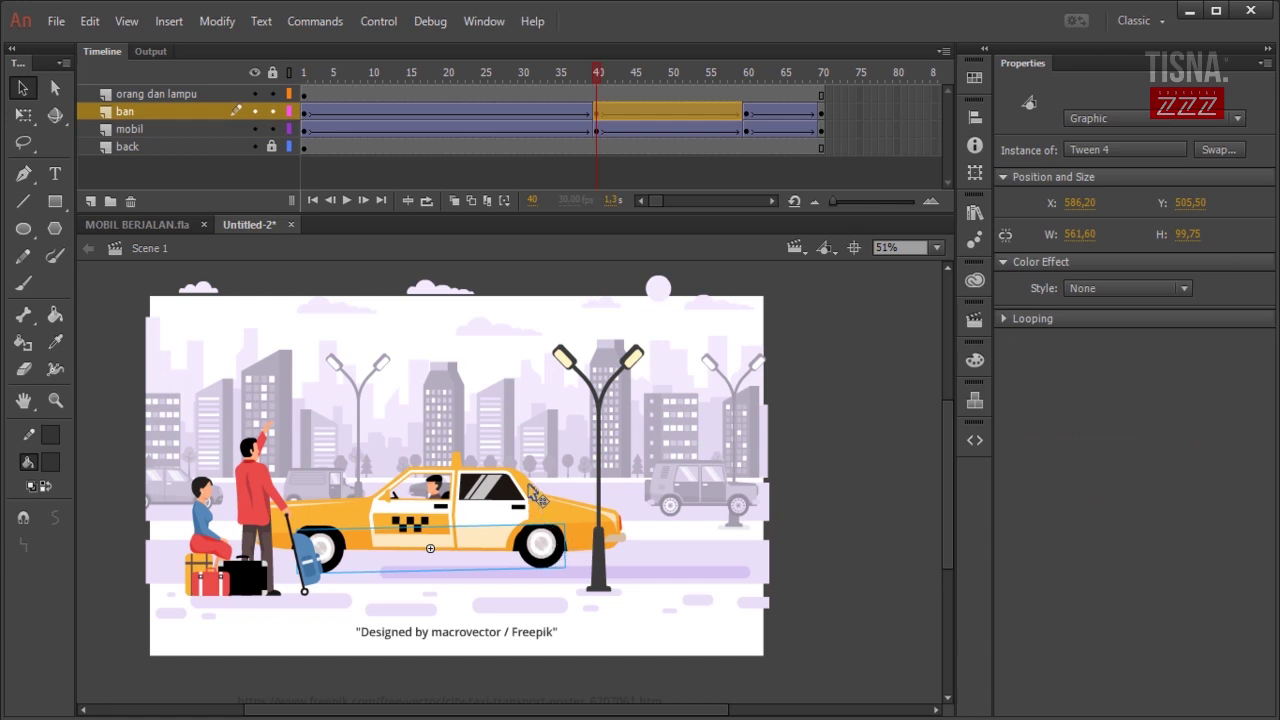
click(506, 500)
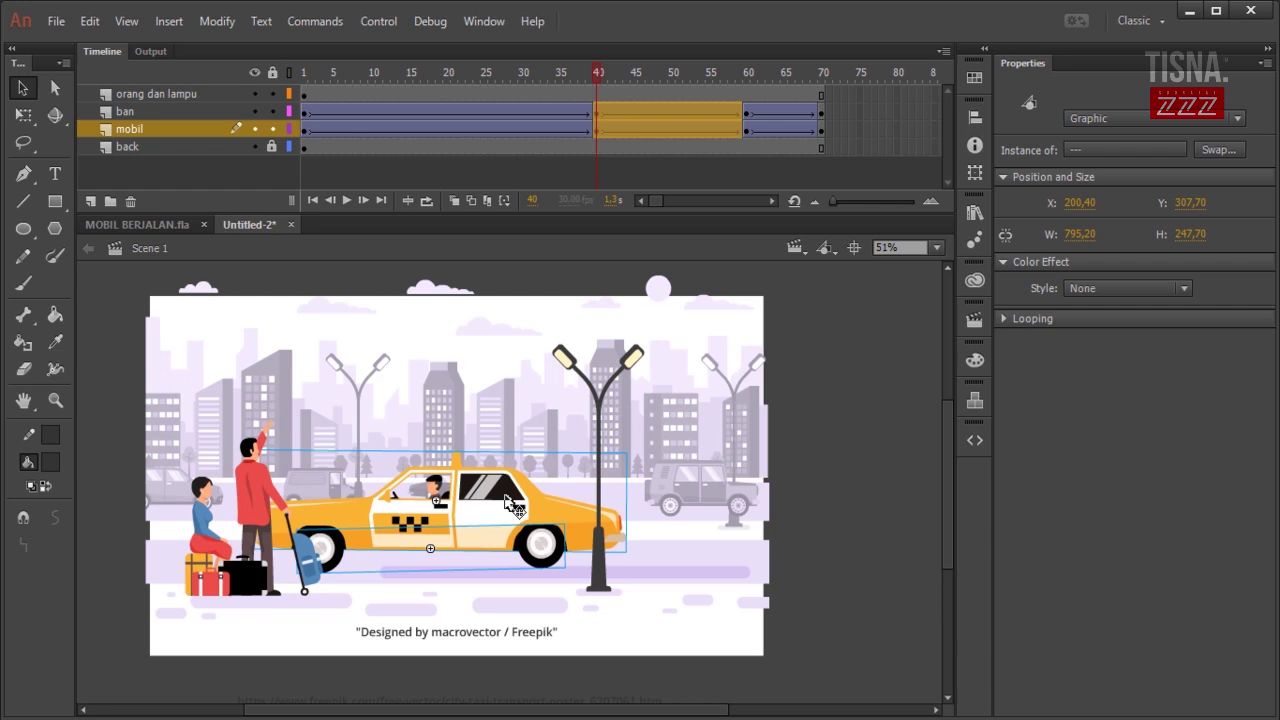
key(shift+Right)
key(shift+Right)
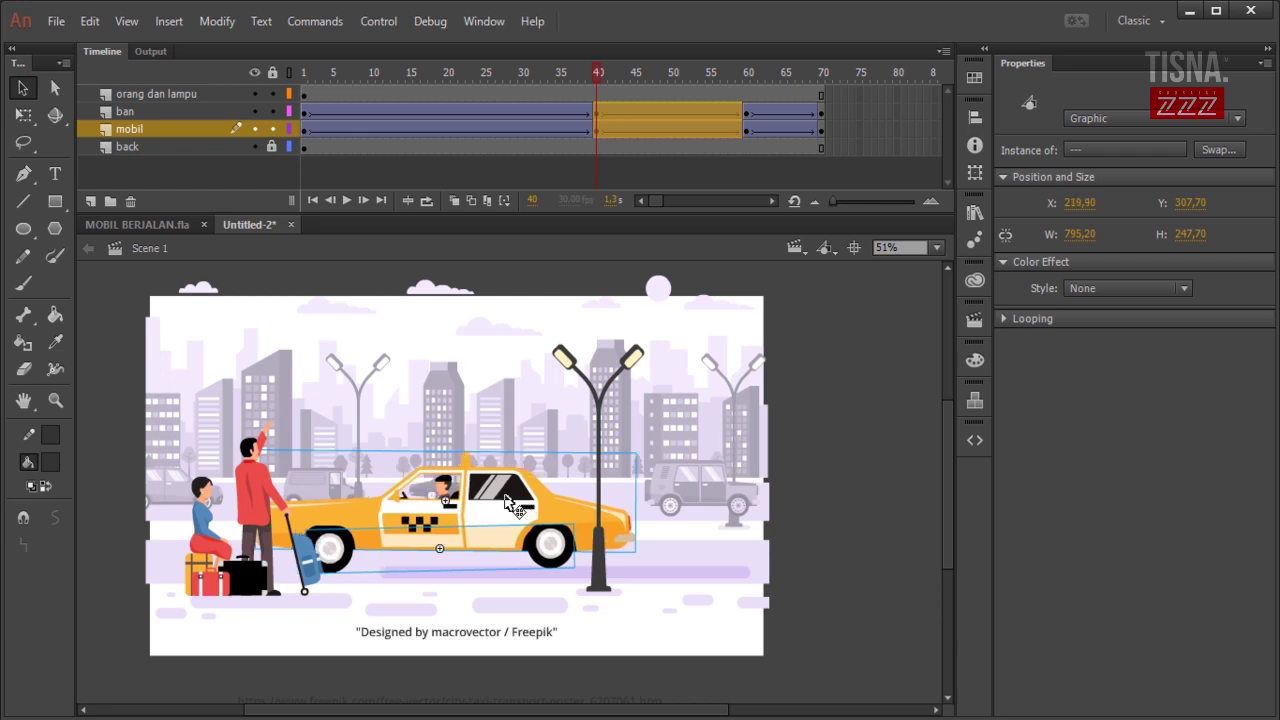
Nudge the taxi's body and wheels a few pixels right at frame 60
click(749, 118)
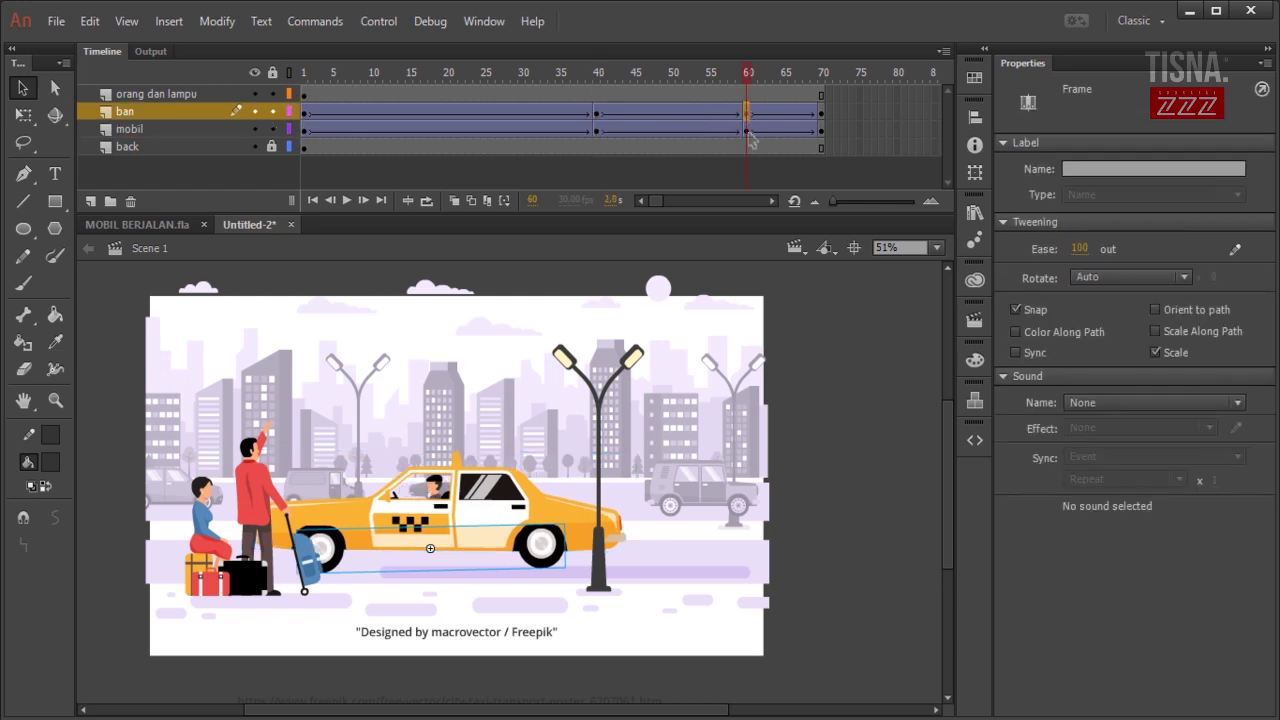
shift+click(750, 132)
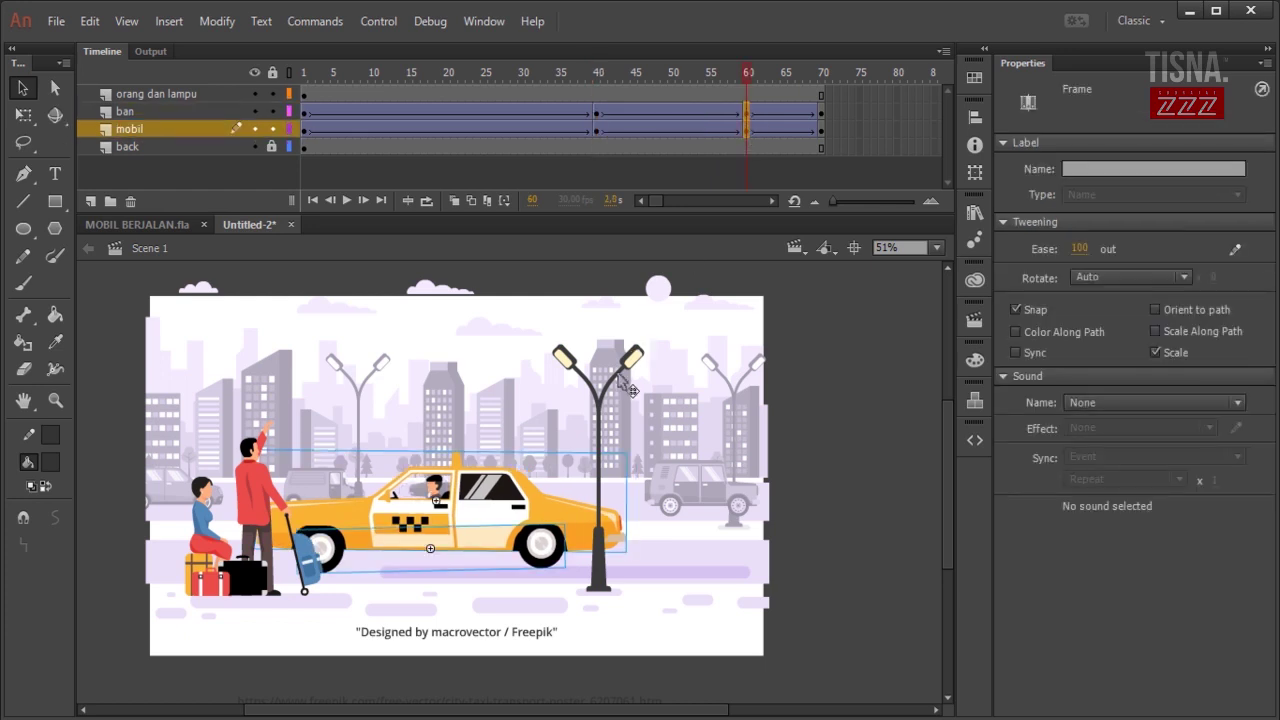
key(Right)
key(Right)
key(Right)
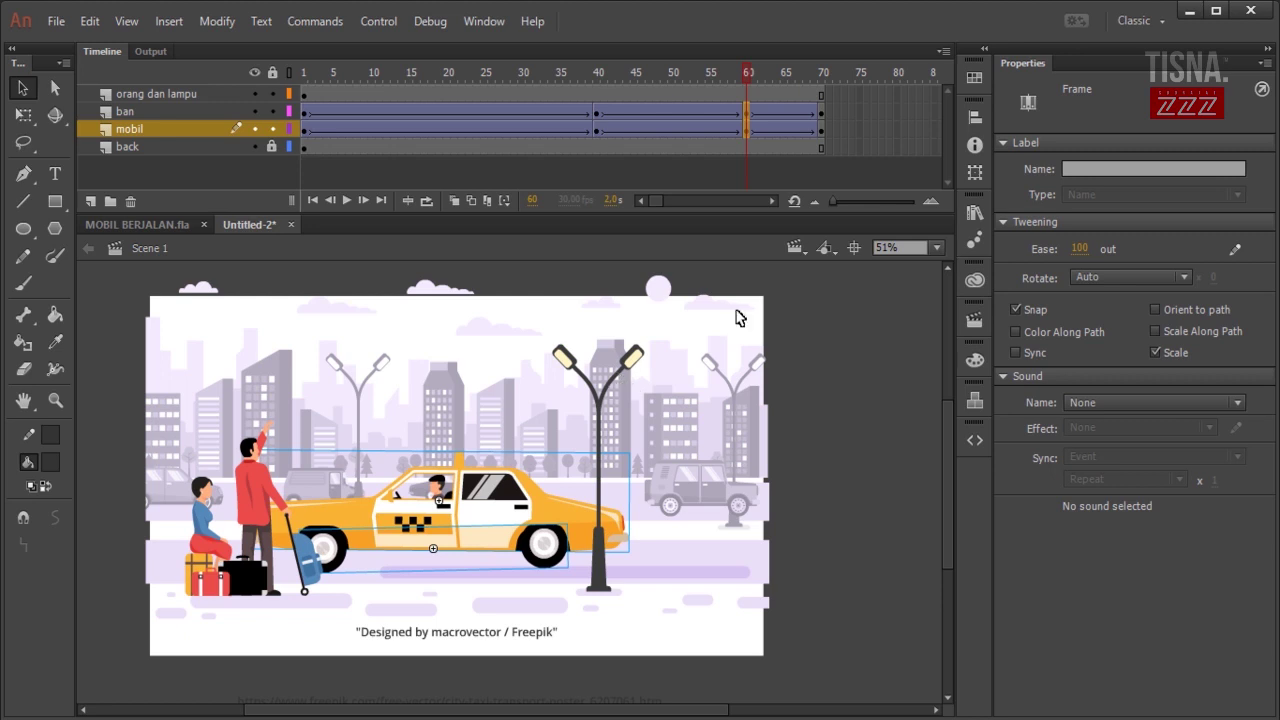
Play the animation and scrub through the timeline to check the taxi's arrival and stop
key(Return)
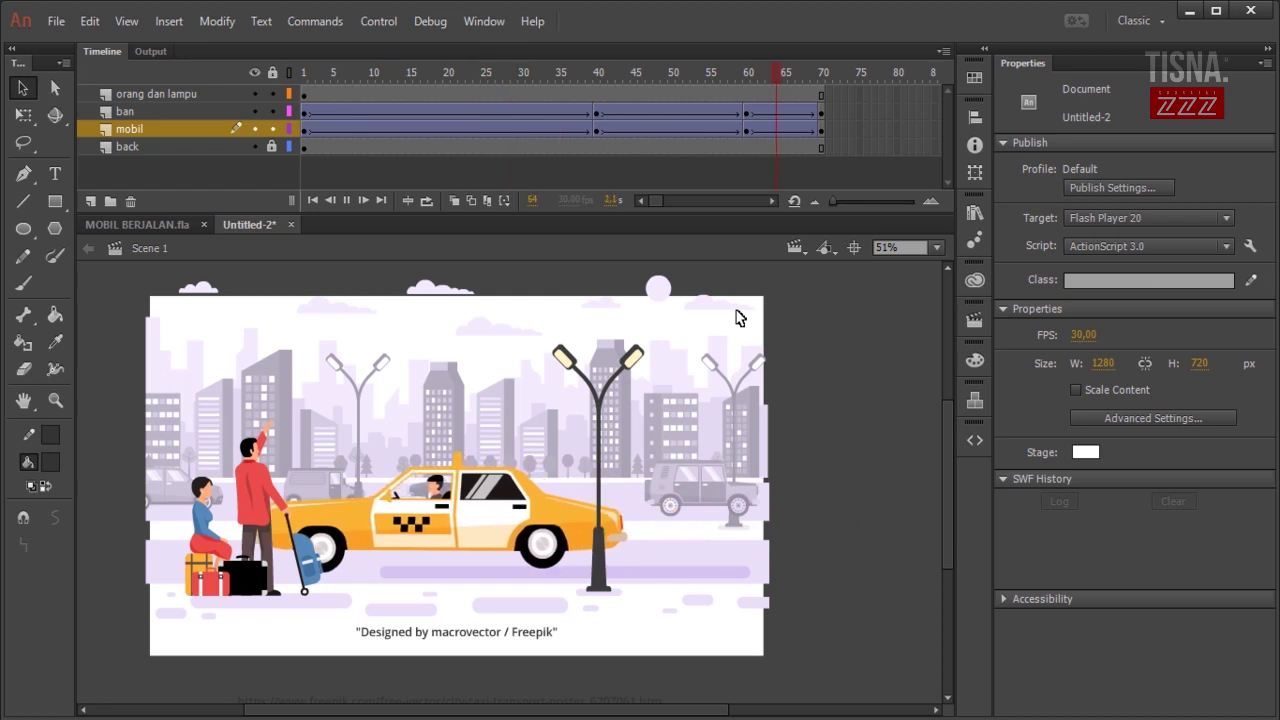
key(Return)
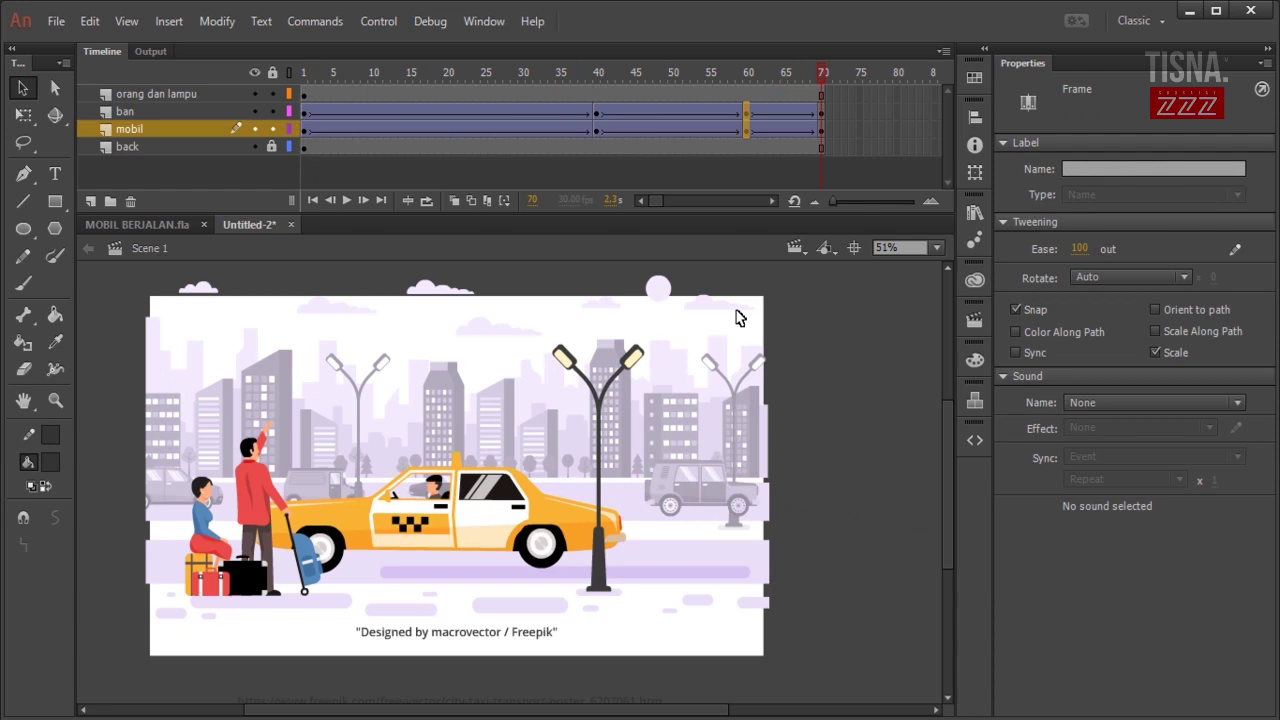
drag(613, 84, 877, 95)
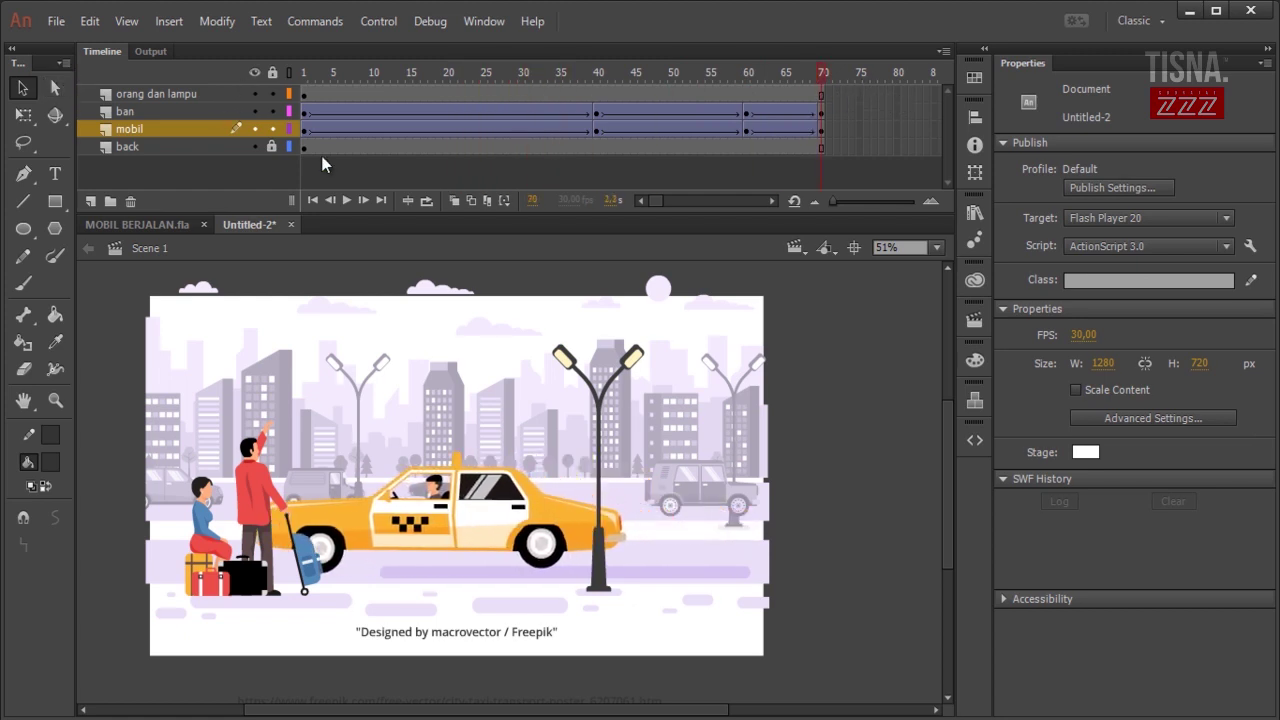
Rotate the taxi body slightly clockwise at frame 1 of the mobil layer with Free Transform
click(306, 78)
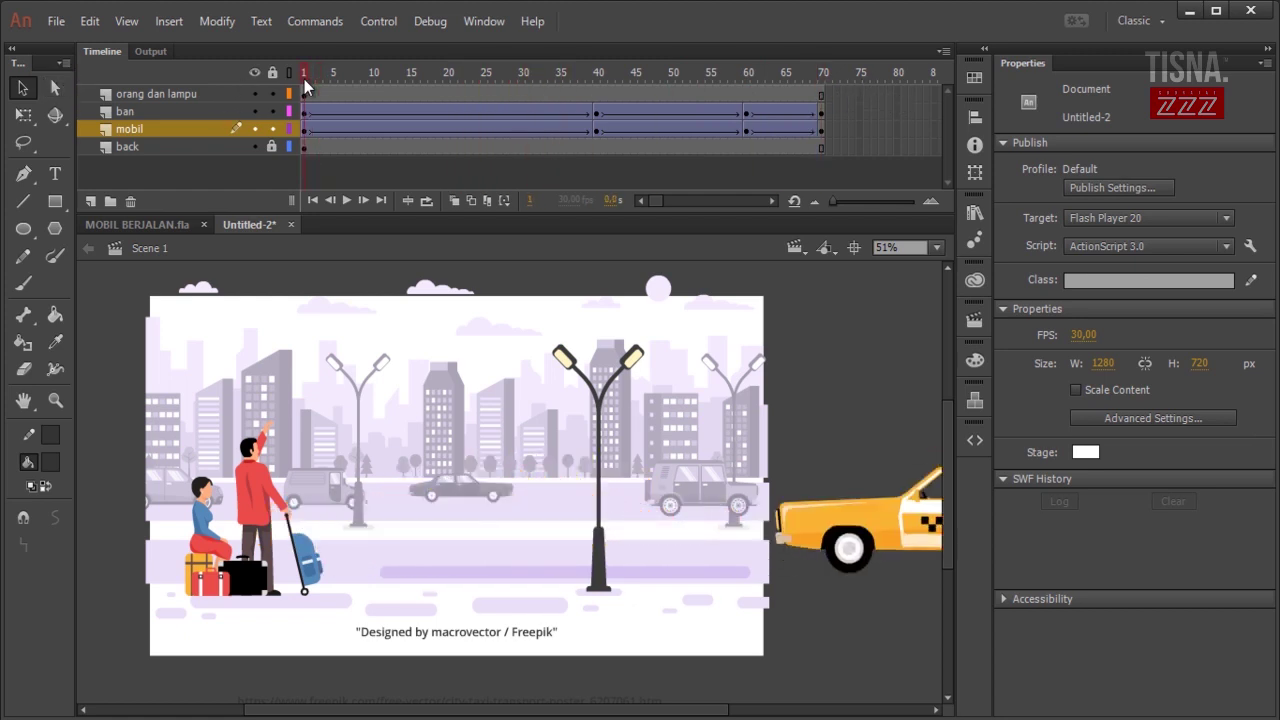
drag(662, 712, 833, 703)
click(23, 115)
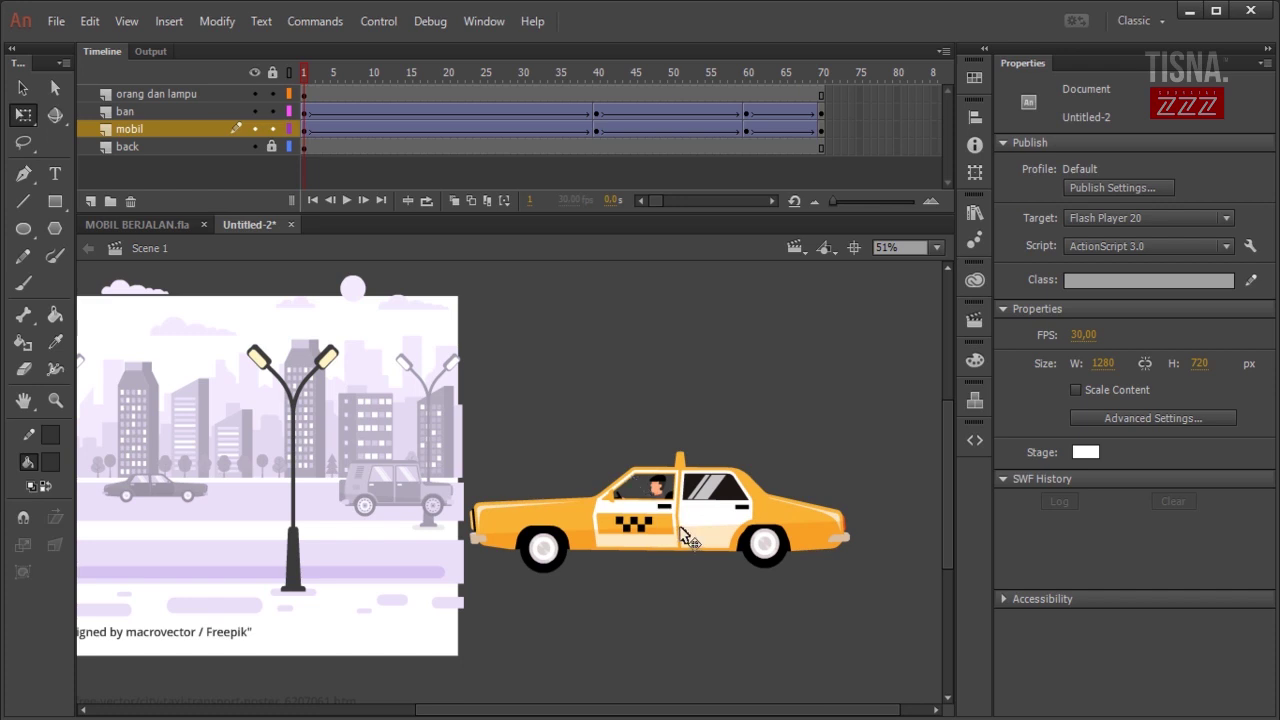
click(688, 537)
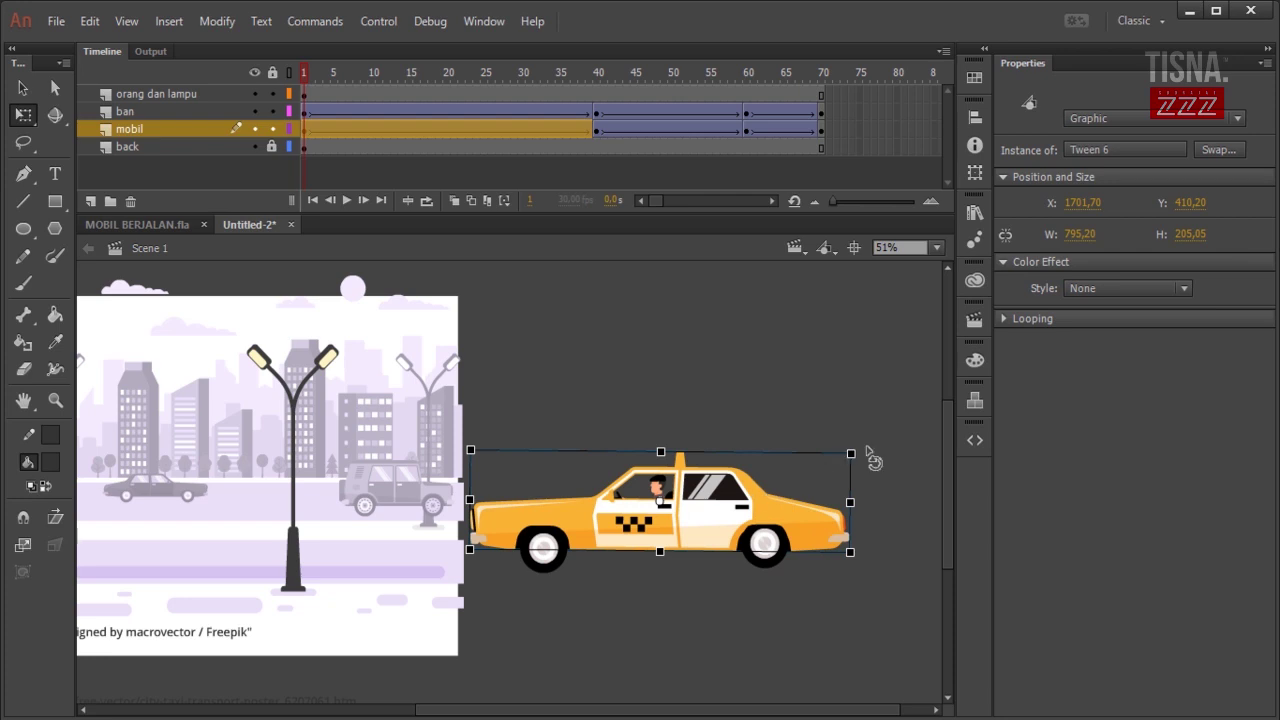
drag(868, 452, 869, 454)
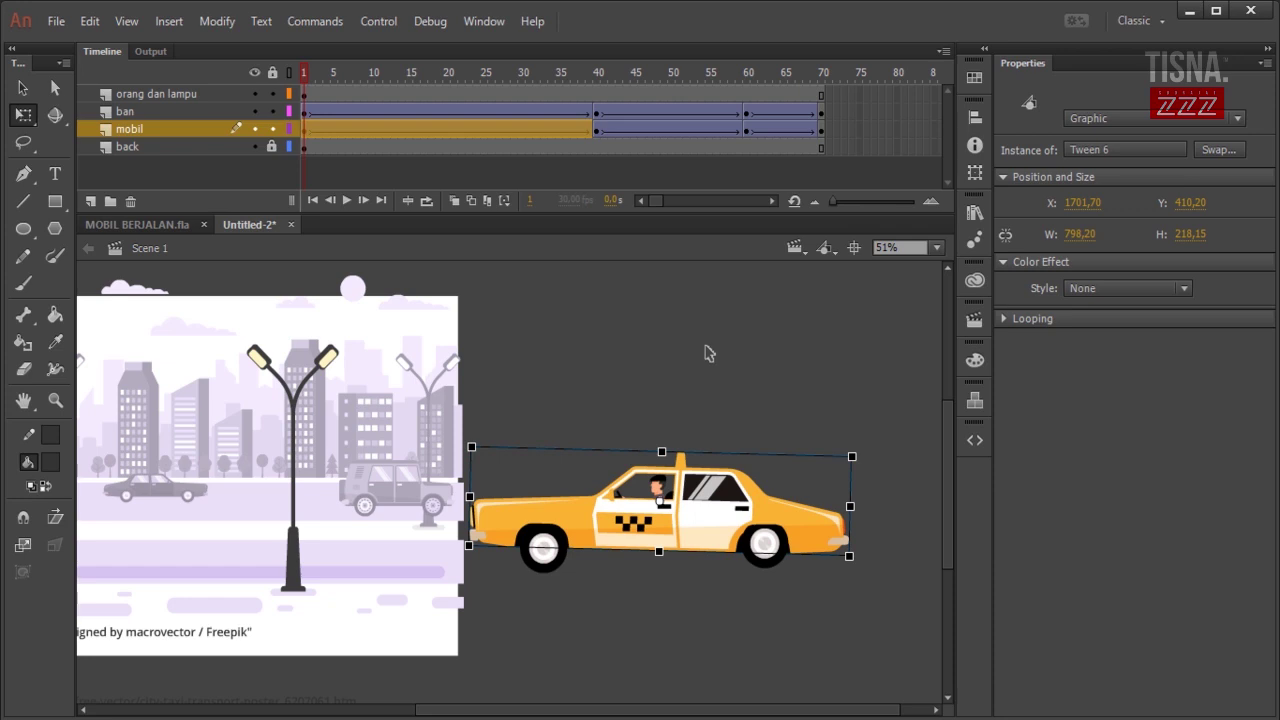
Scrub to frame 40 and compare the taxi's tilt with the frames after 40 in MOBIL BERJALAN.fla
drag(306, 73, 598, 90)
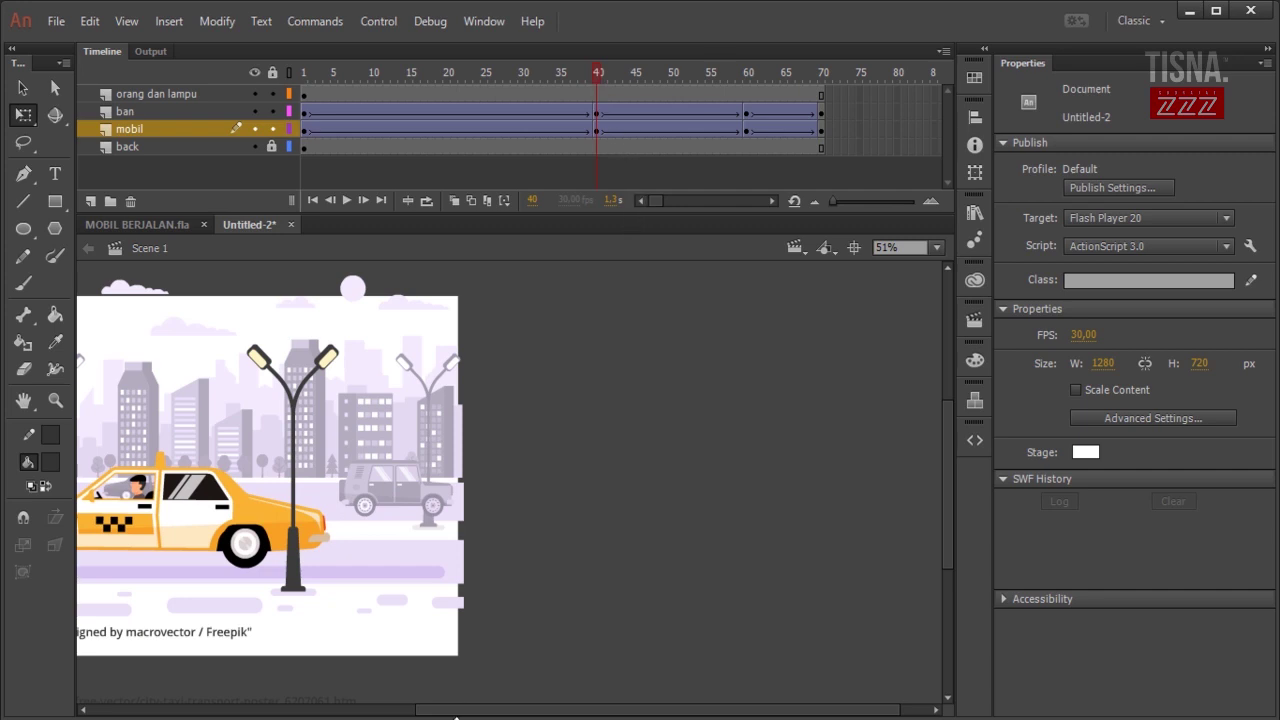
drag(456, 716, 300, 712)
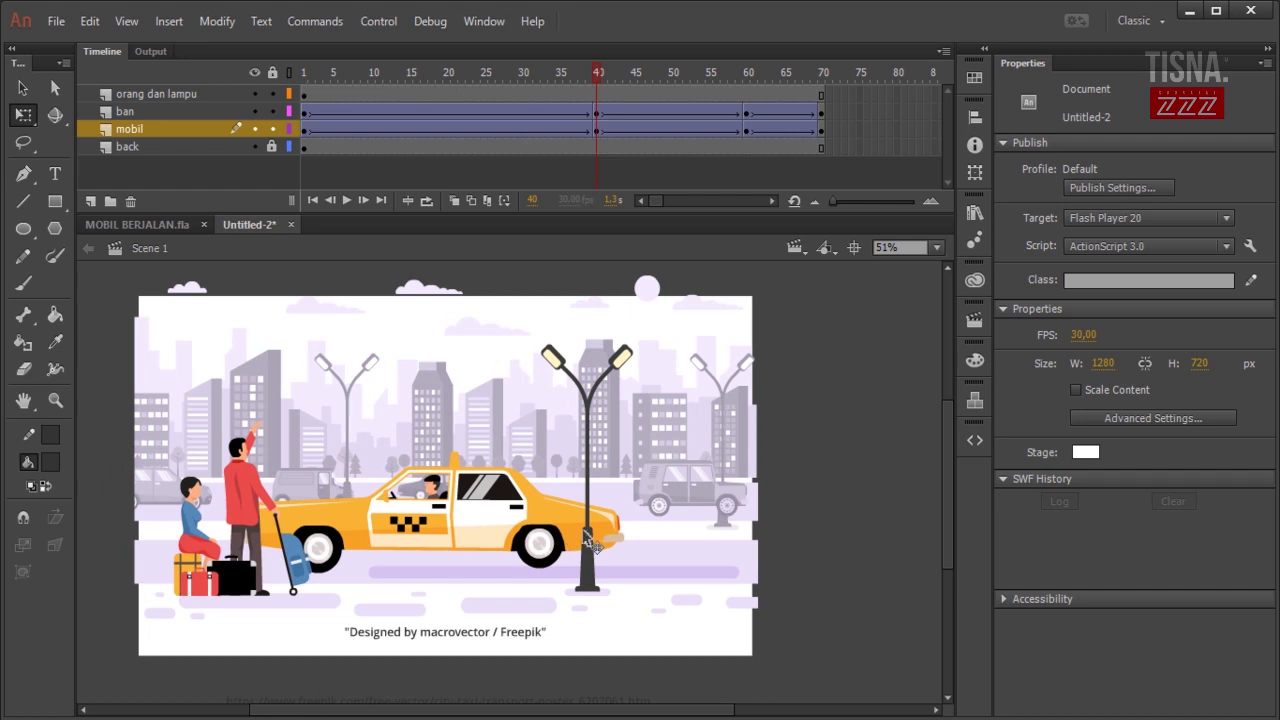
click(165, 225)
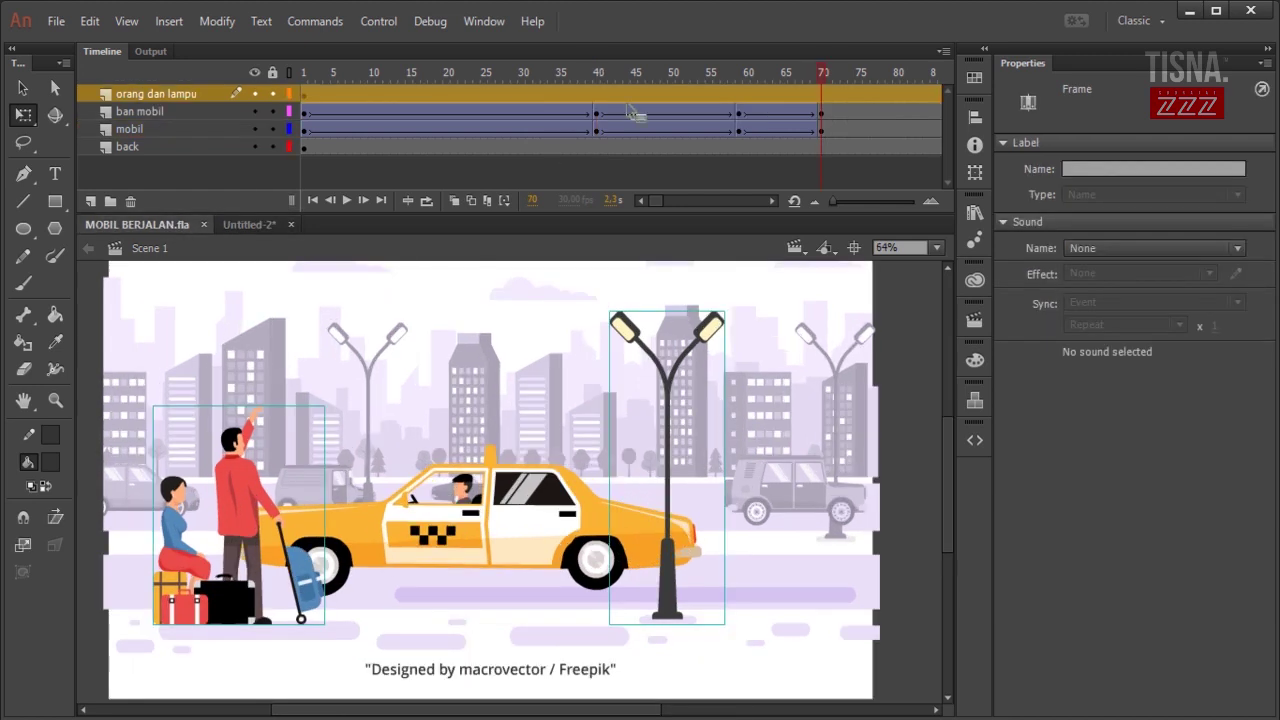
drag(534, 77, 646, 73)
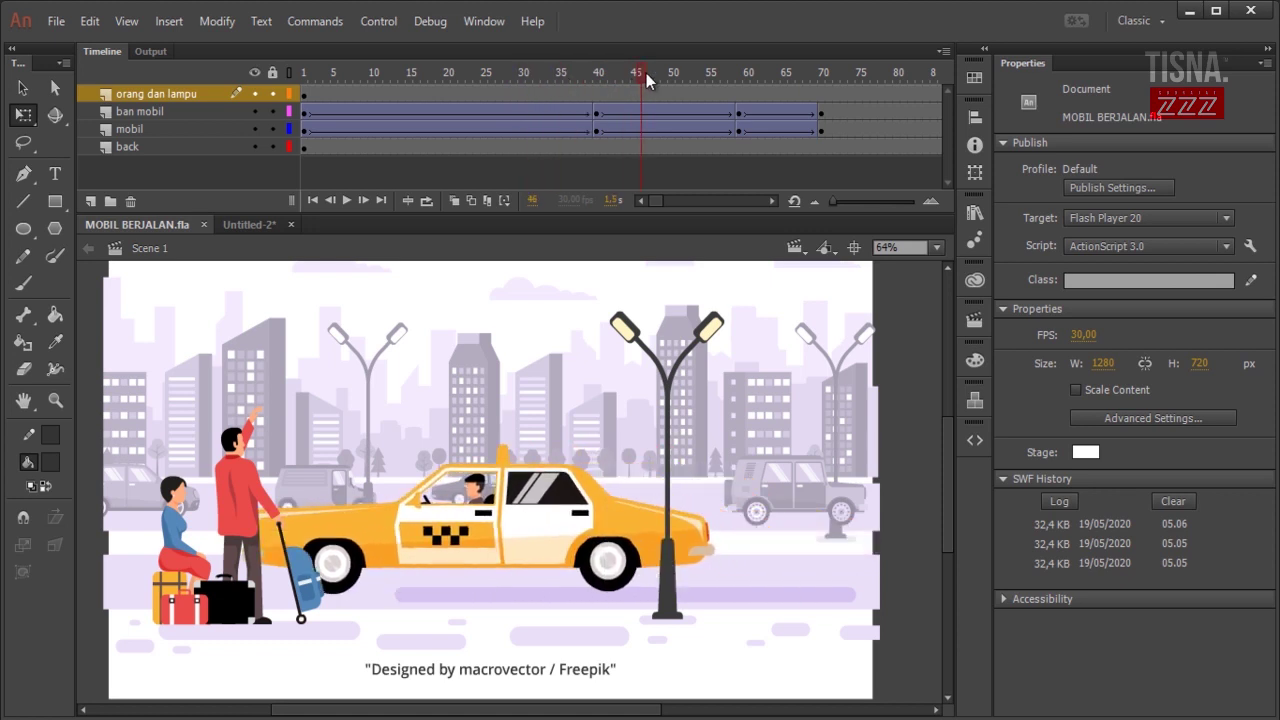
click(249, 224)
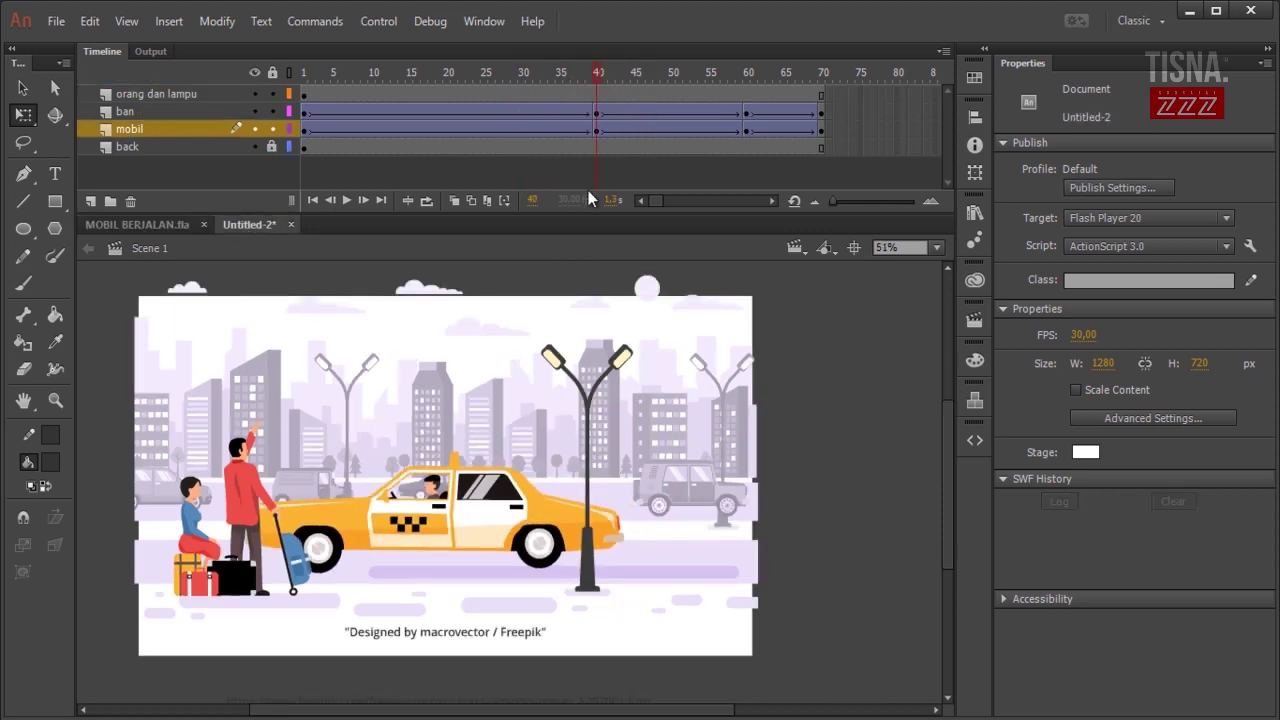
Rotate the taxi body slightly counterclockwise at the frame 40 keyframe of the mobil layer
click(597, 130)
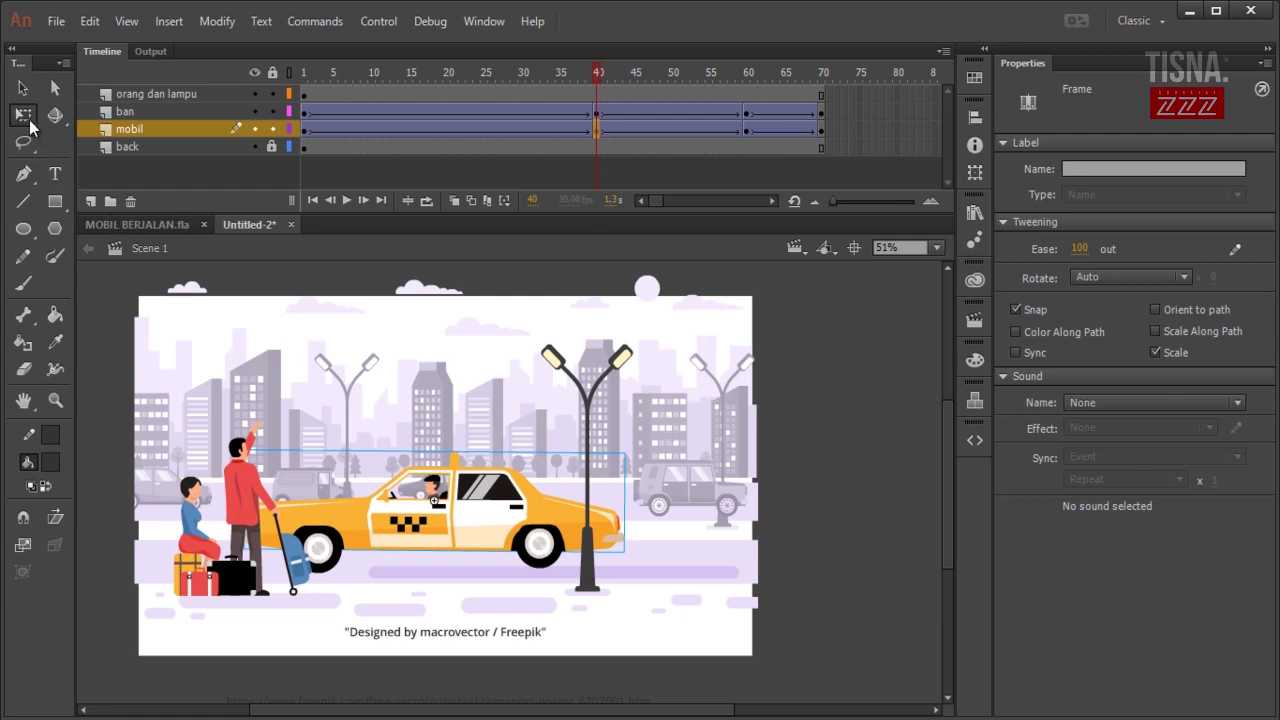
click(22, 117)
click(22, 115)
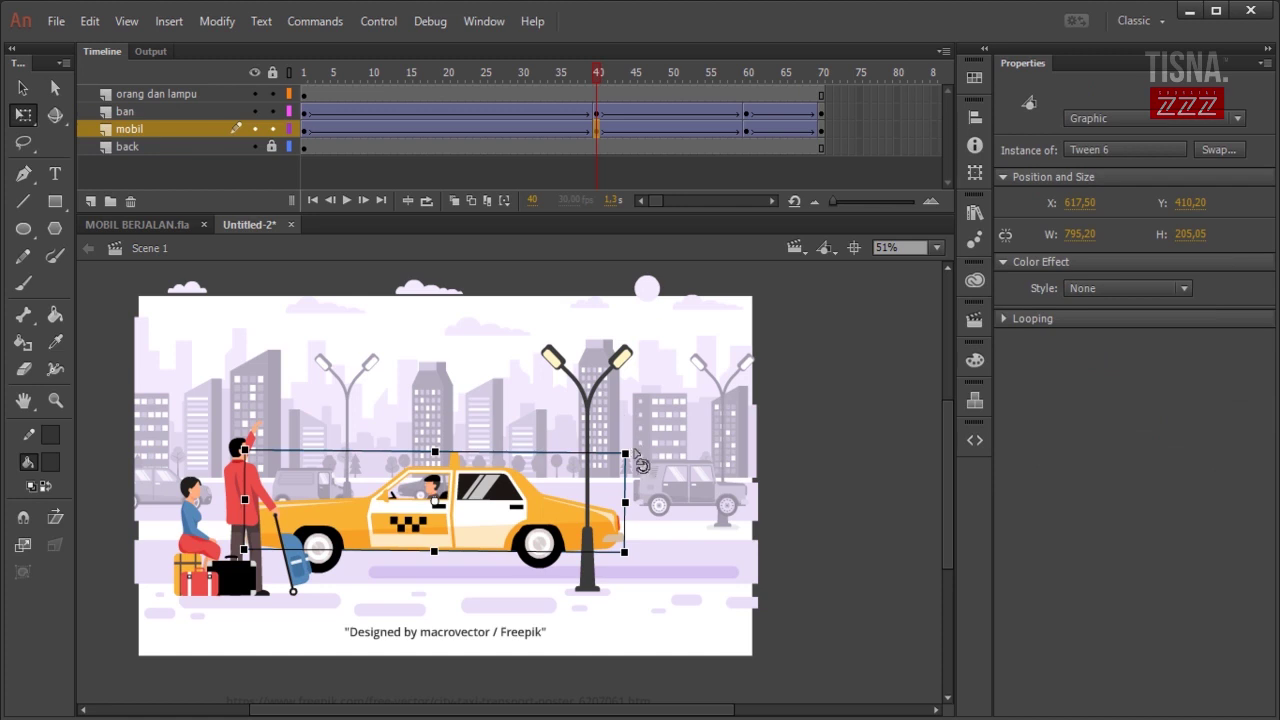
drag(640, 465, 641, 457)
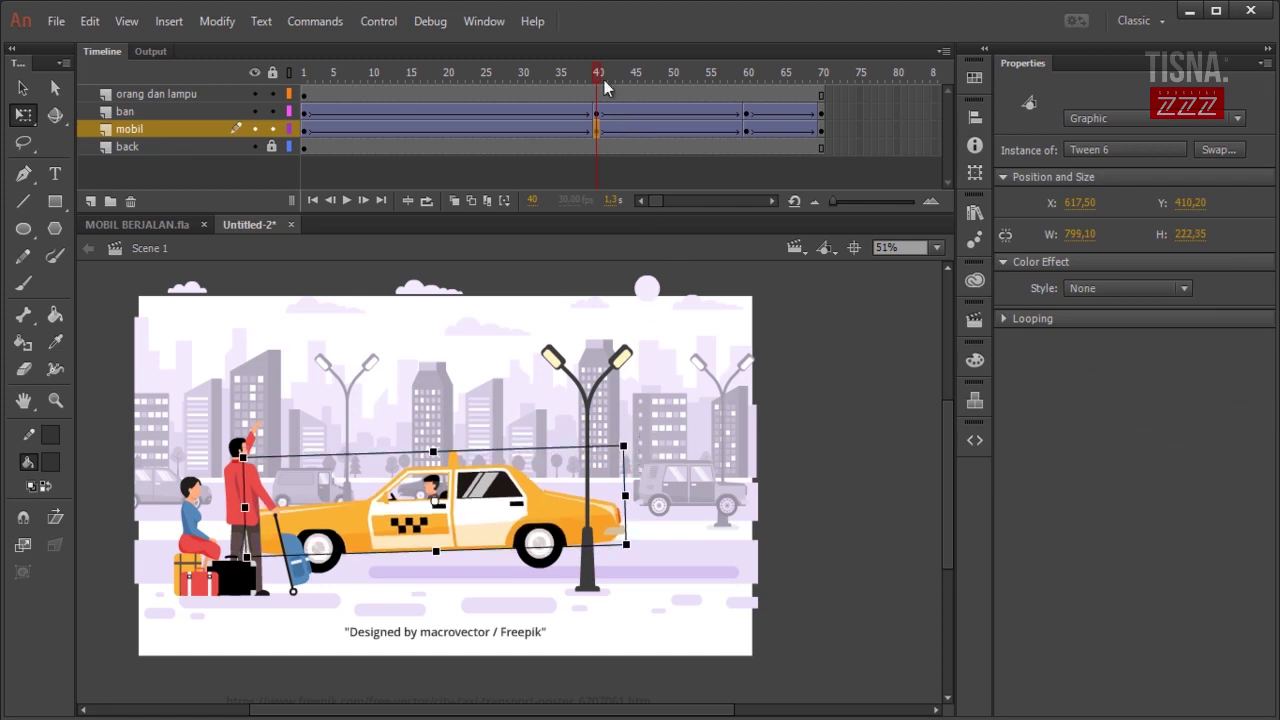
Rotate the taxi body slightly clockwise at the frame 60 keyframe of the mobil layer
drag(604, 88, 747, 118)
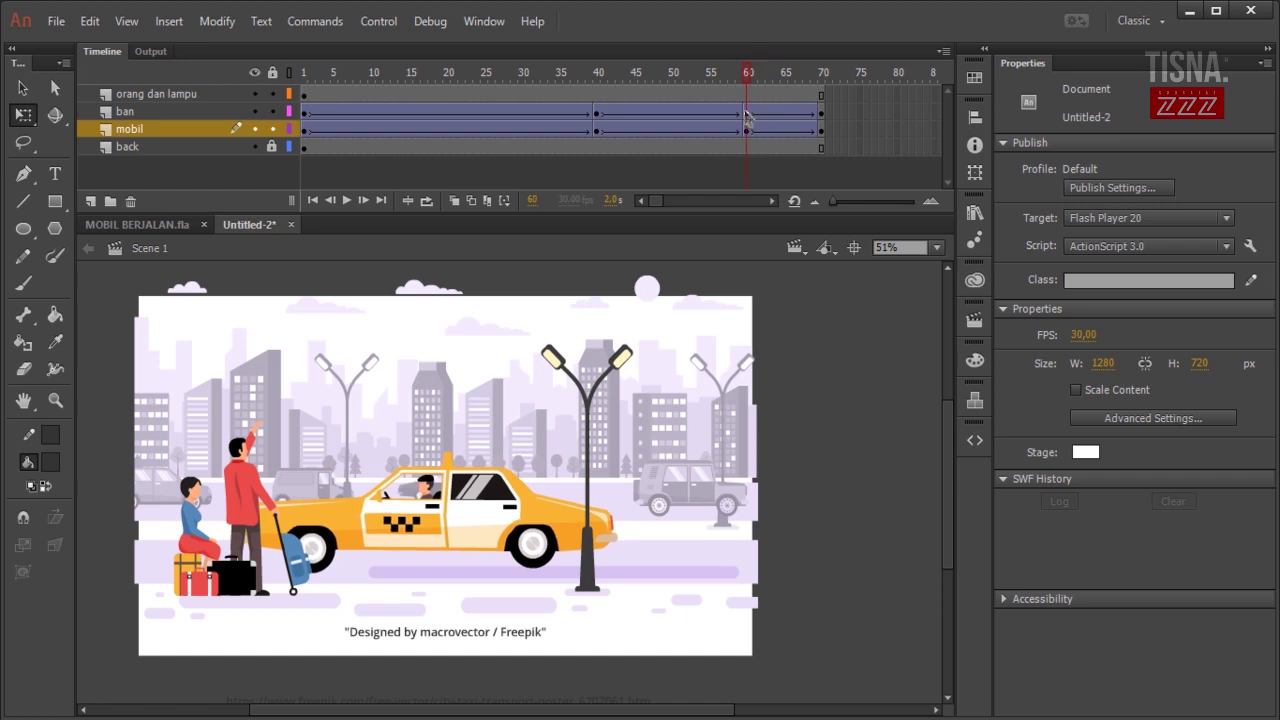
click(746, 129)
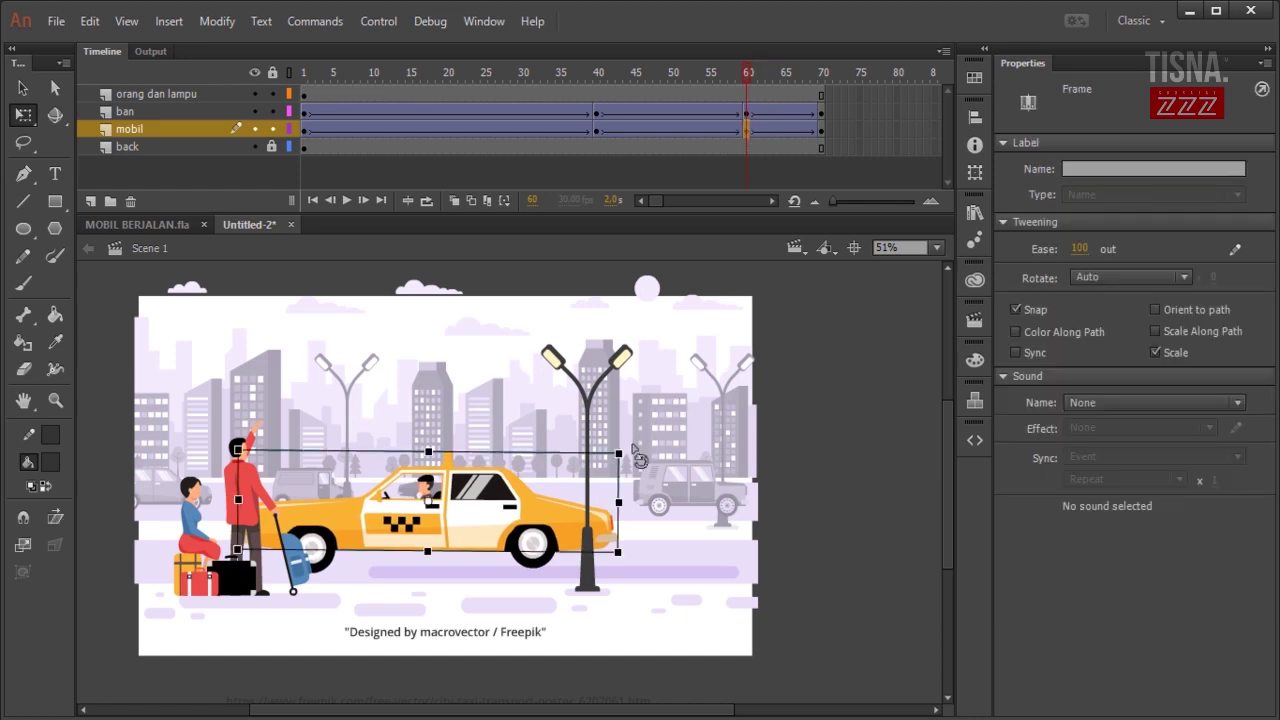
drag(638, 458, 639, 463)
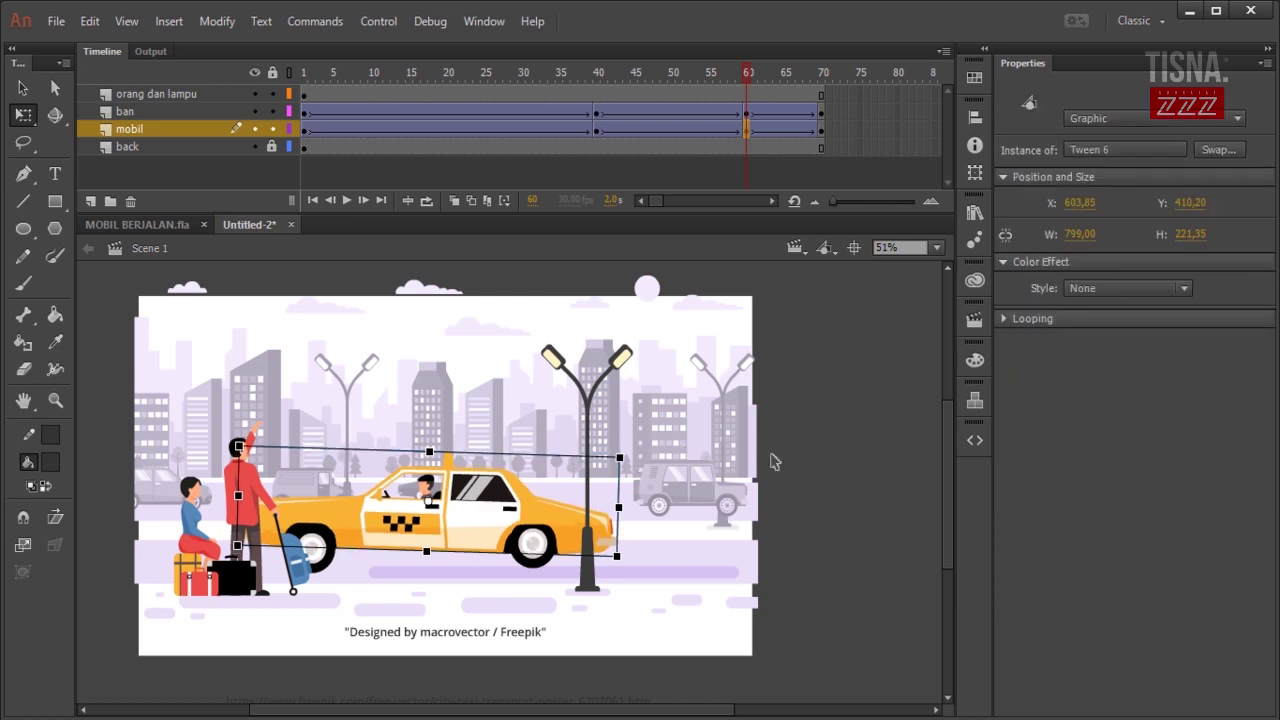
Play the animation repeatedly and scrub between frames 1, 40 and 70 to check the taxi body's tilting
key(Return)
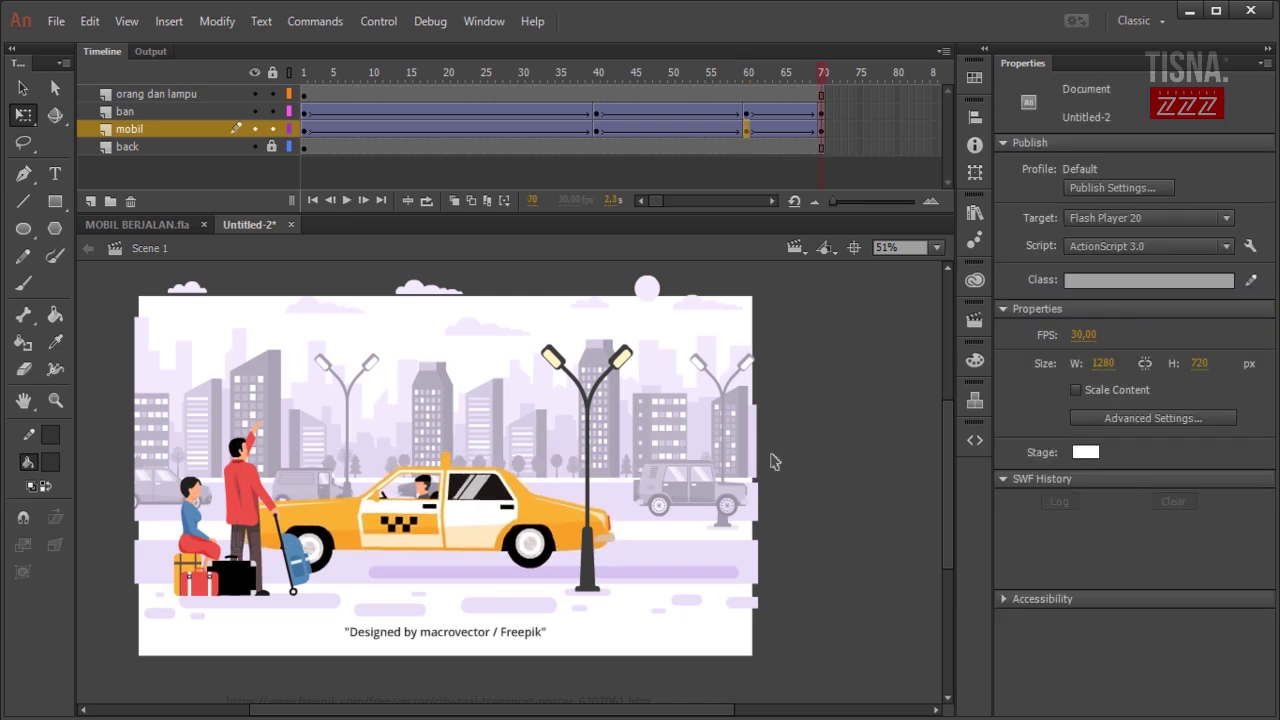
key(Return)
key(Return)
key(Return)
click(305, 130)
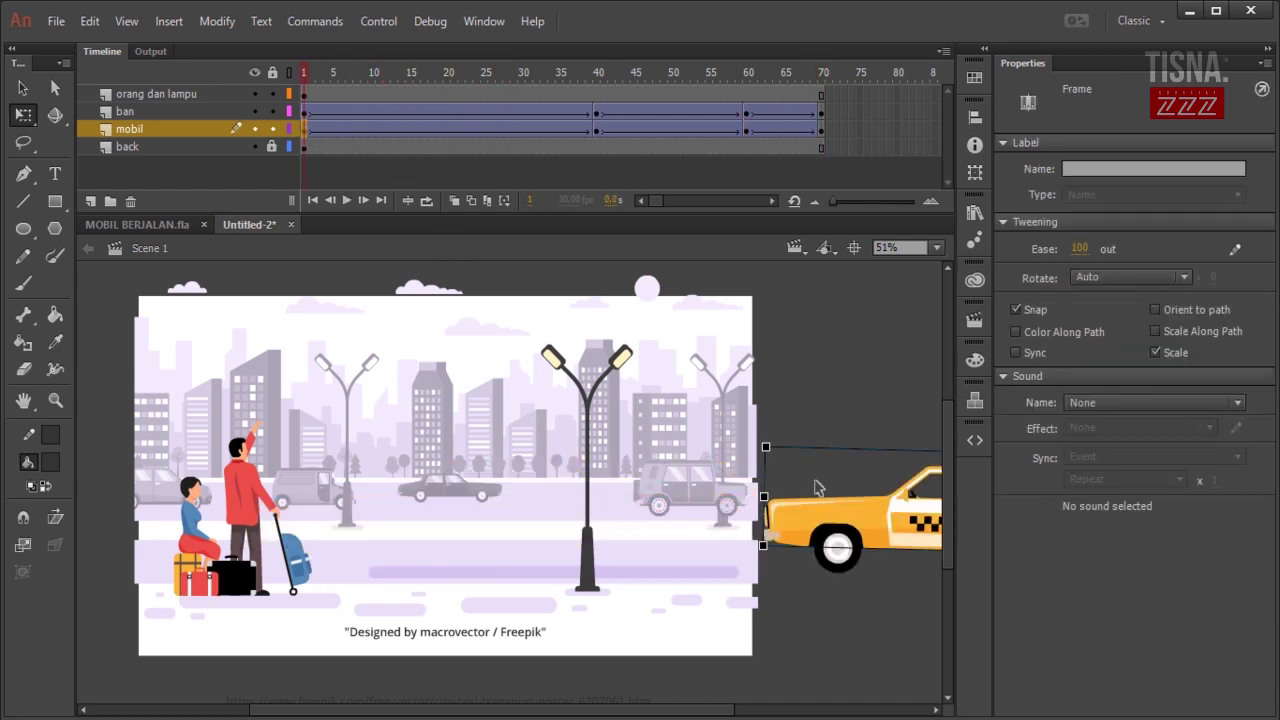
click(598, 80)
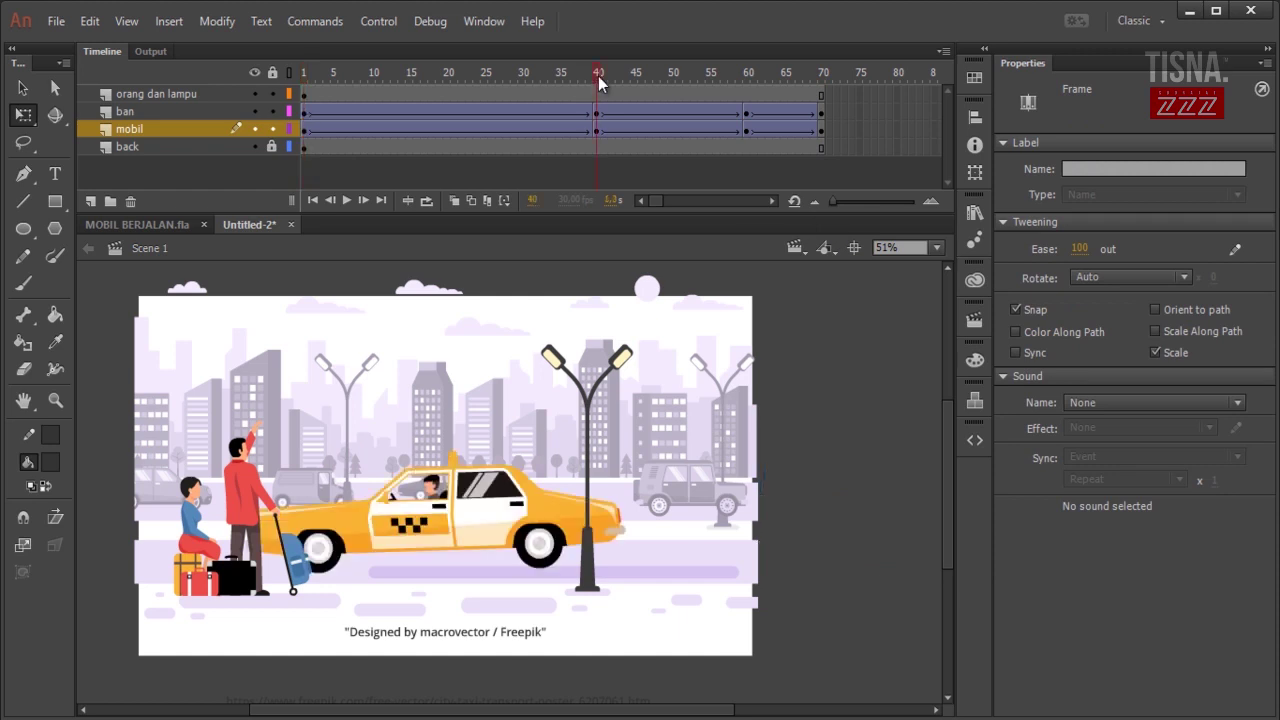
drag(598, 80, 827, 126)
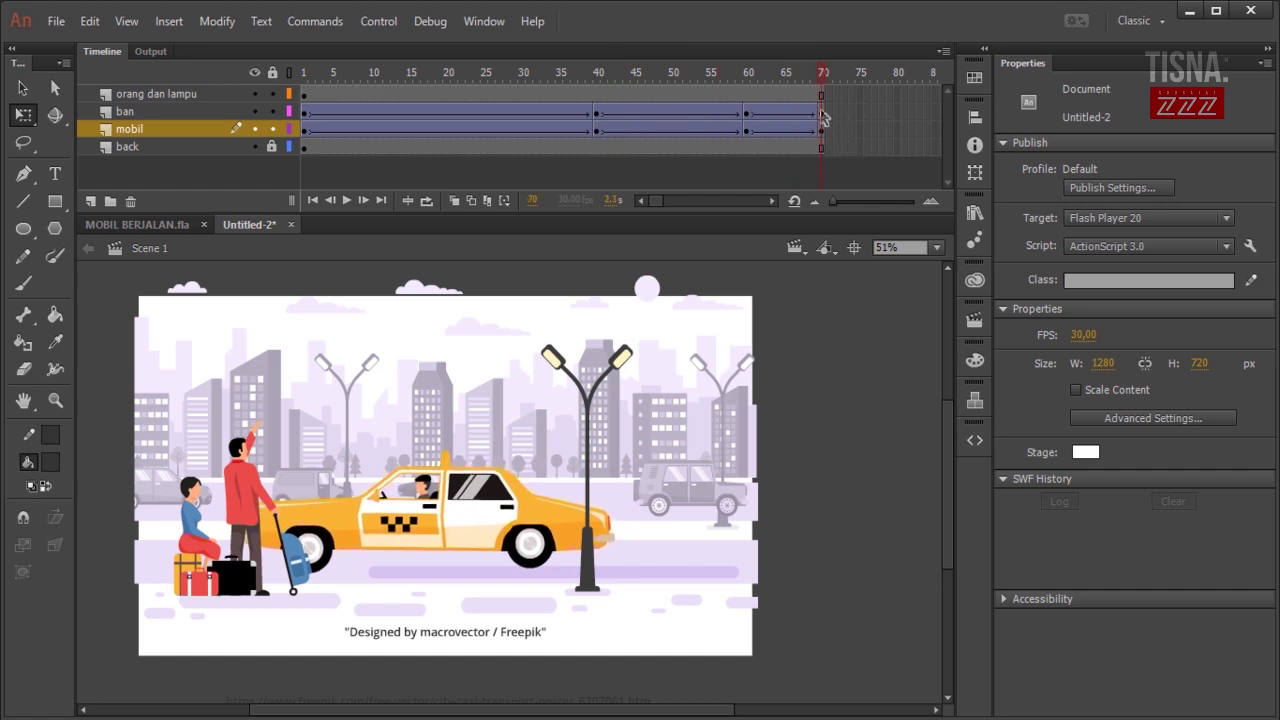
key(Return)
key(Return)
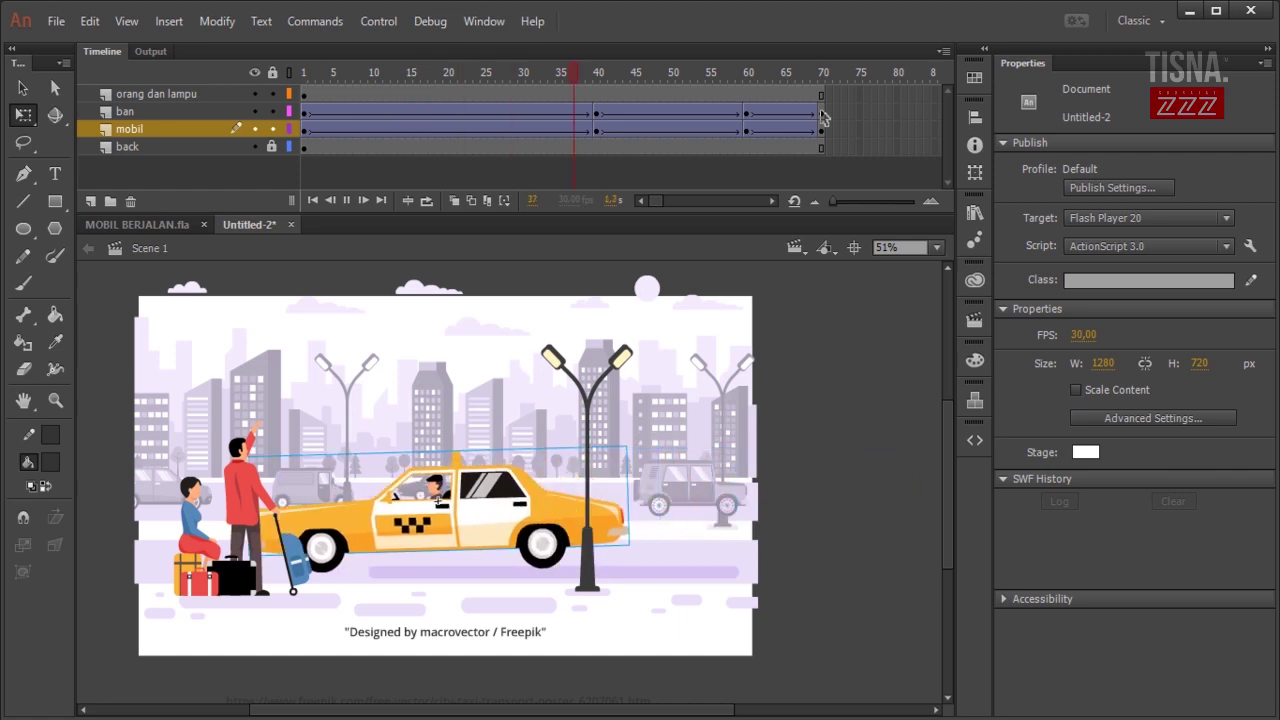
key(Return)
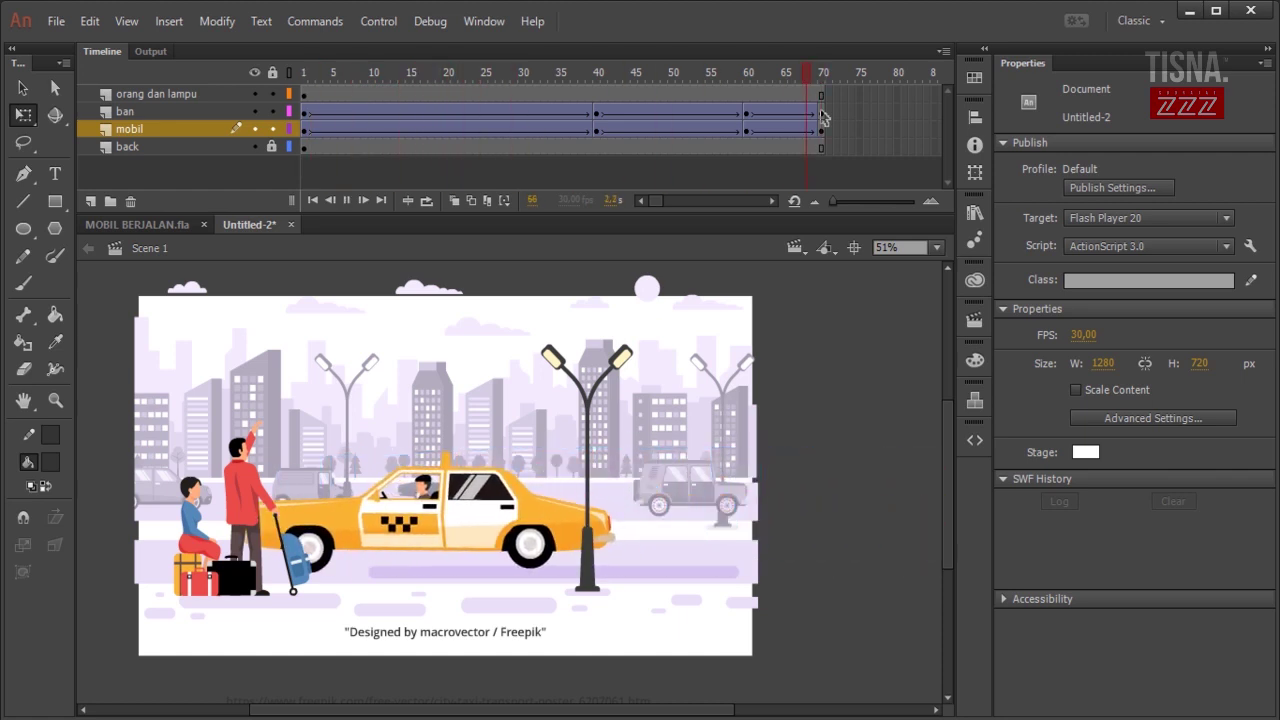
Select the ban and mobil frames around keyframes 40 and 60 to review their easing, and test the movie
drag(575, 116, 762, 130)
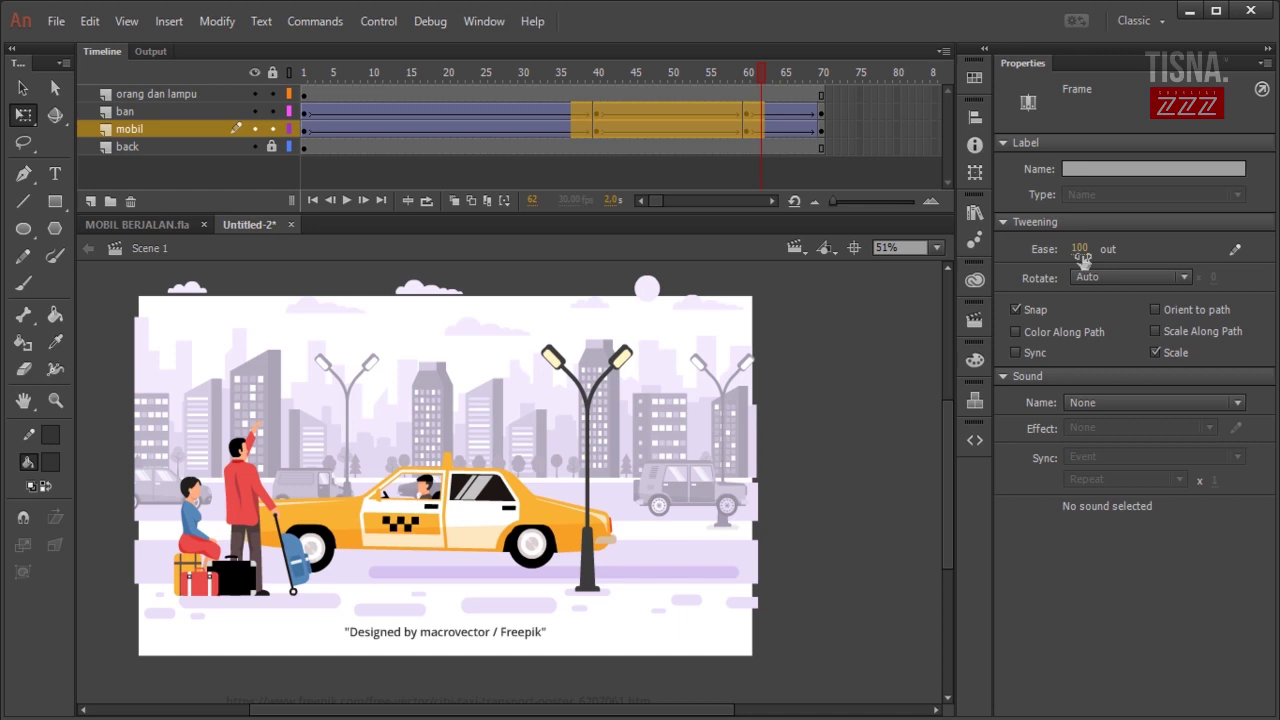
key(ctrl+Return)
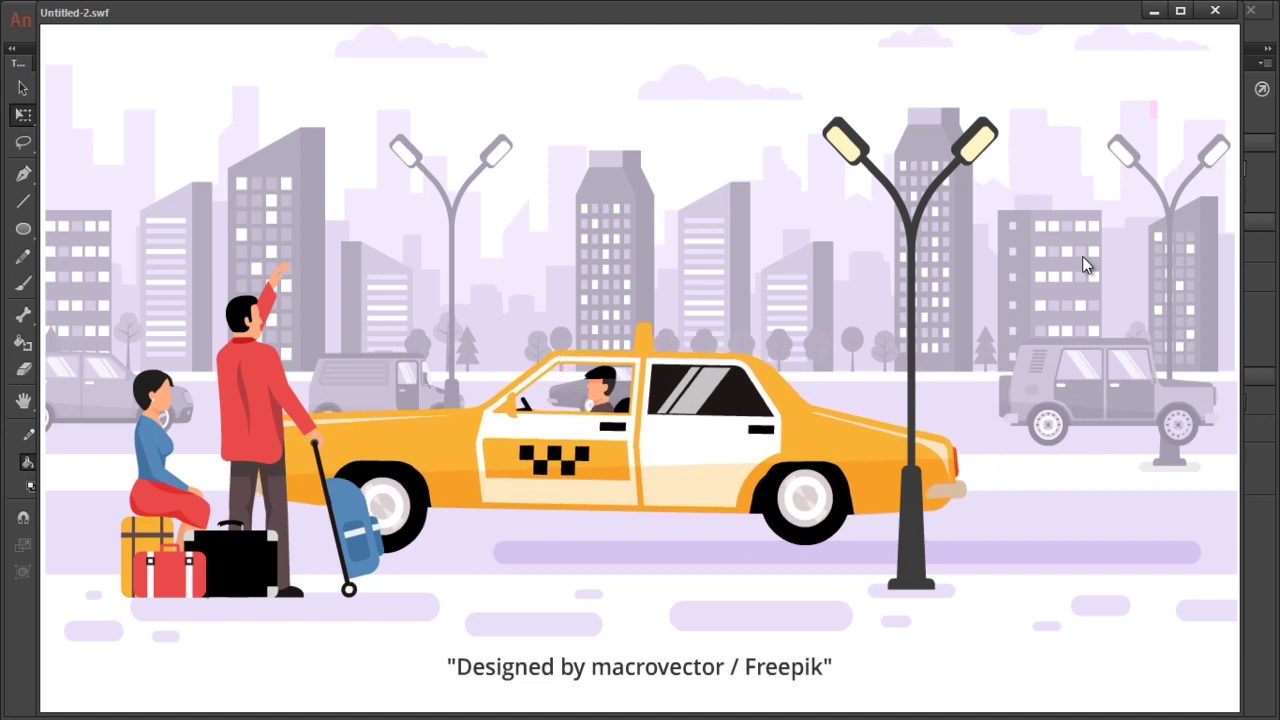
click(1215, 10)
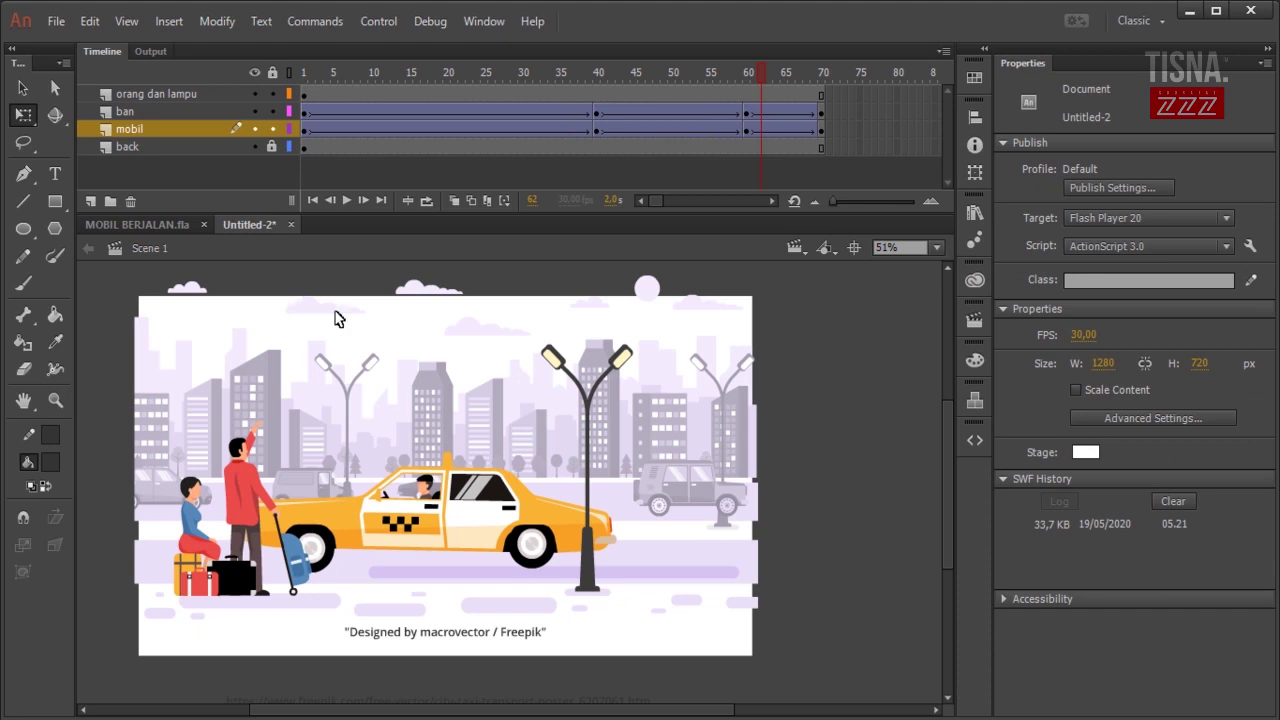
Save the document as MOBIL BERJALAN 2 in the TUTORIAL\MOBIL BERJALAN folder
key(ctrl+s)
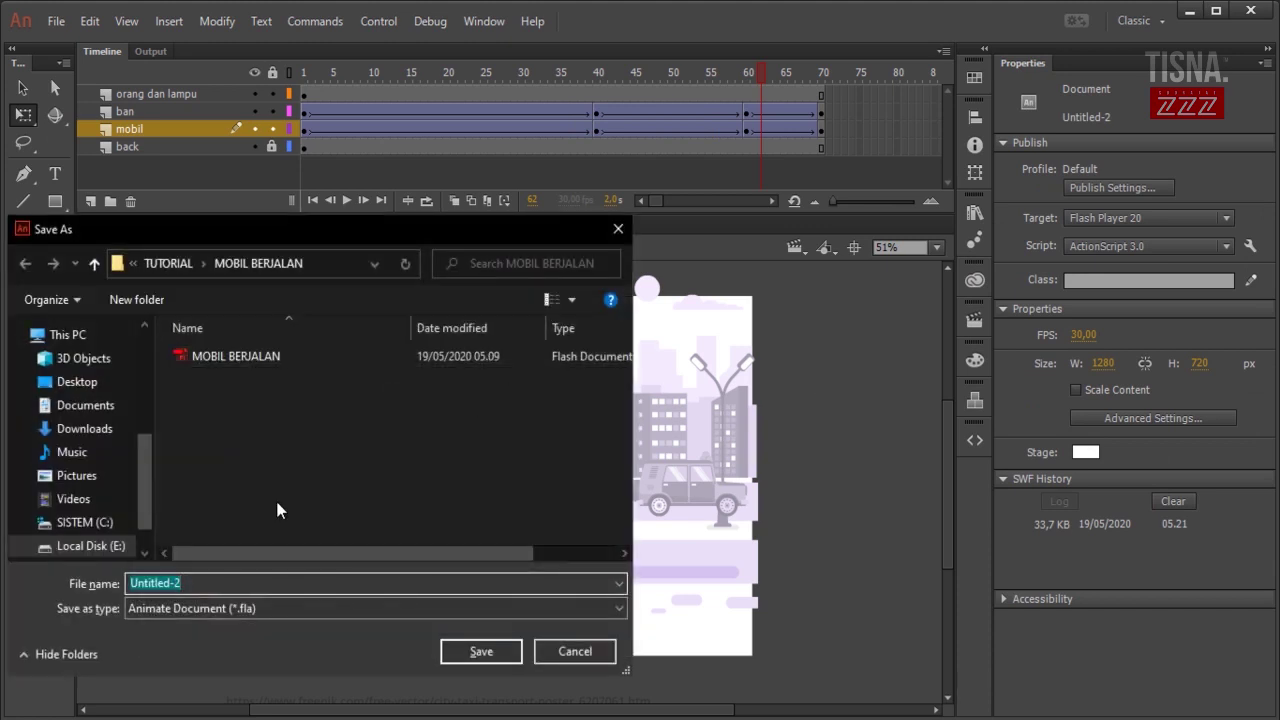
click(245, 358)
click(289, 583)
click(329, 591)
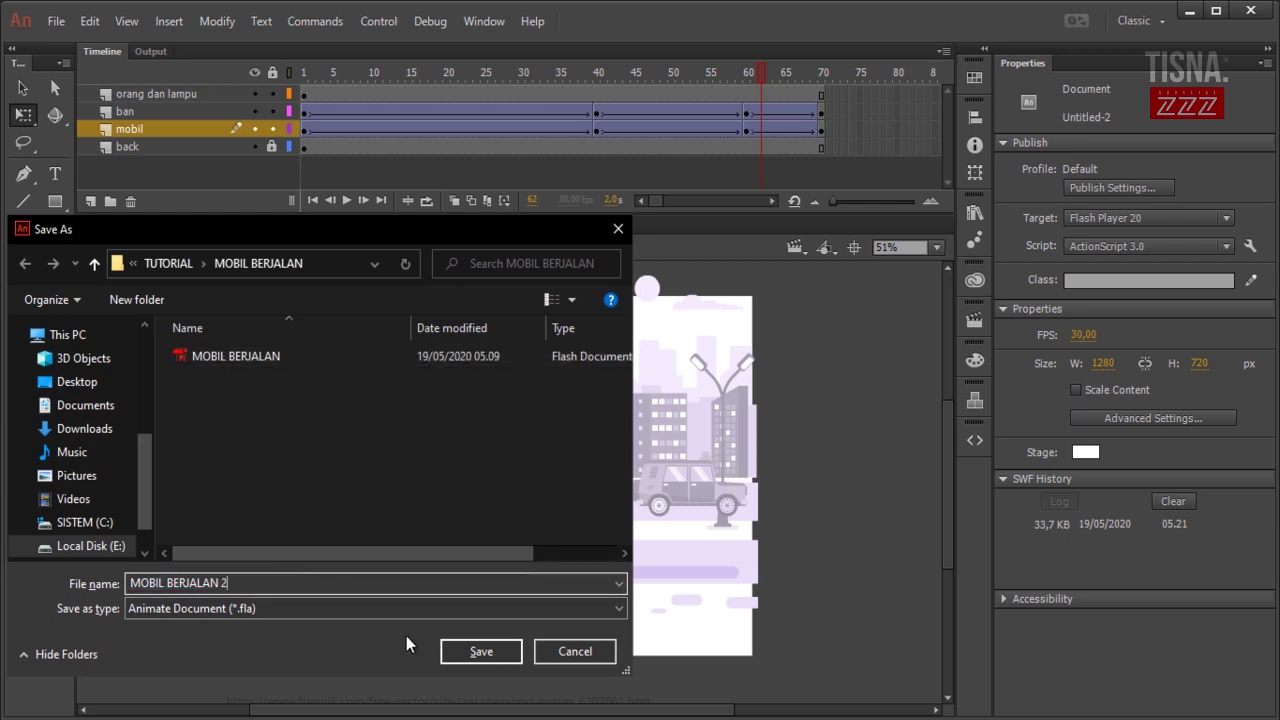
click(497, 656)
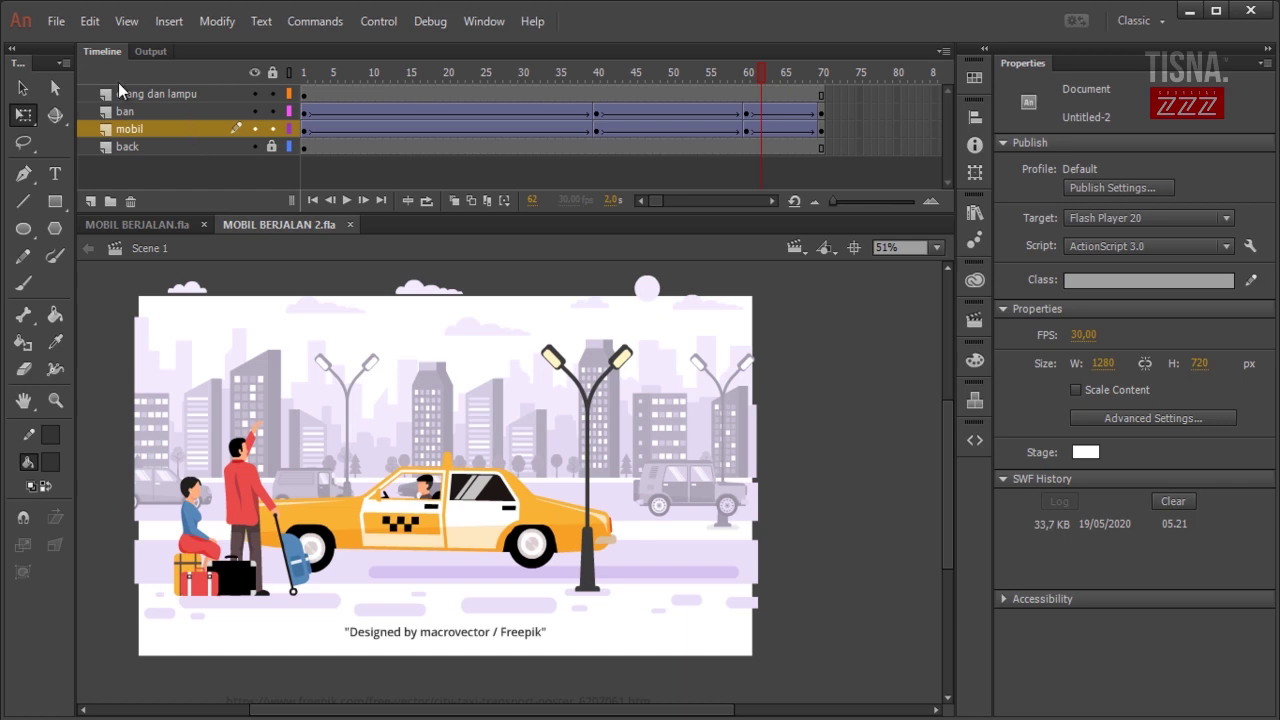
Export the animation as the QuickTime video MOBIL BERJALAN 2.mov into the E:\TUTORIAL\MOBIL BERJALAN folder
click(58, 21)
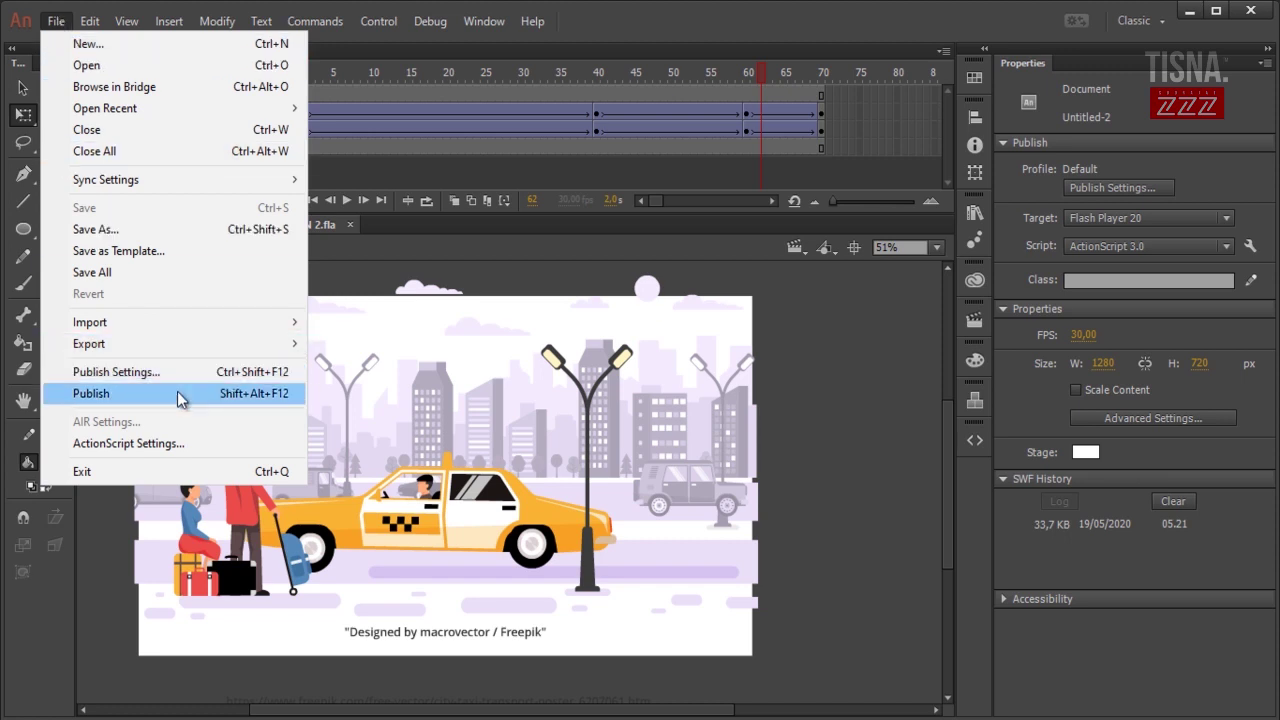
mouse_move(179, 346)
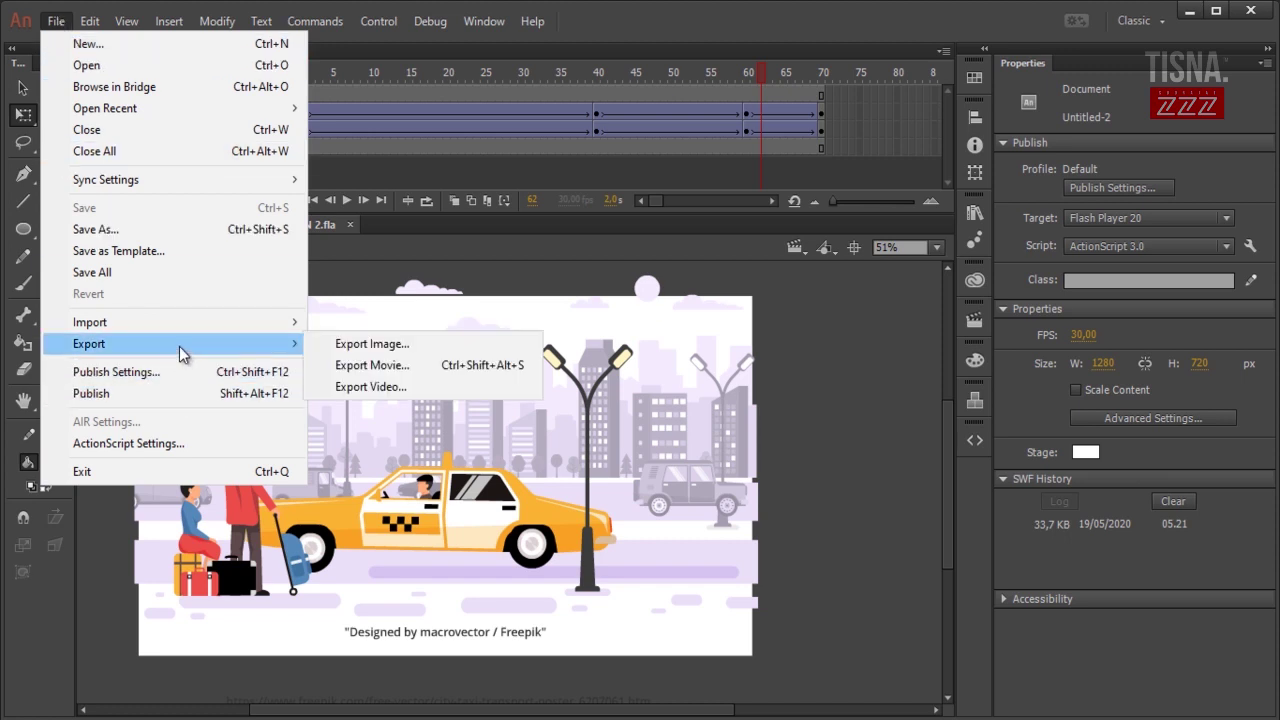
click(403, 387)
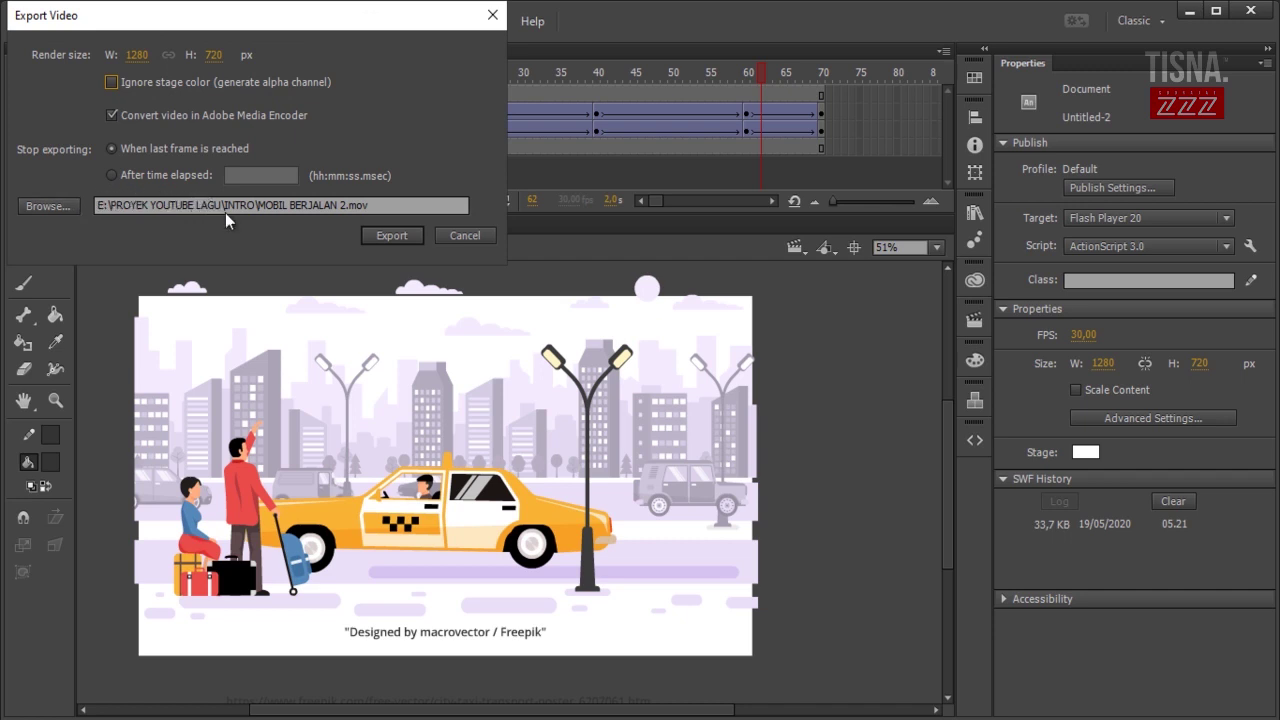
click(73, 206)
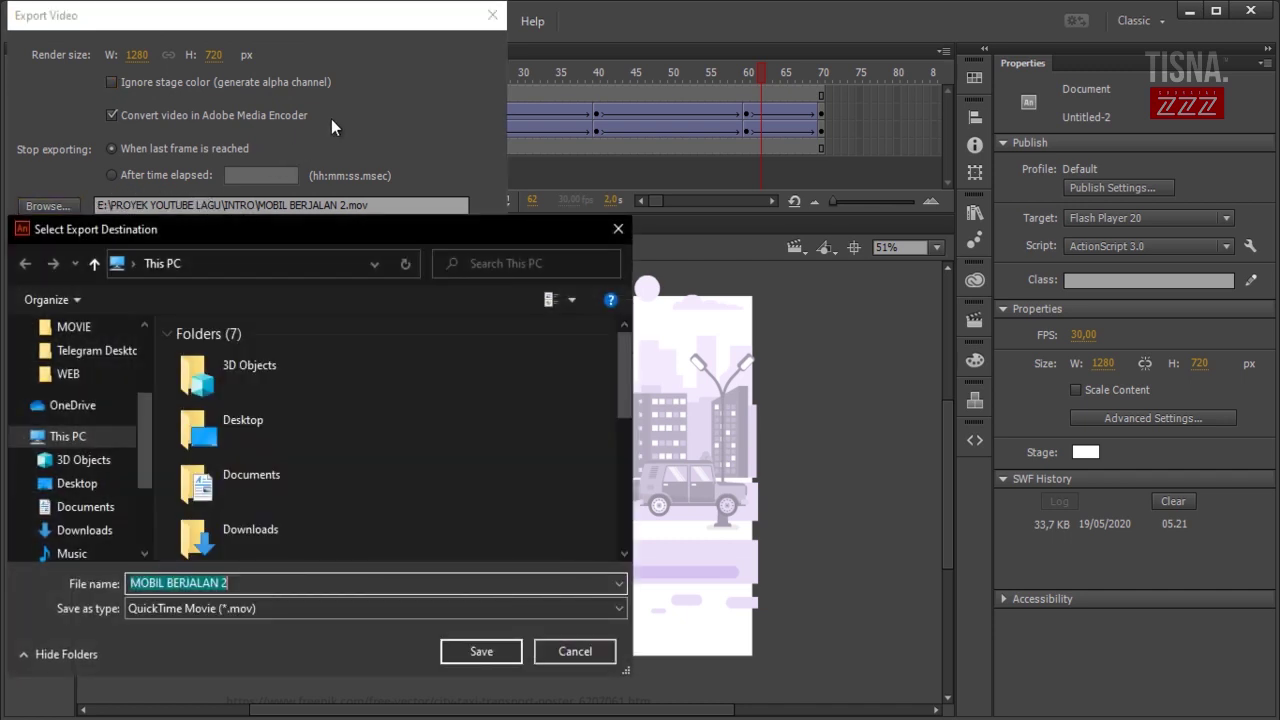
drag(149, 477, 140, 523)
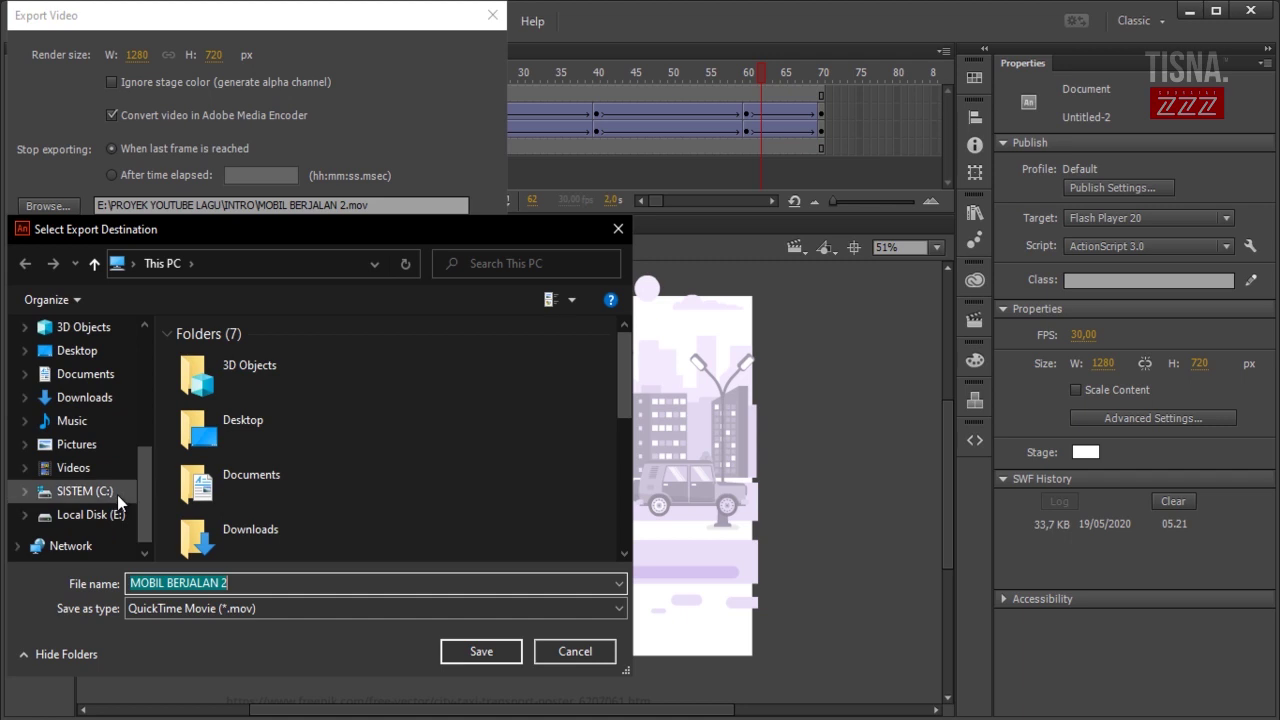
click(113, 499)
click(113, 513)
scroll(285, 508, down, 10)
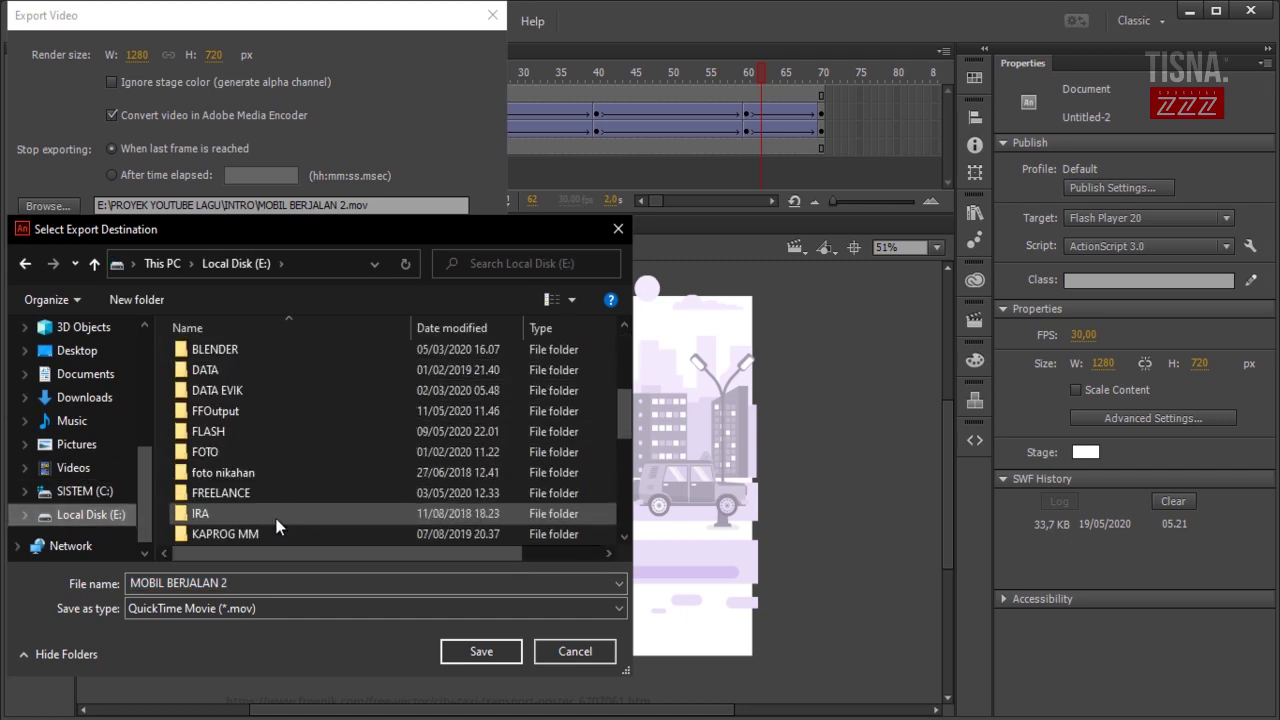
double_click(258, 510)
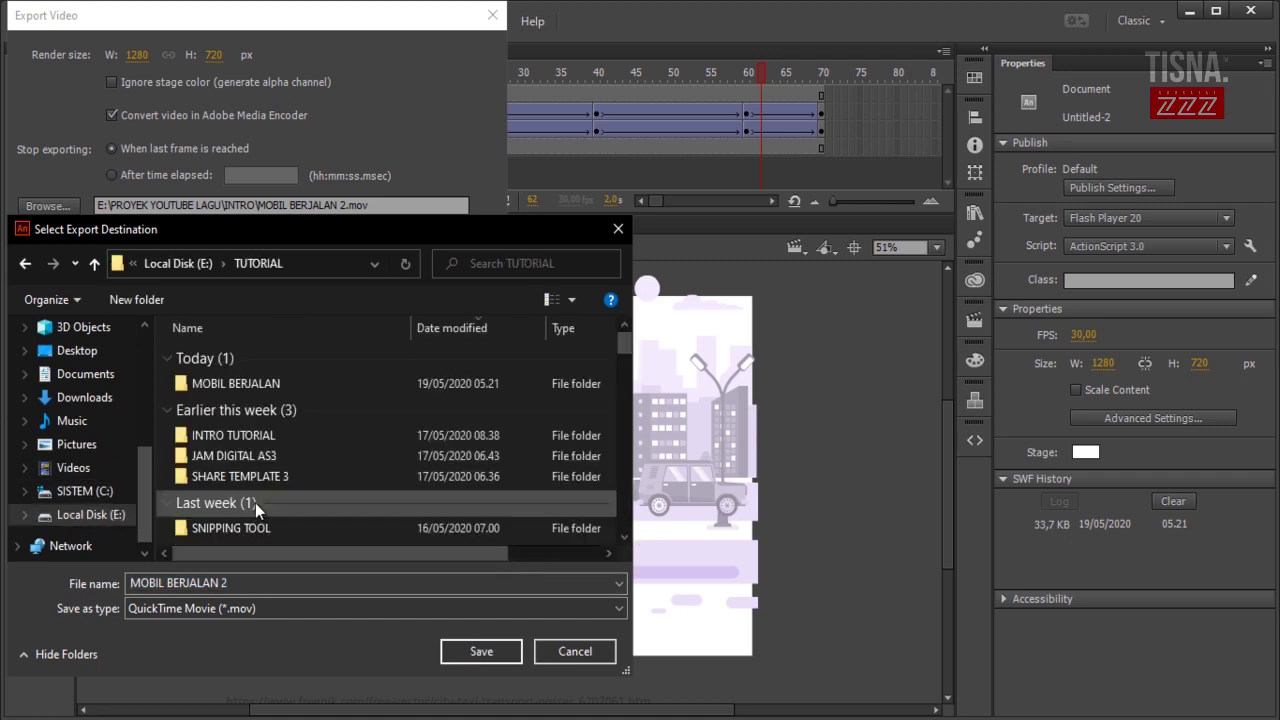
double_click(273, 380)
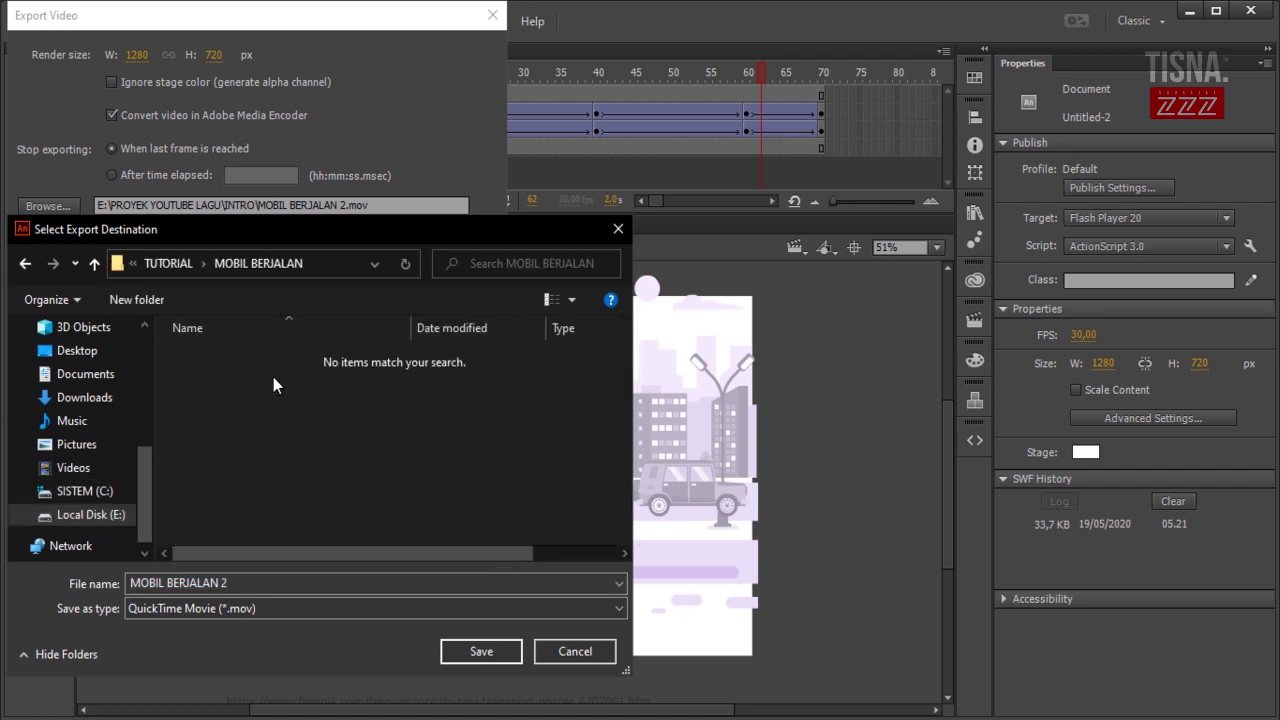
click(479, 651)
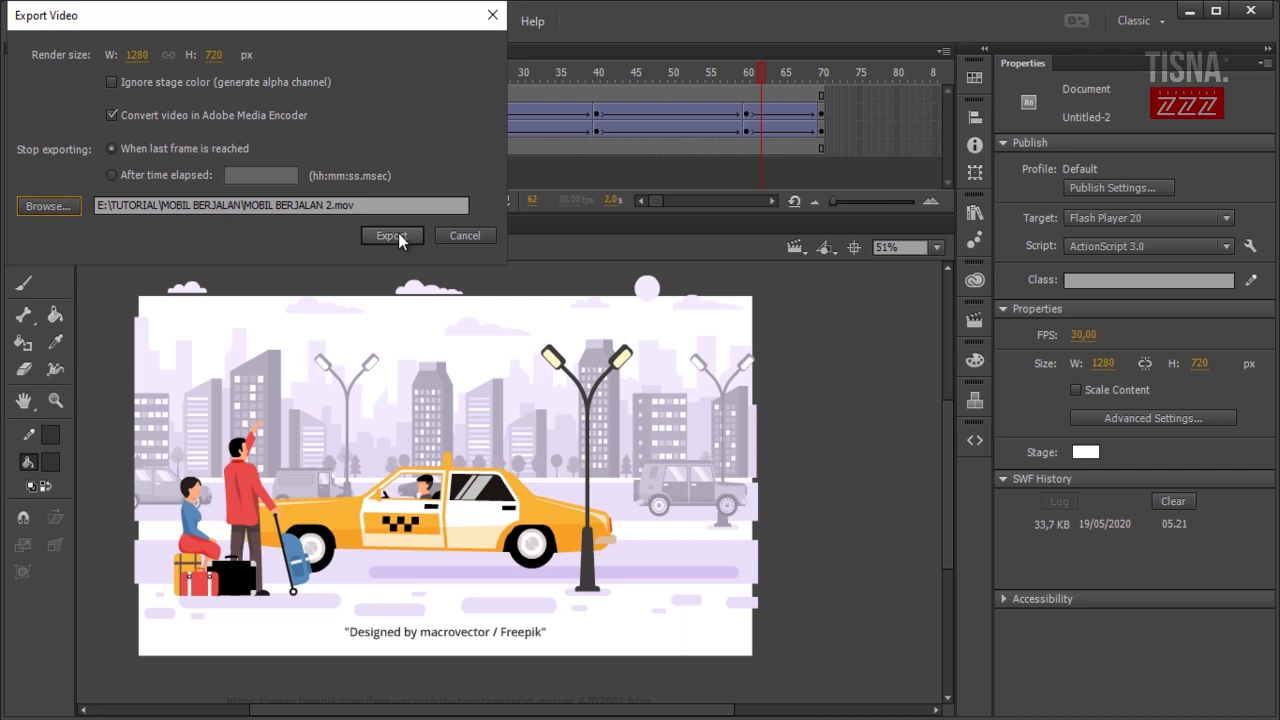
click(391, 235)
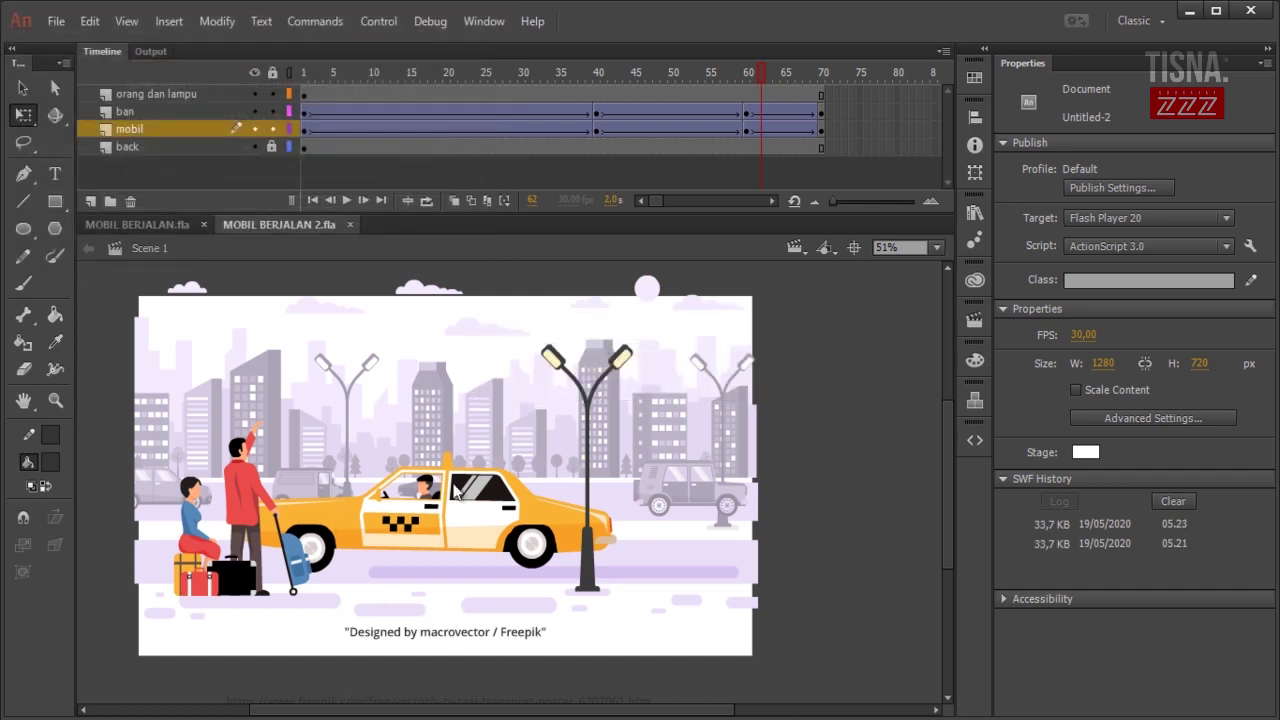
Switch to File Explorer and open the MOBIL BERJALAN folder inside TUTORIAL on Local Disk (E:)
key(super+e)
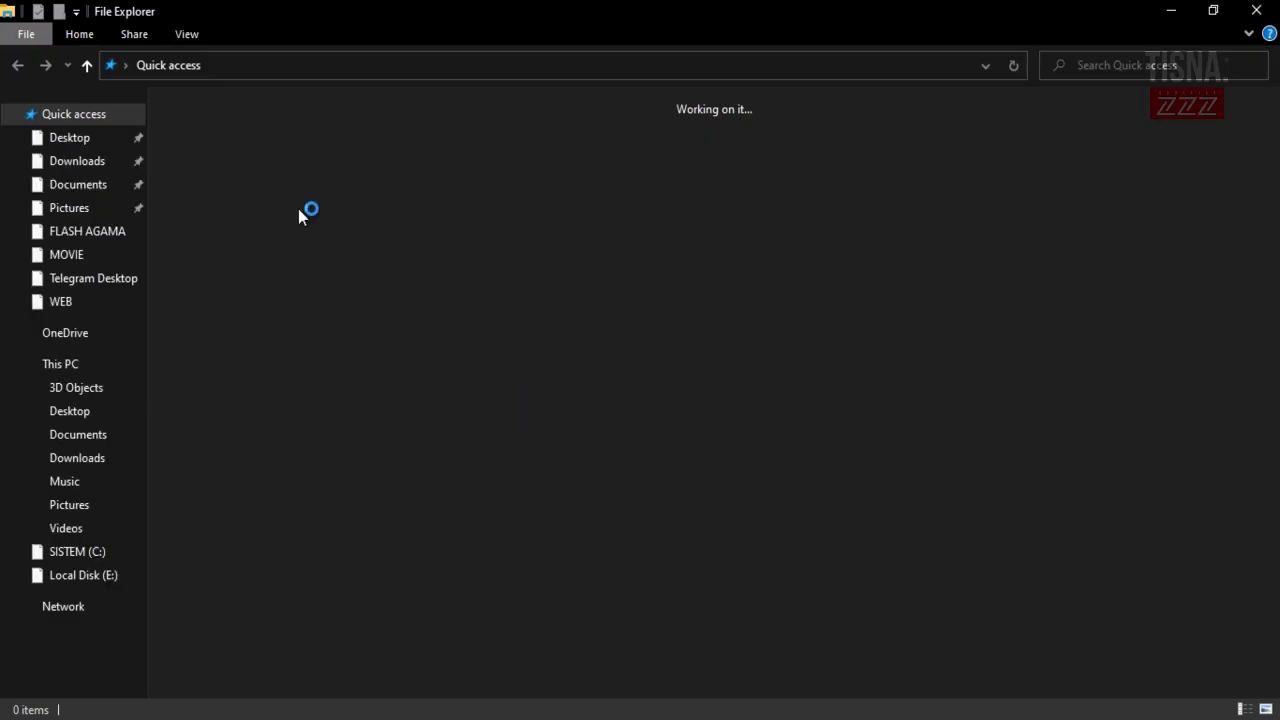
click(94, 577)
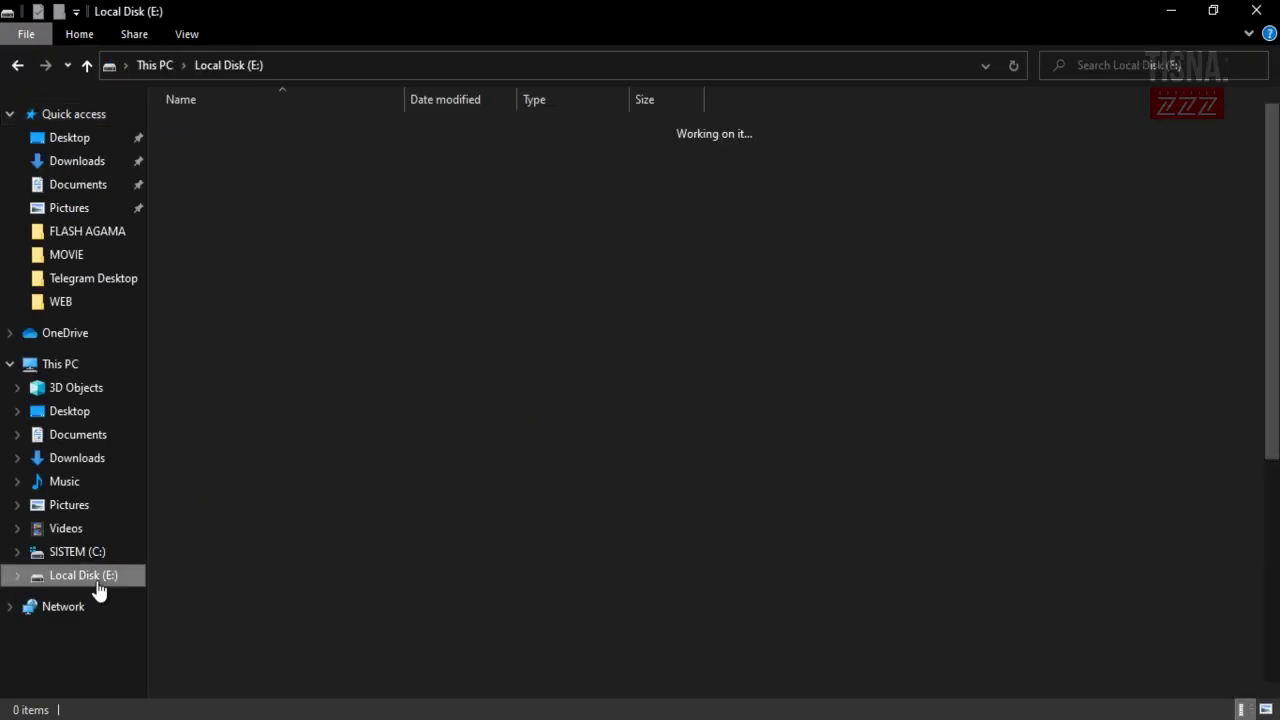
scroll(204, 308, down, 6)
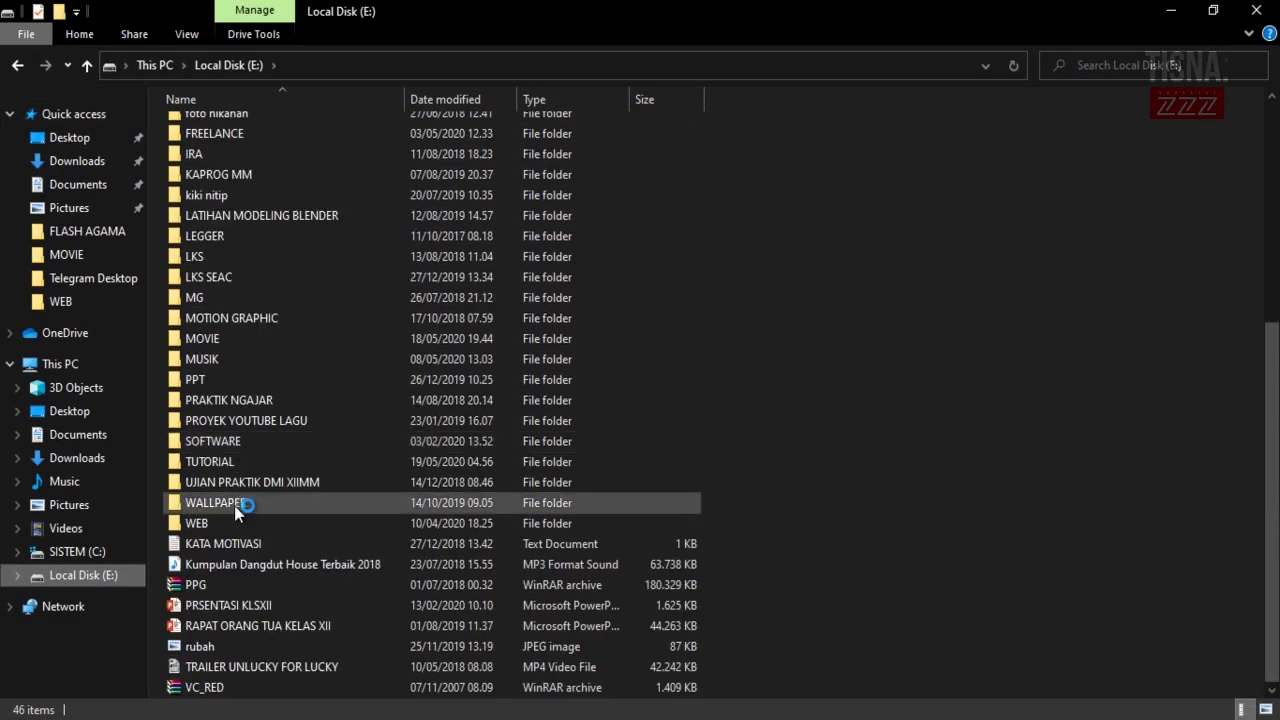
double_click(235, 463)
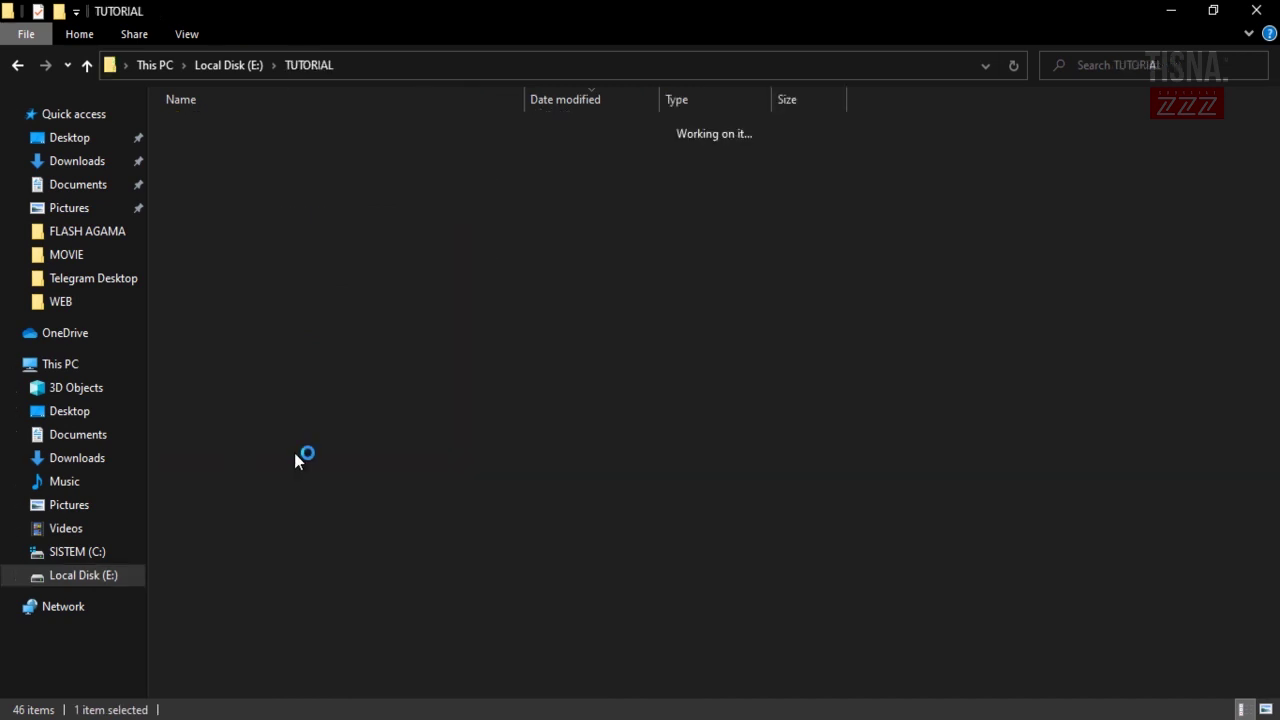
double_click(295, 159)
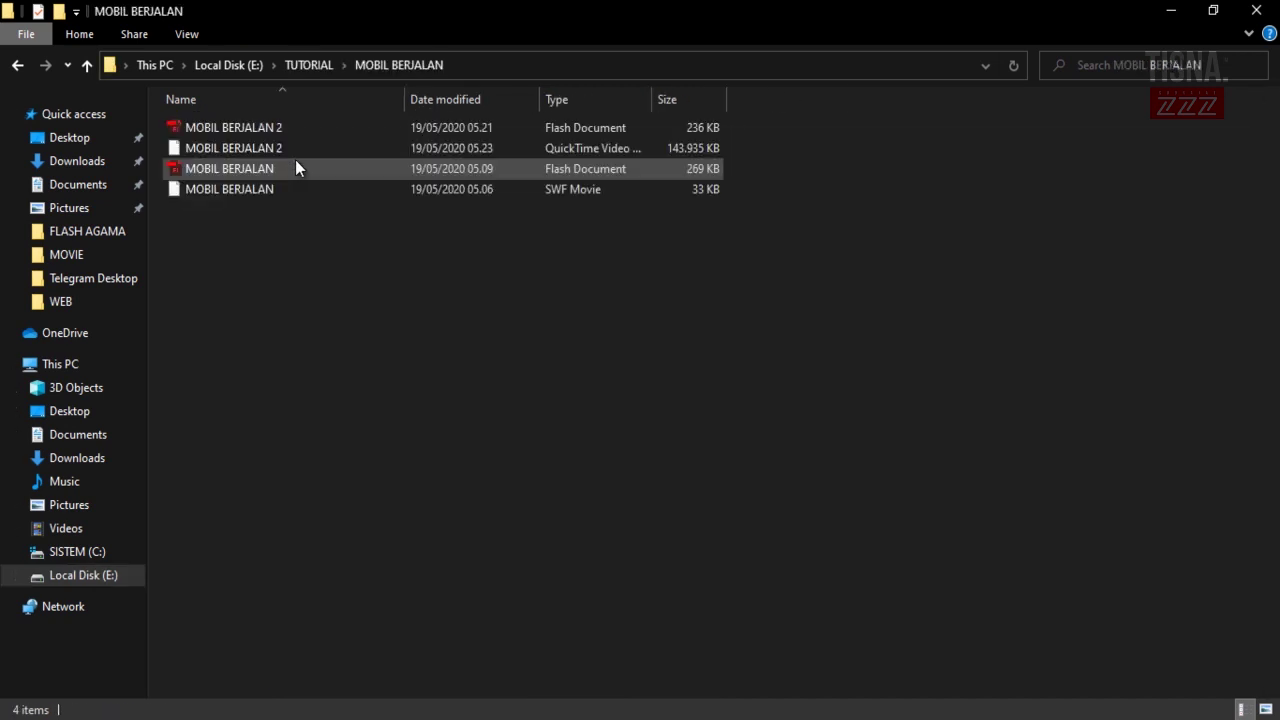
Widen the Type column and check the type and size of the exported MOBIL BERJALAN 2 video file
click(540, 130)
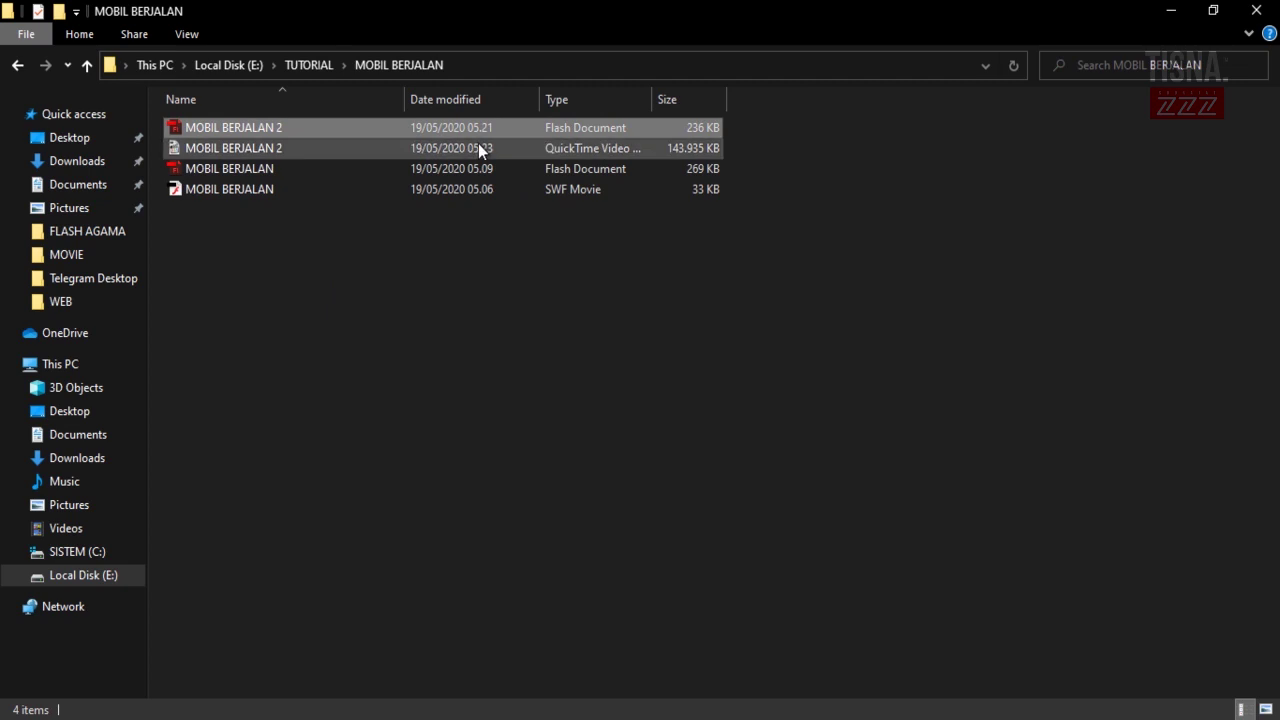
click(327, 153)
drag(652, 99, 844, 100)
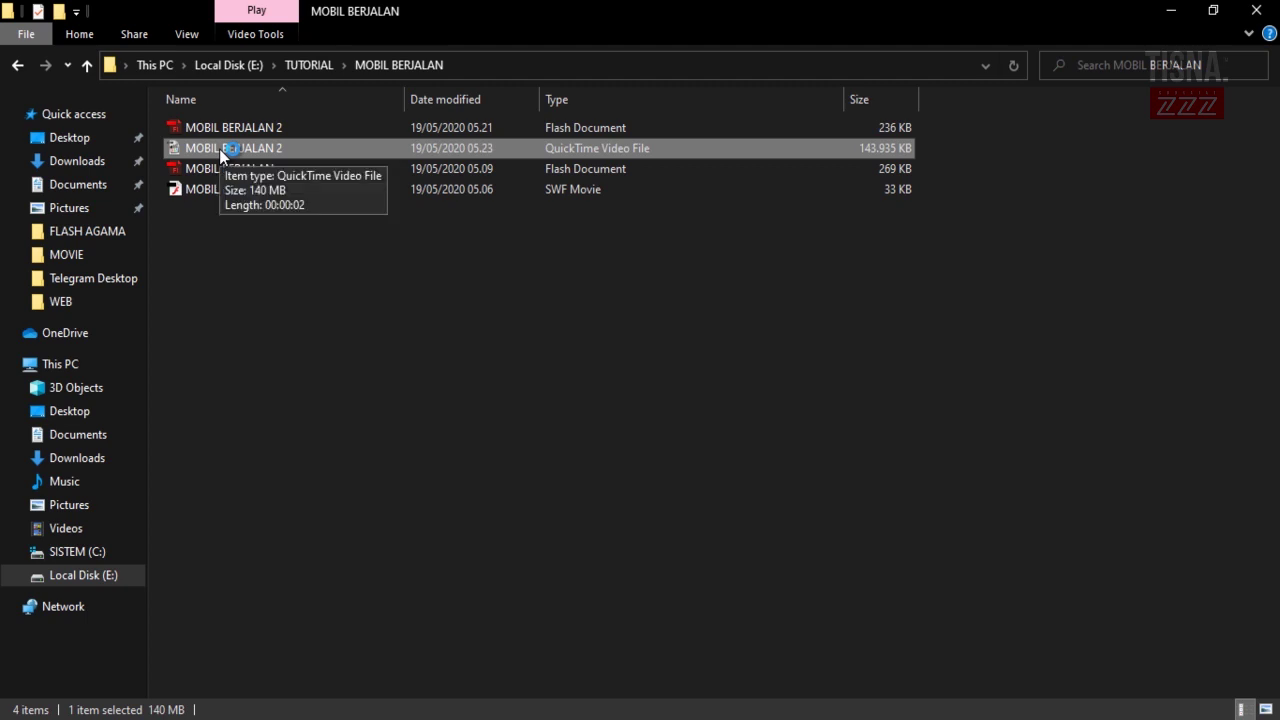
click(308, 328)
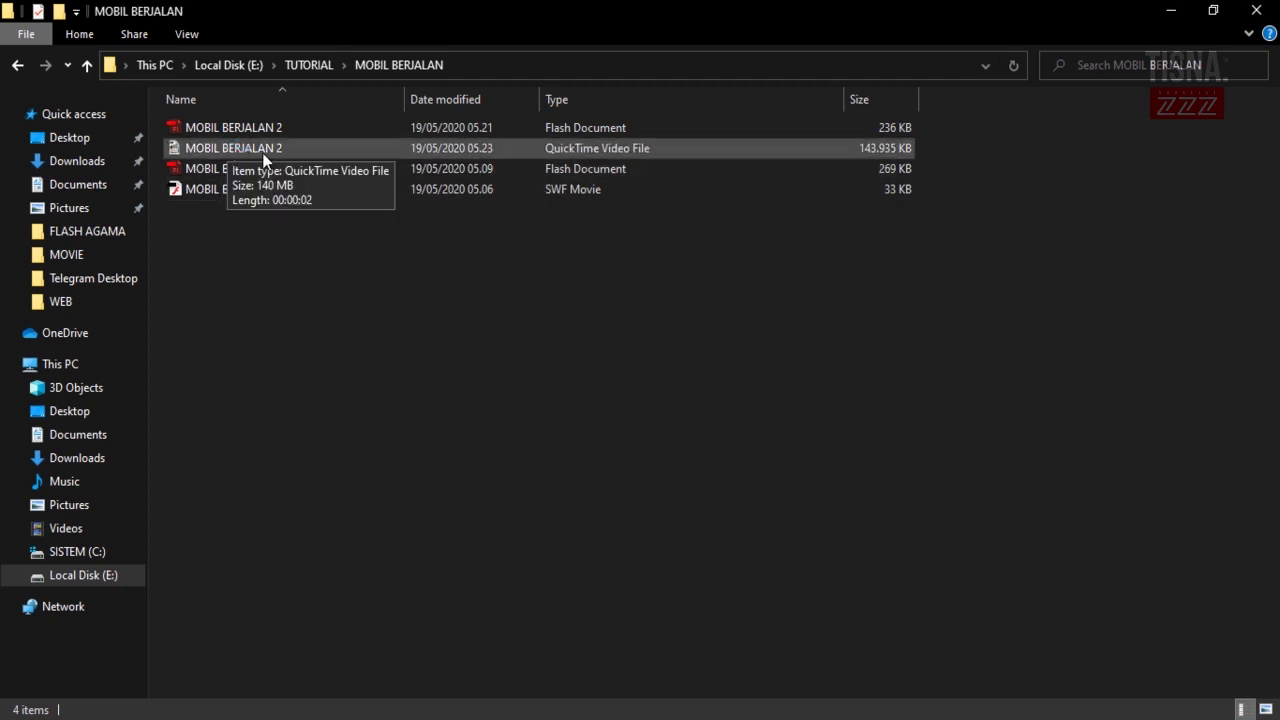
Play the exported MOBIL BERJALAN 2.mov several times to check it, close the player and return to Adobe Animate
click(260, 150)
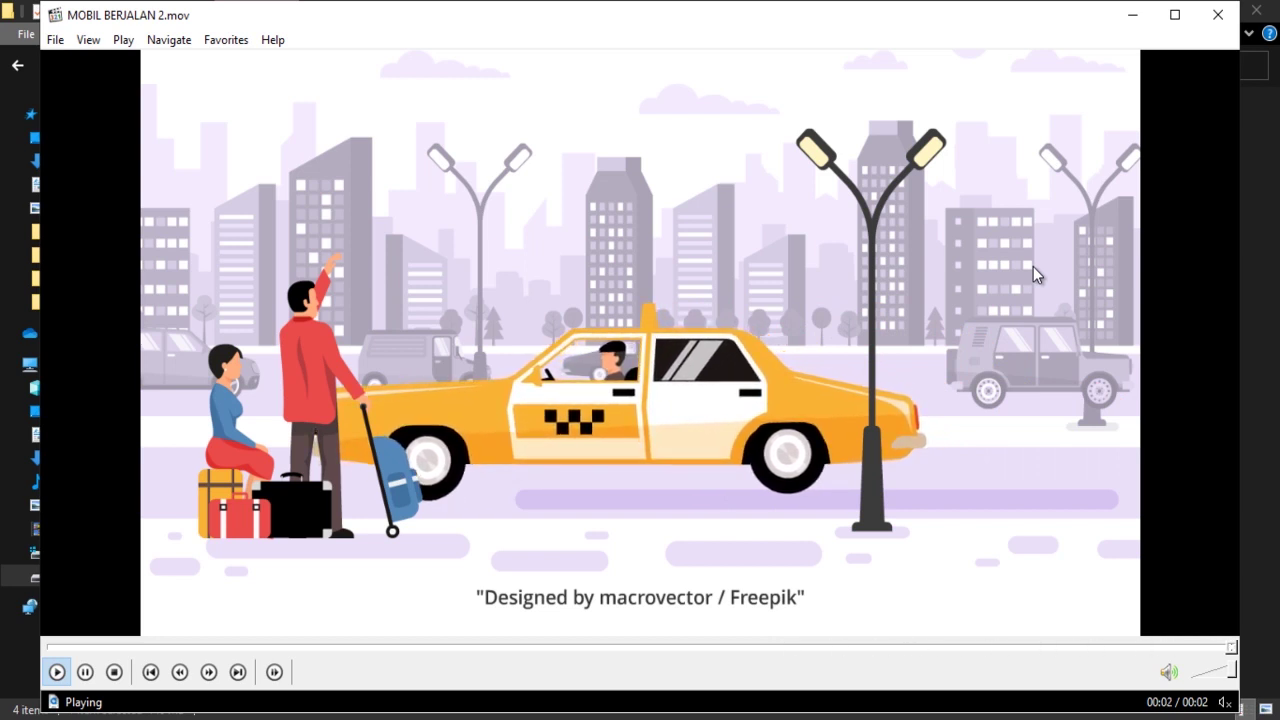
click(1120, 297)
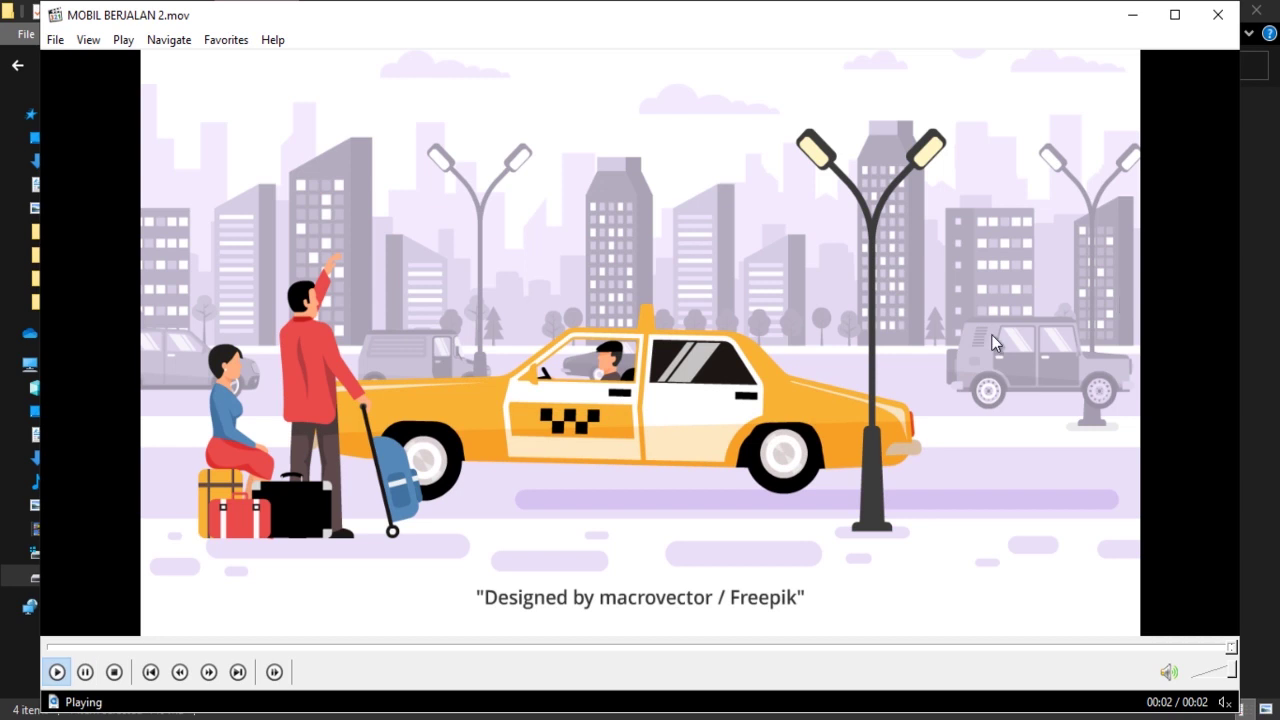
click(115, 673)
click(57, 673)
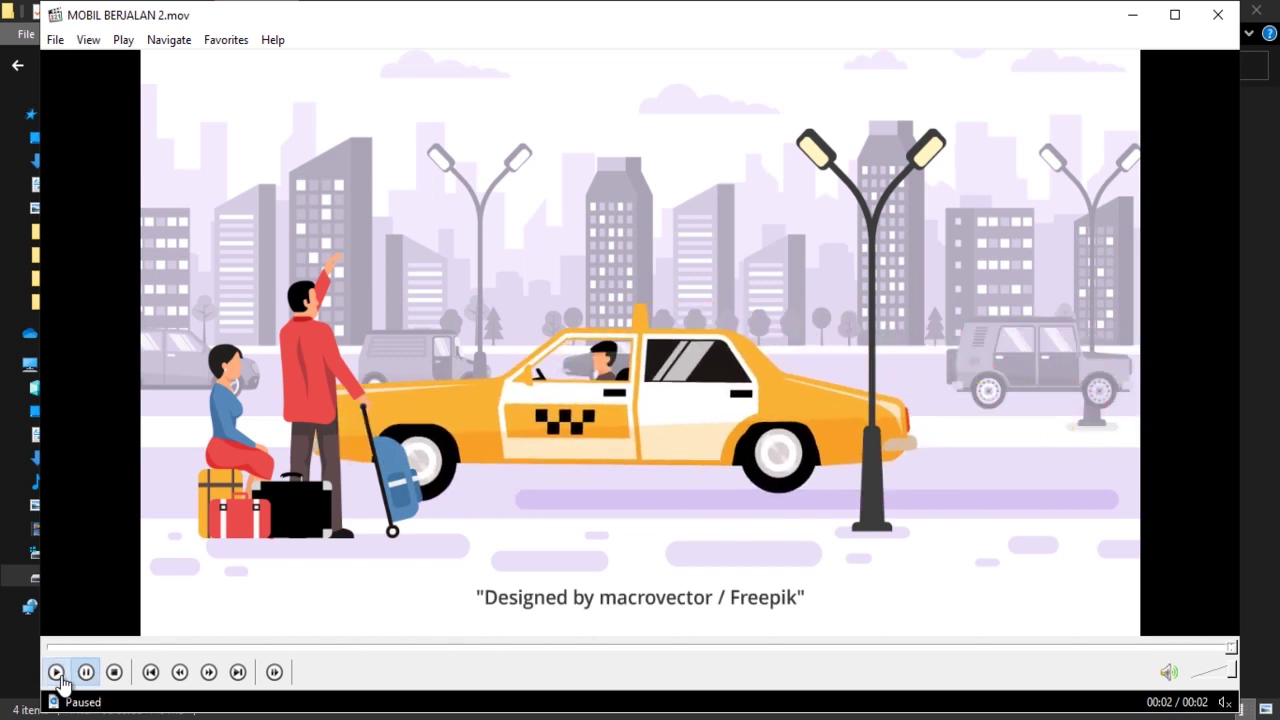
click(58, 673)
click(58, 675)
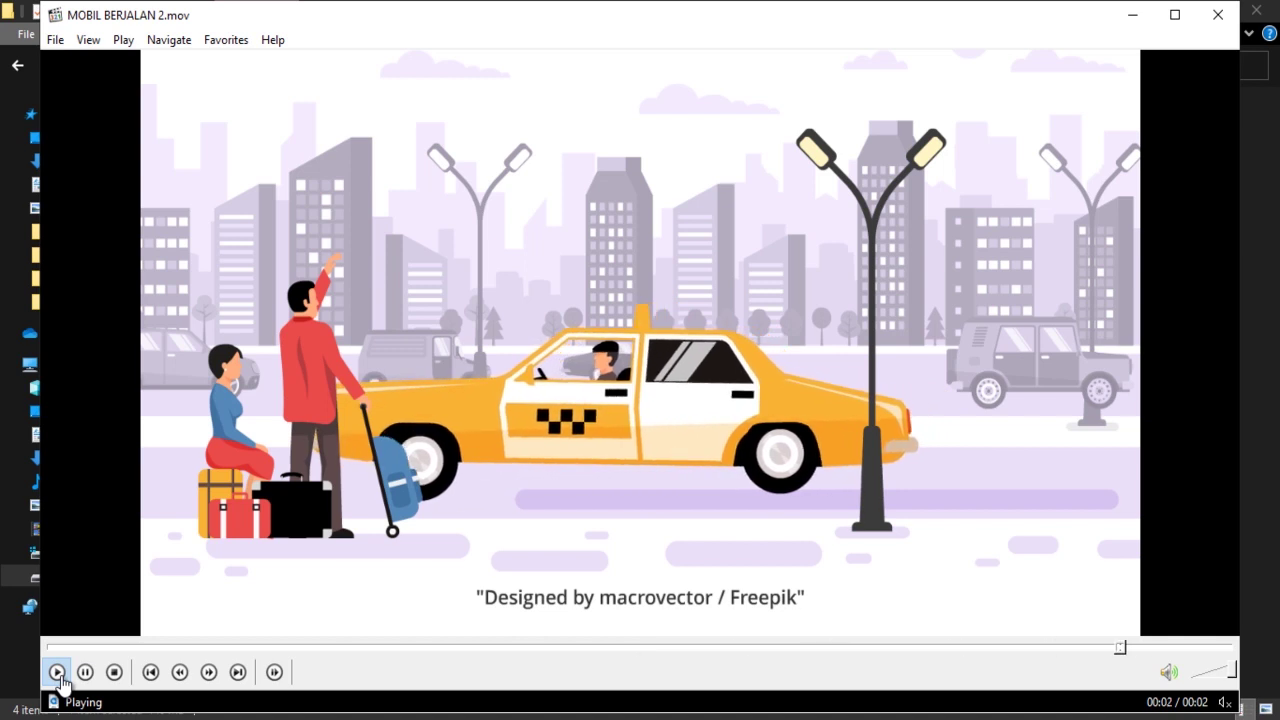
click(1204, 24)
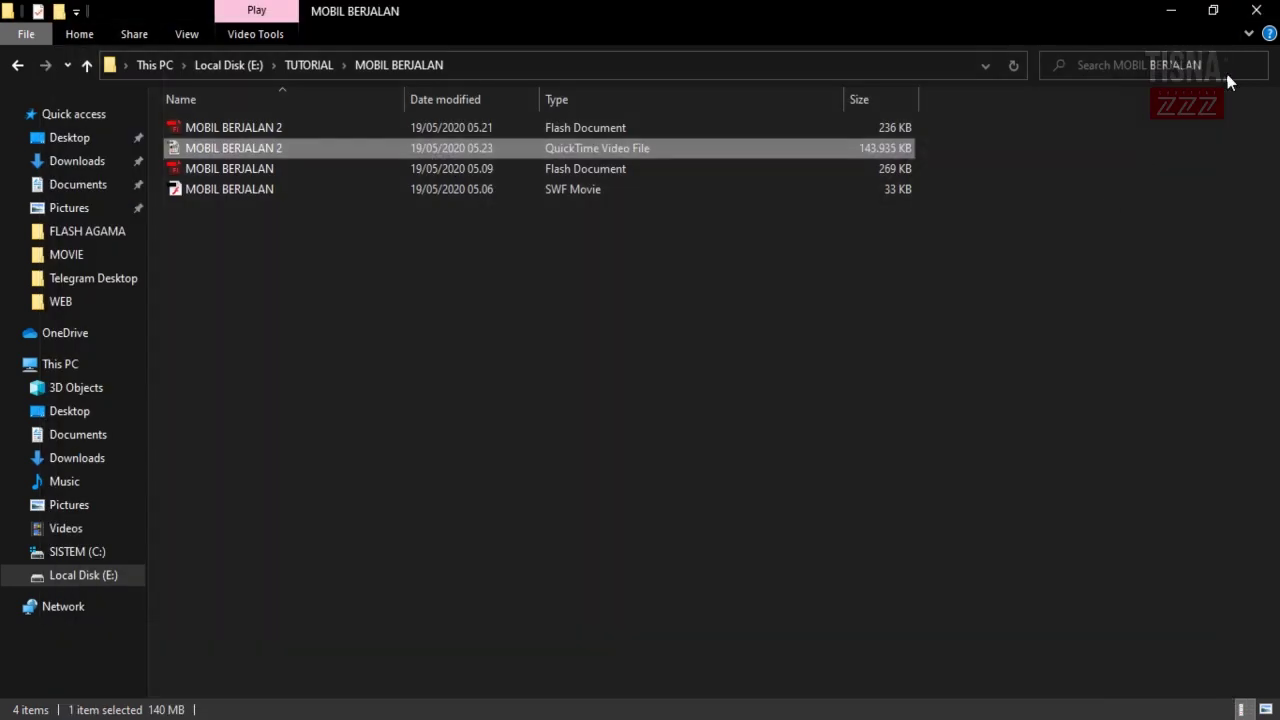
click(1174, 9)
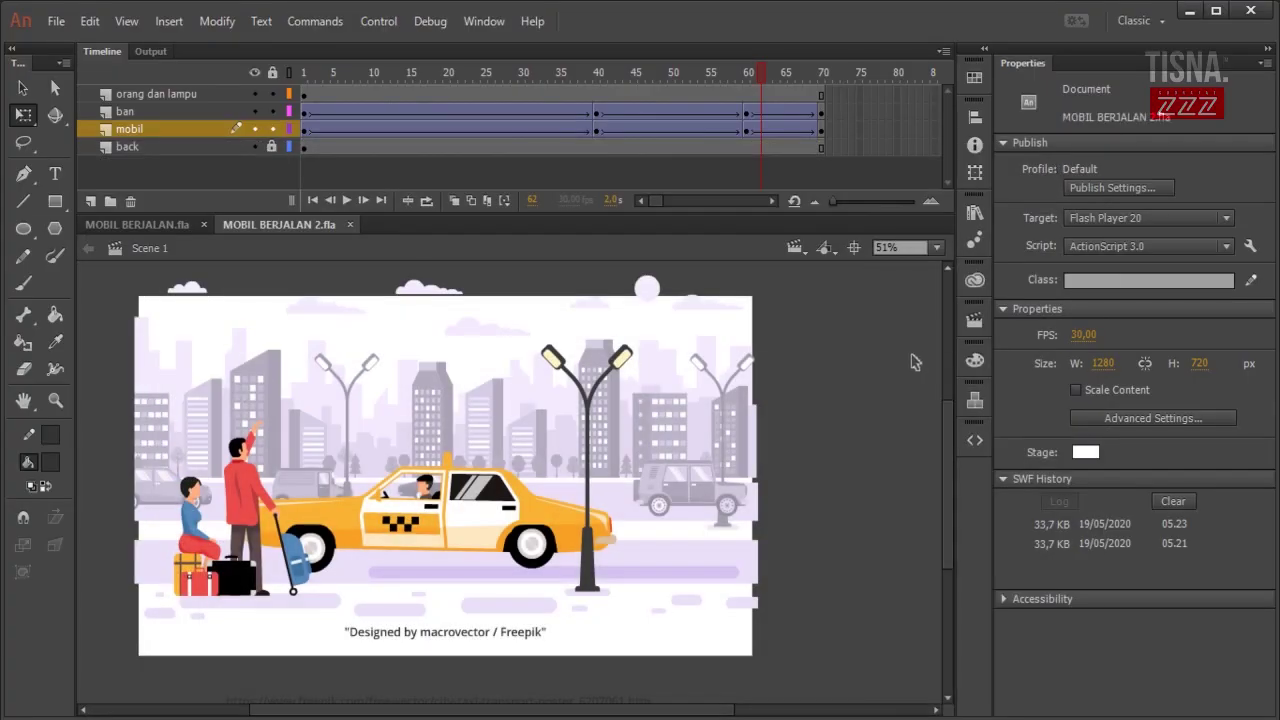